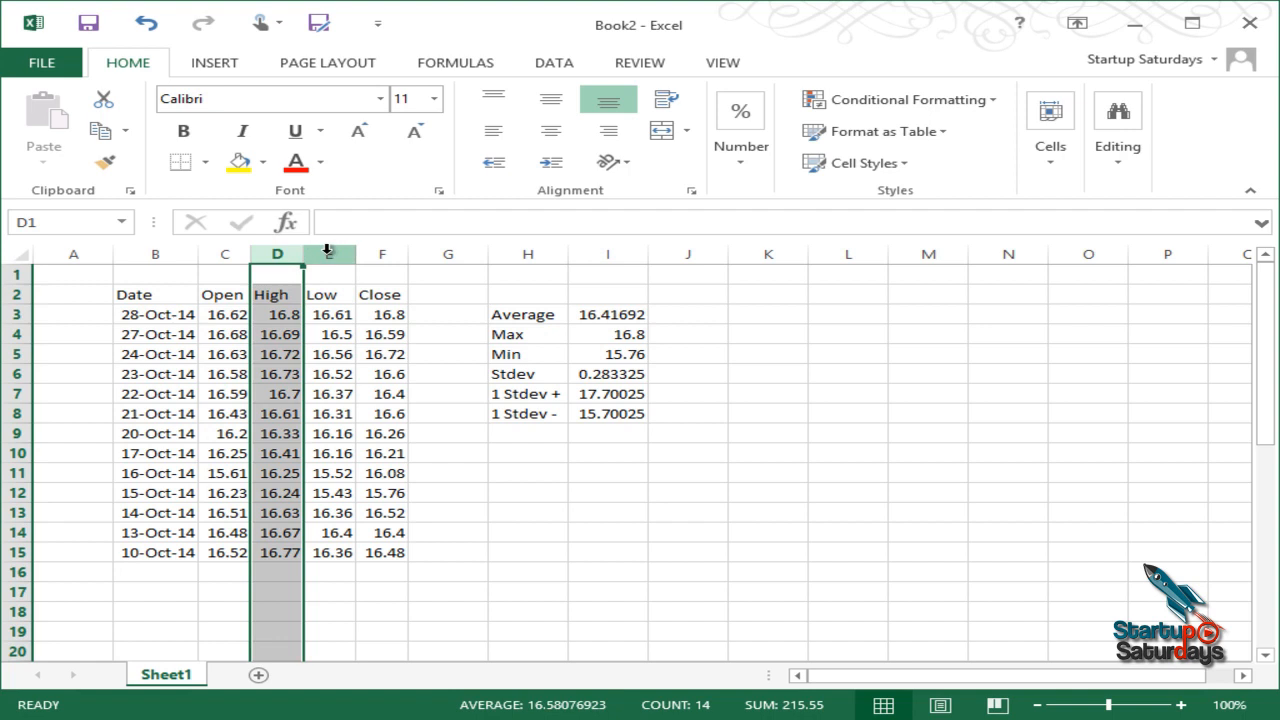
# Step: Review the Close prices and the Average, Max, Min, Stdev and ±1 Stdev labels, then open Conditional Formatting
pyautogui.click(382, 254)
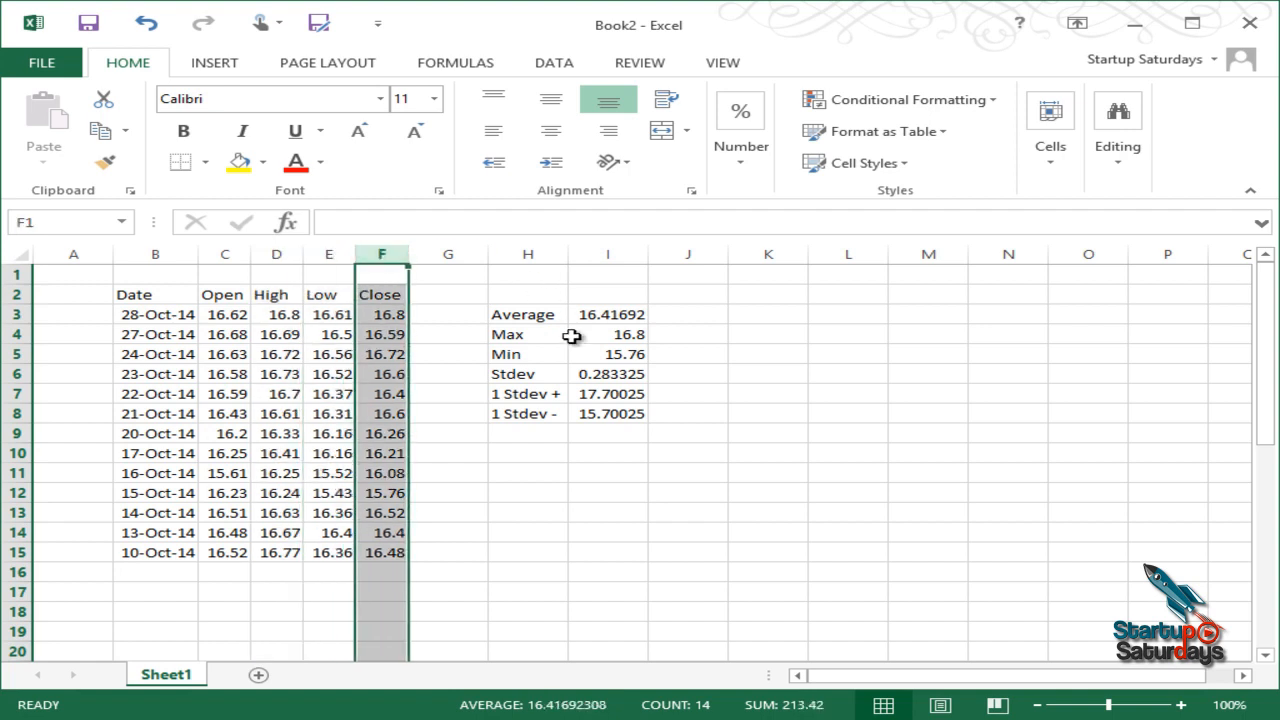
pyautogui.click(538, 335)
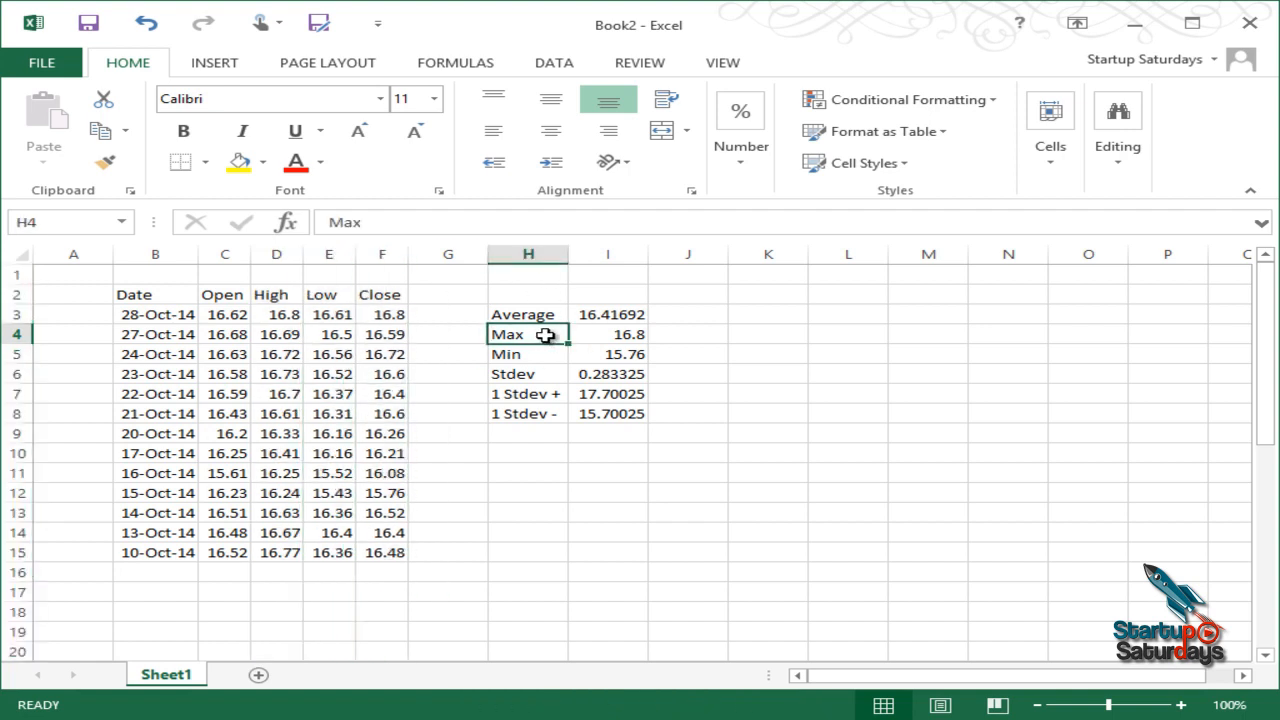
pyautogui.click(514, 316)
pyautogui.click(520, 337)
pyautogui.click(519, 356)
pyautogui.click(522, 376)
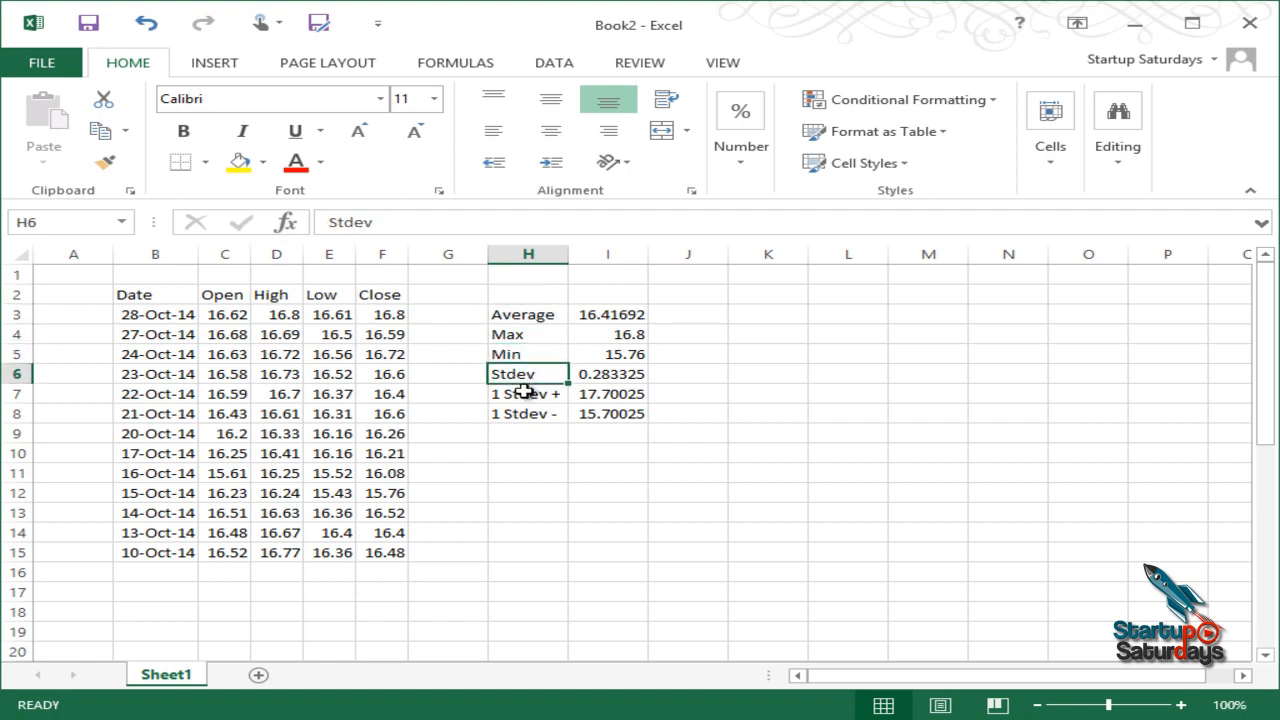
pyautogui.click(524, 394)
pyautogui.click(535, 413)
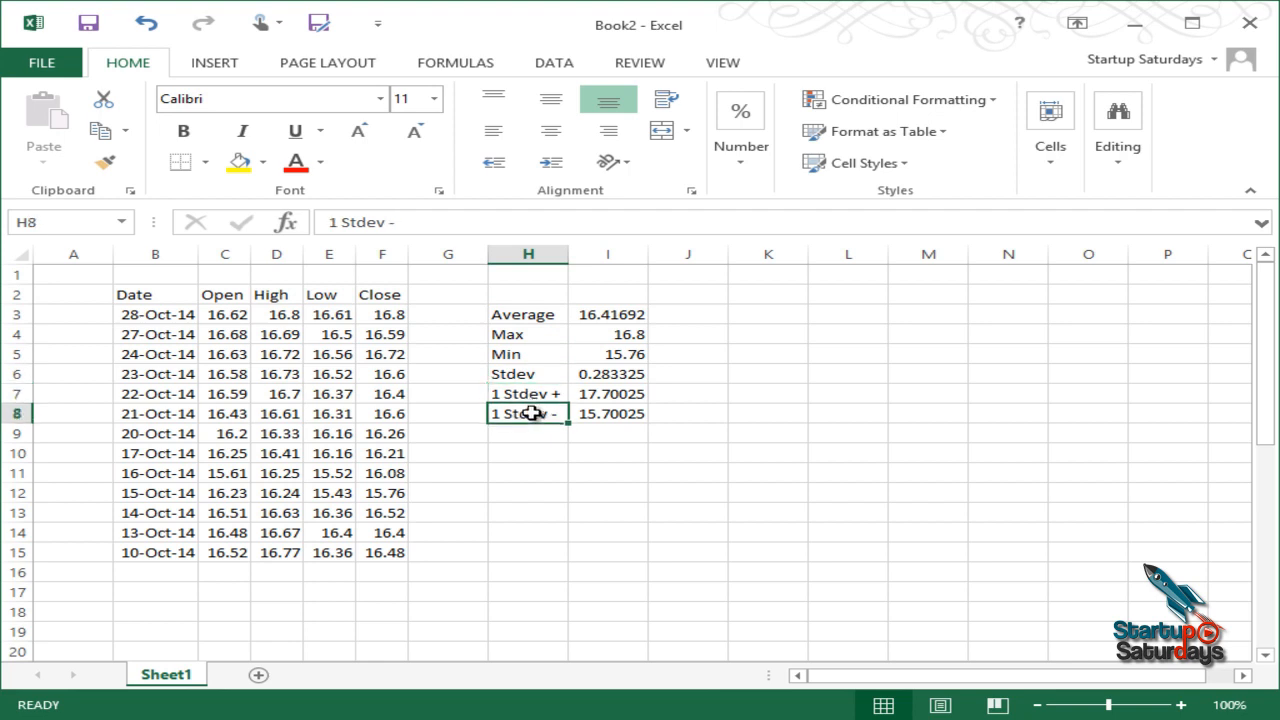
pyautogui.click(628, 432)
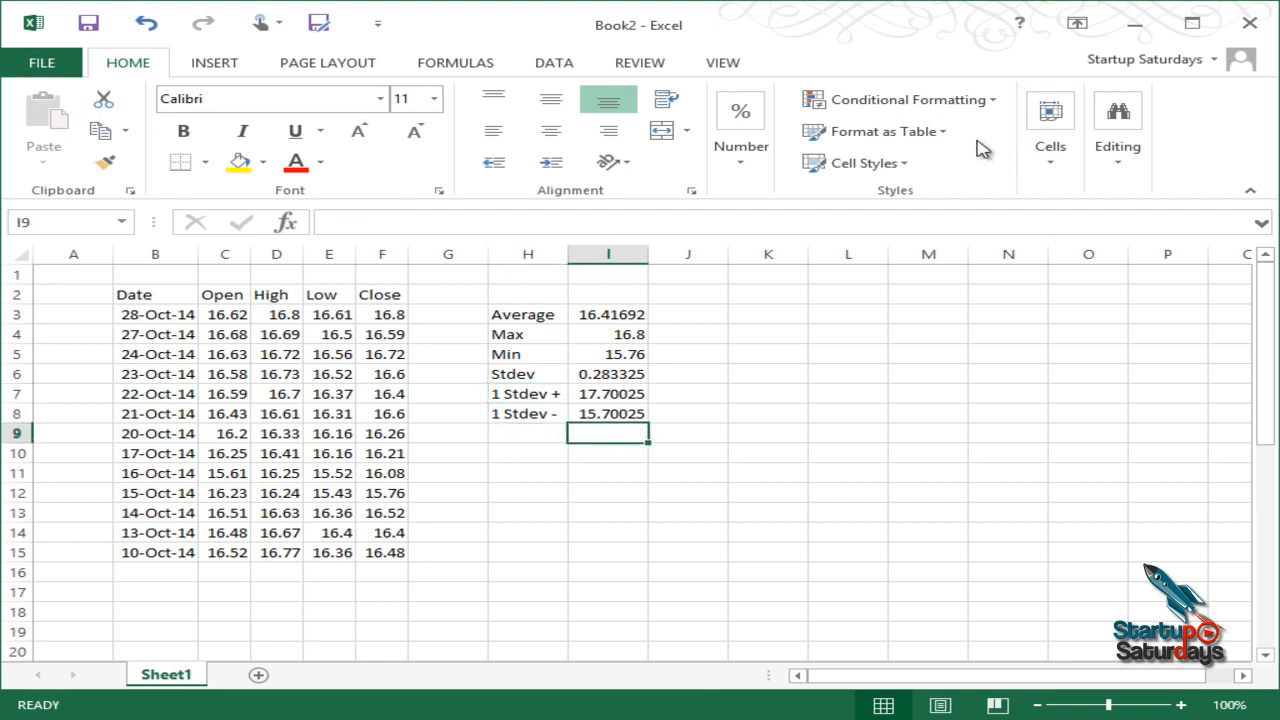
pyautogui.click(966, 100)
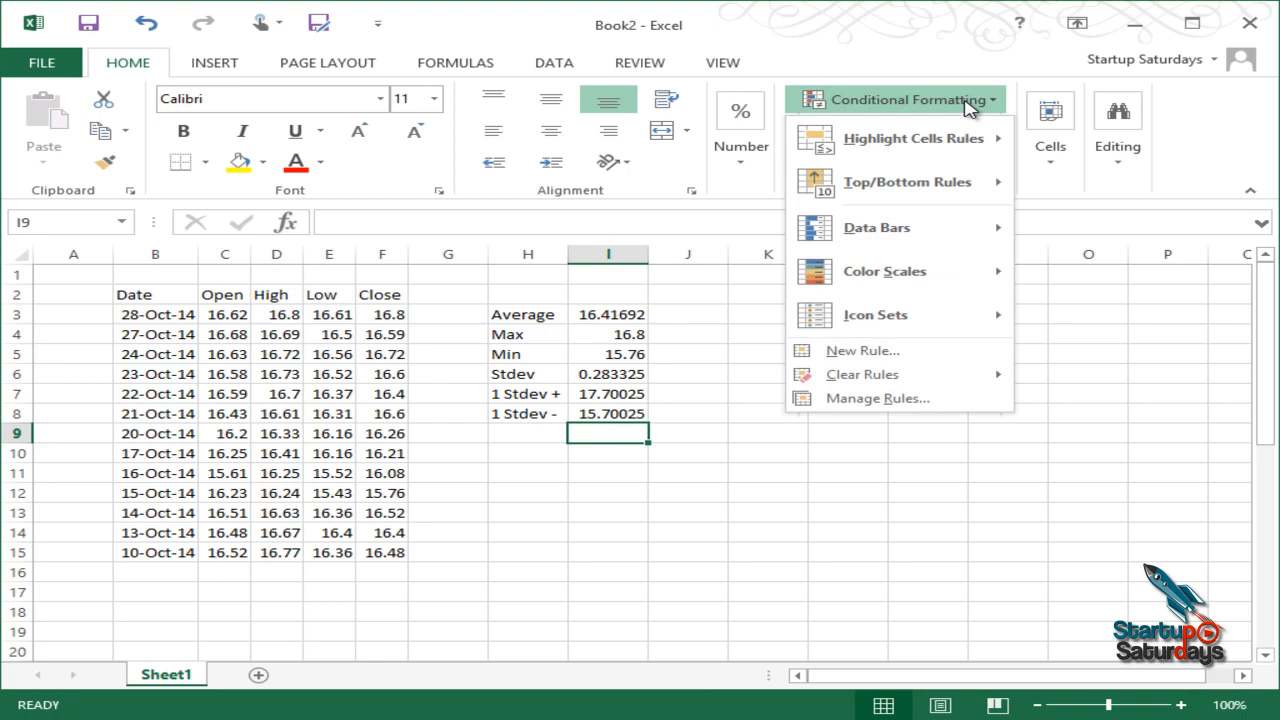
# Step: Select the Open prices C3:C15 and start a Greater Than highlight rule, which suggests 16.145
pyautogui.click(681, 563)
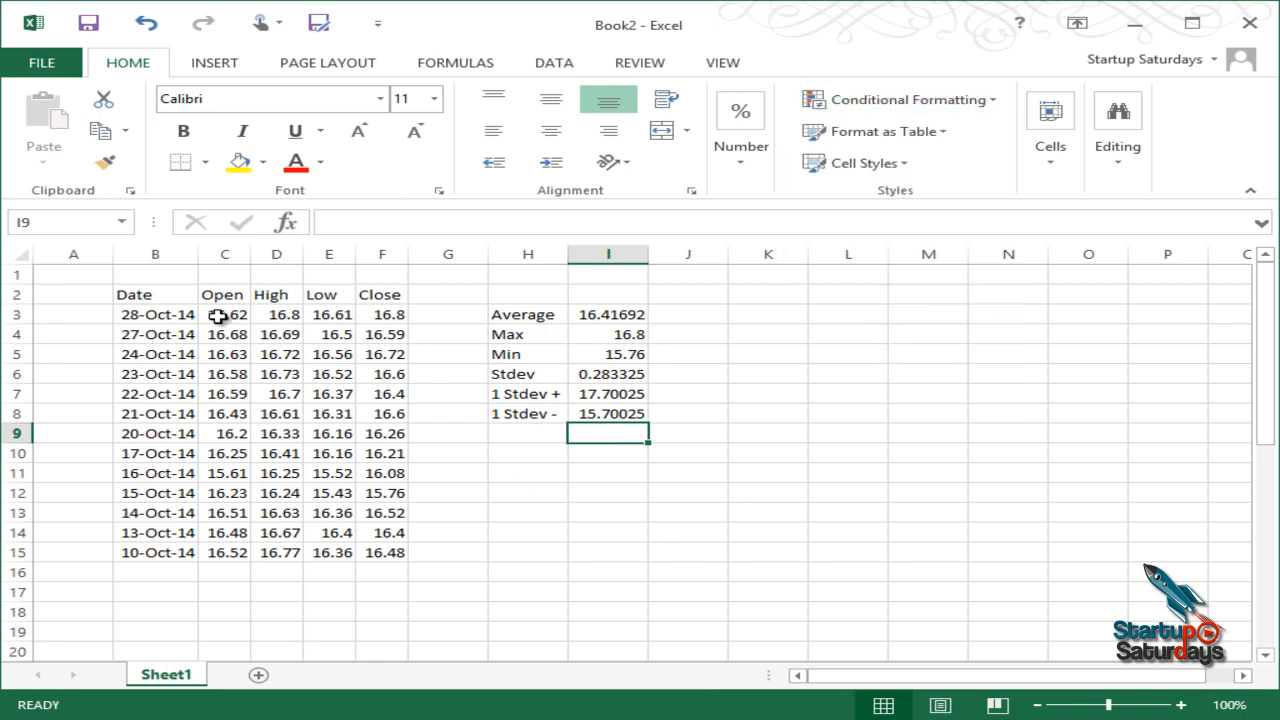
pyautogui.moveTo(222, 314); pyautogui.dragTo(226, 553)
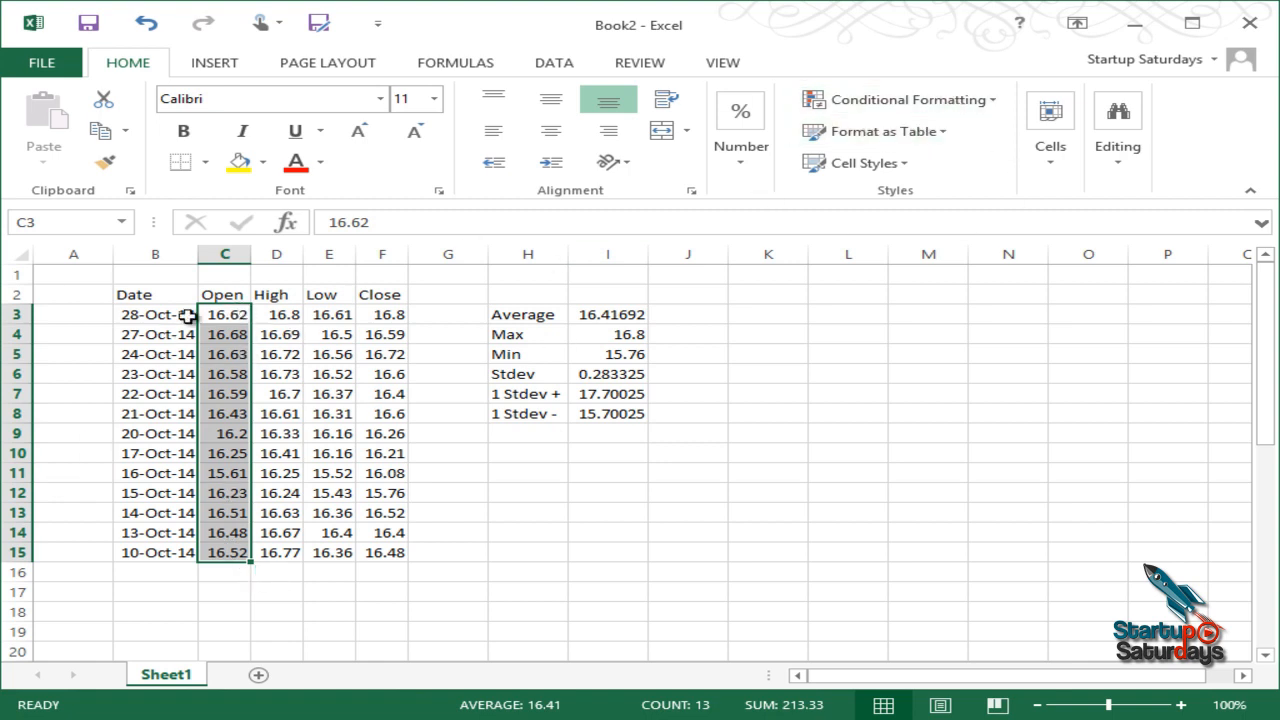
pyautogui.click(924, 95)
pyautogui.moveTo(884, 146)
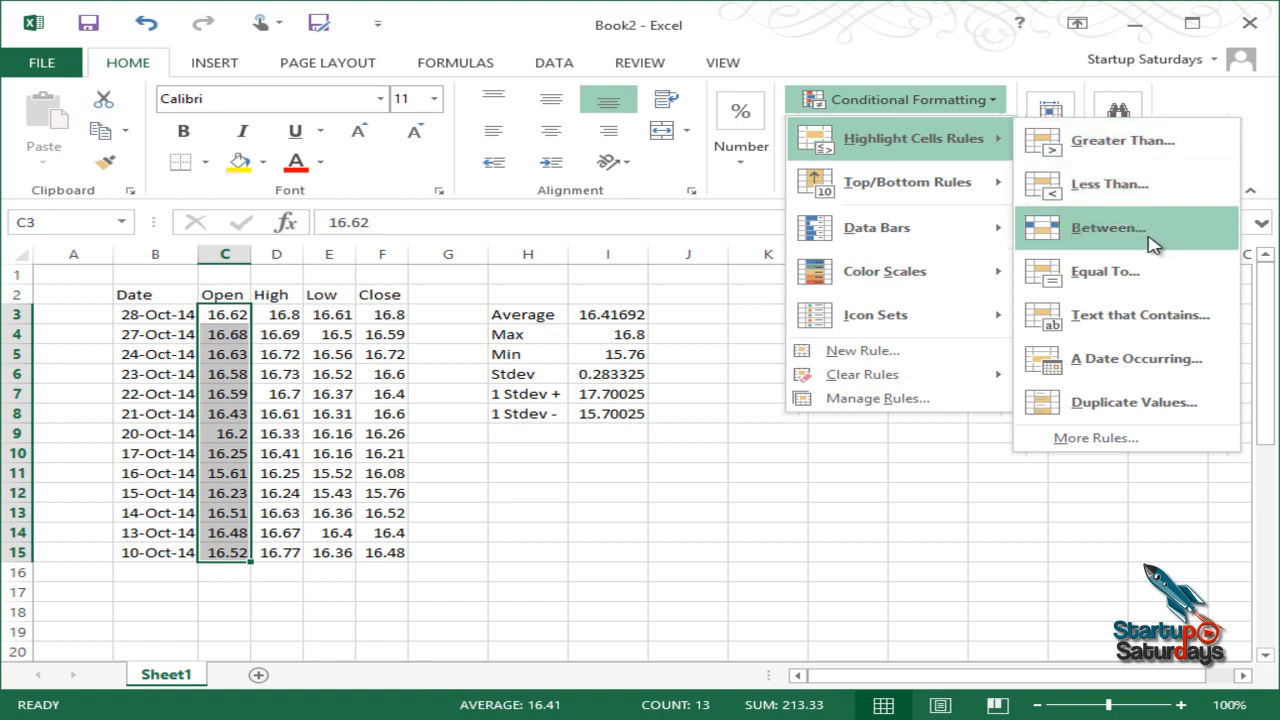
pyautogui.click(1122, 140)
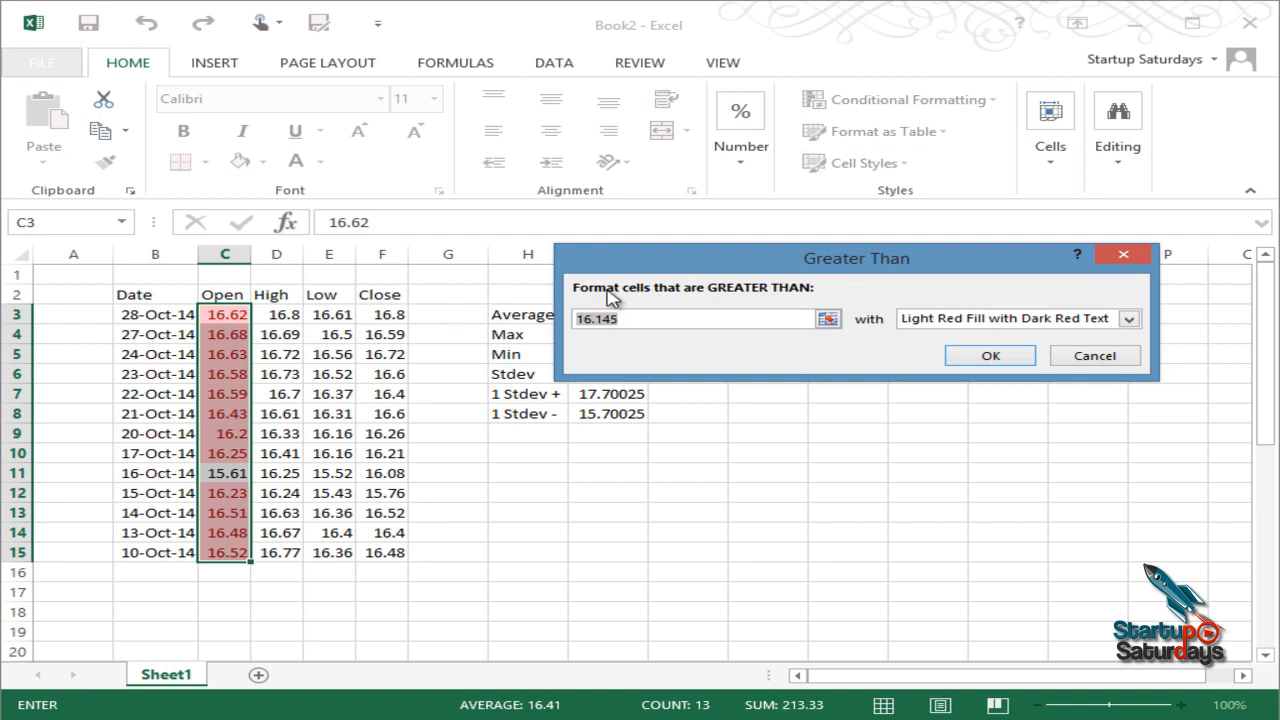
# Step: Set the Greater Than threshold to =$I$5 (Min, 15.76) with light red fill and apply it
pyautogui.moveTo(716, 258); pyautogui.dragTo(664, 160)
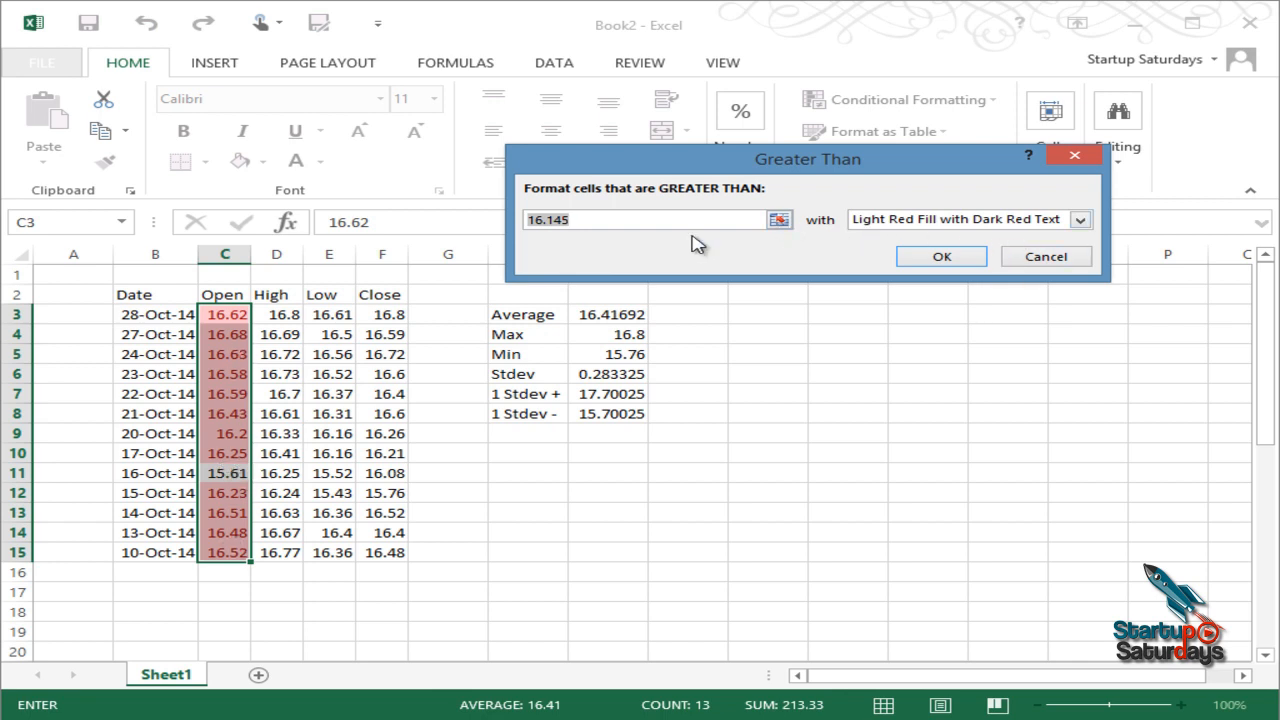
pyautogui.click(779, 222)
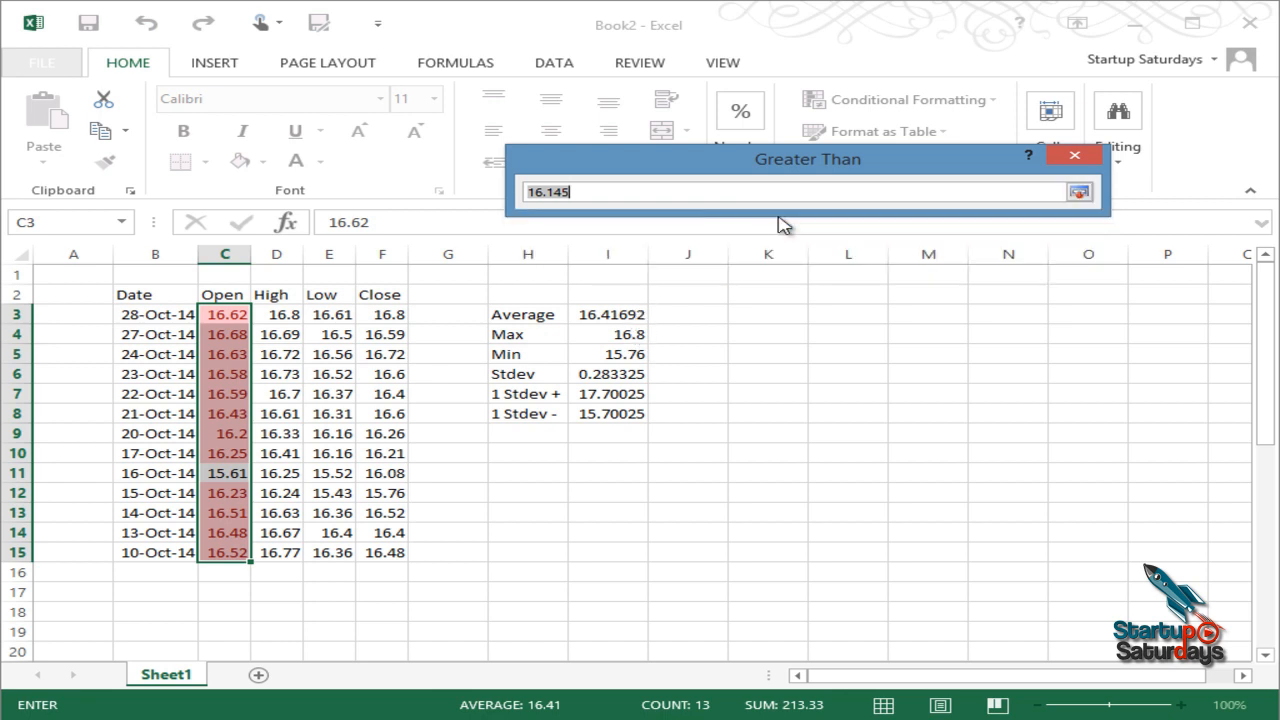
pyautogui.click(597, 353)
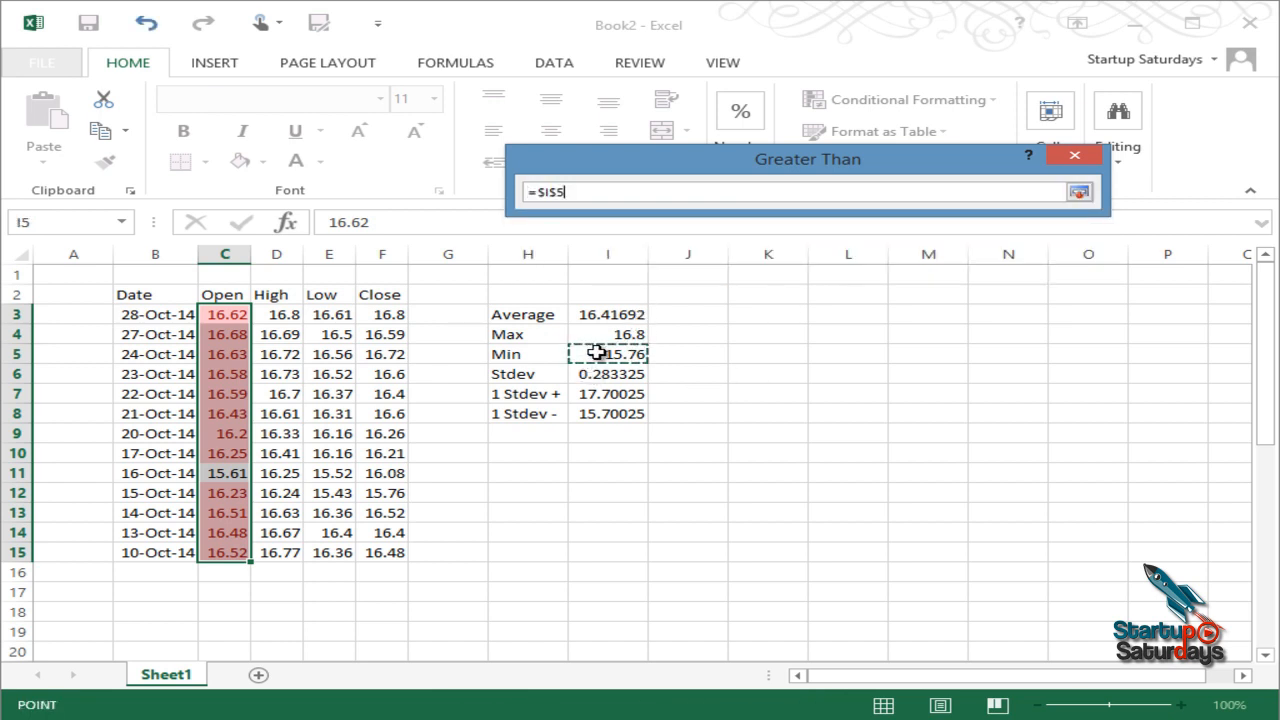
pyautogui.click(1080, 196)
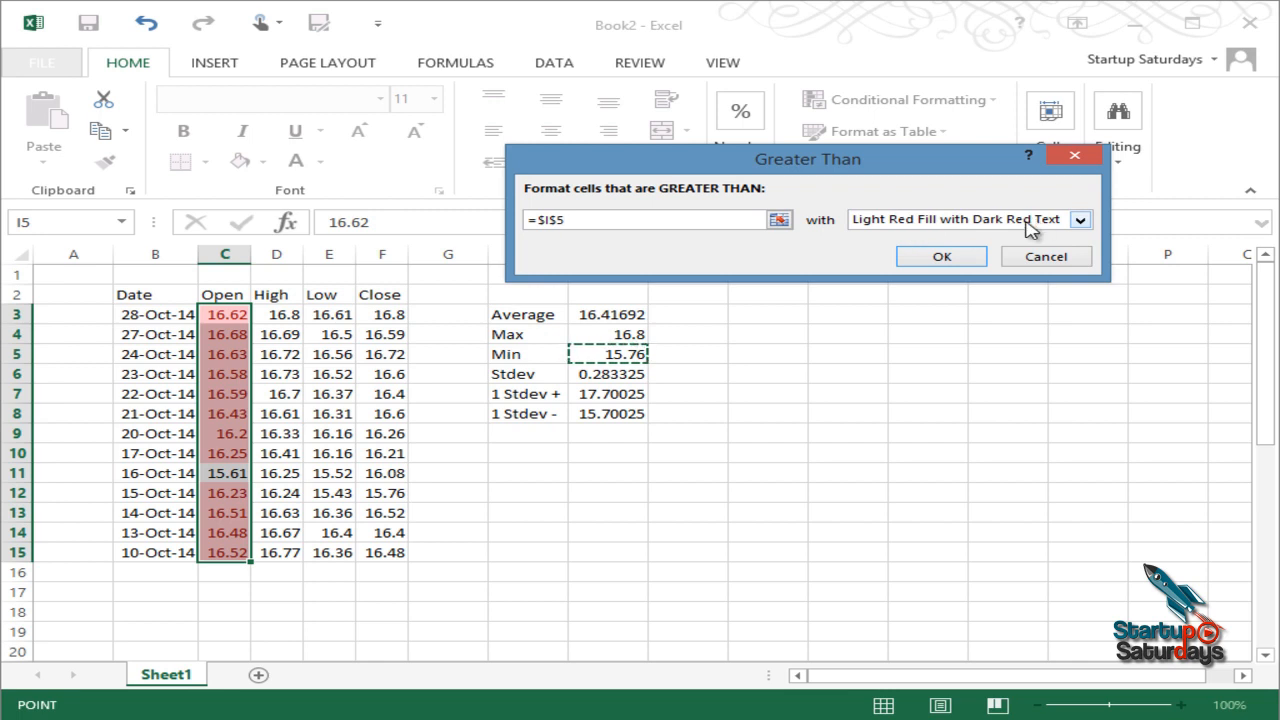
pyautogui.click(936, 257)
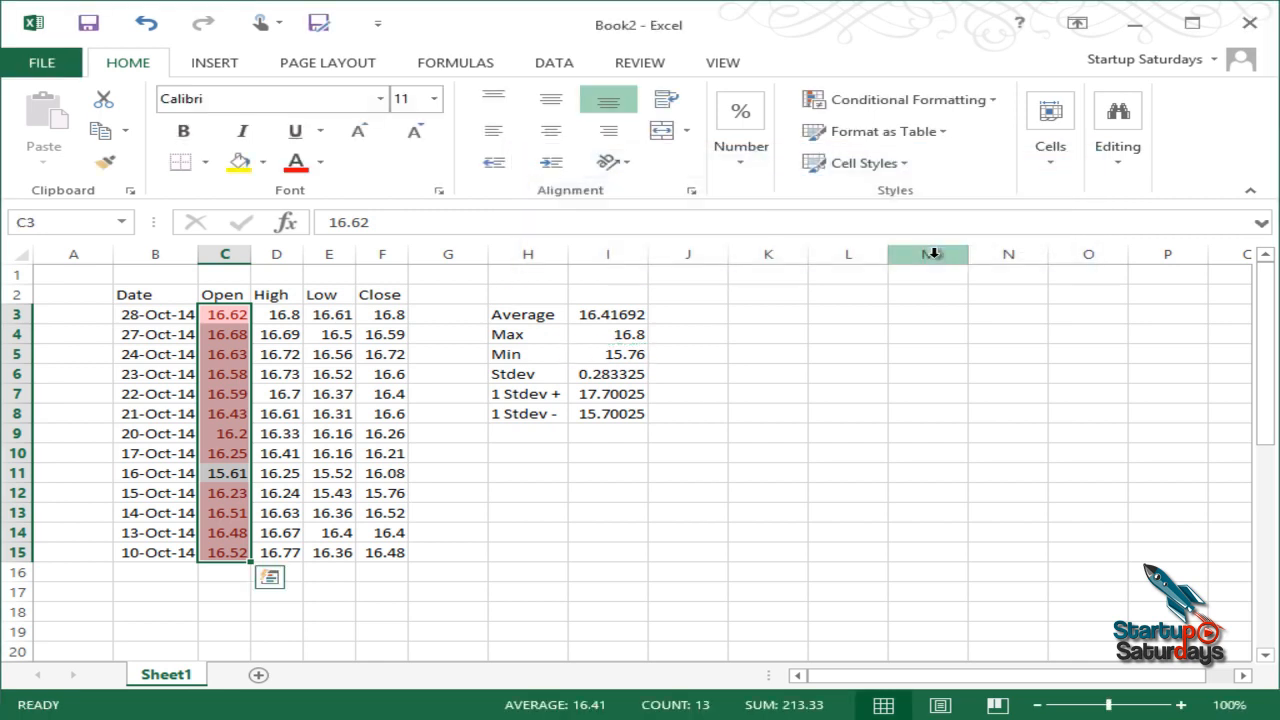
# Step: Select the High prices D3:D15 and start a Less Than highlight rule
pyautogui.click(285, 450)
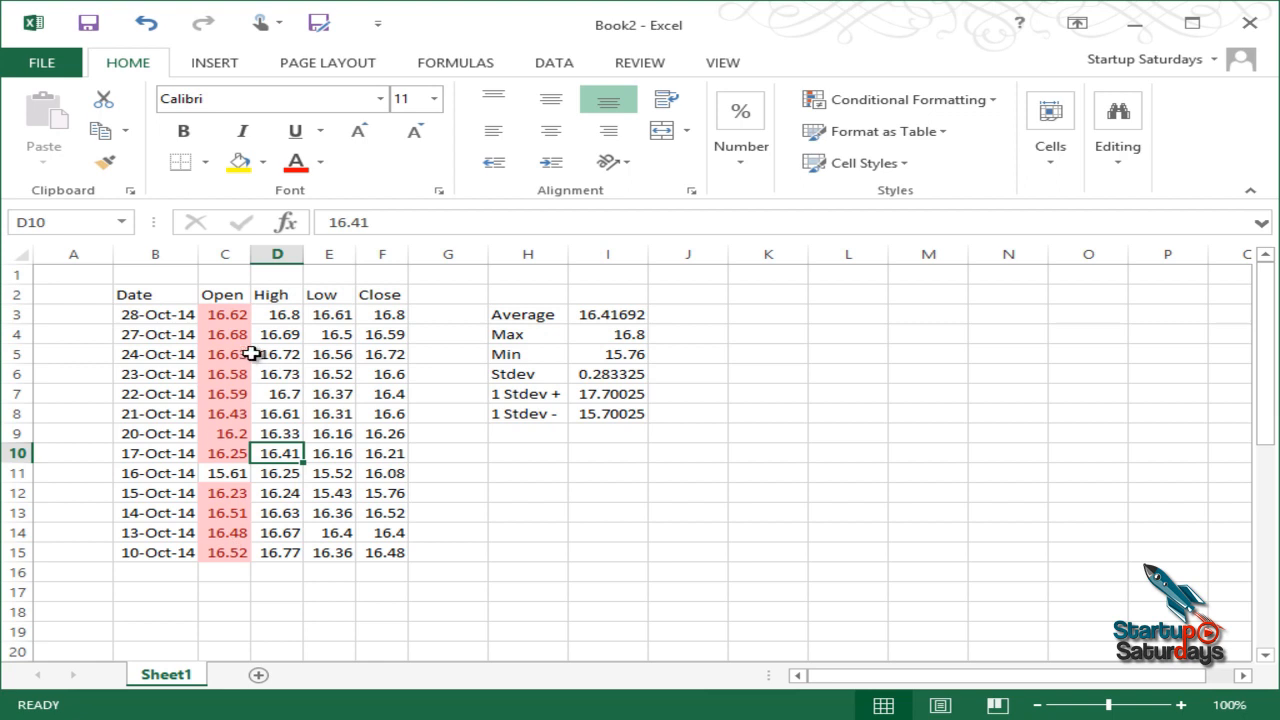
pyautogui.moveTo(284, 314); pyautogui.dragTo(277, 552)
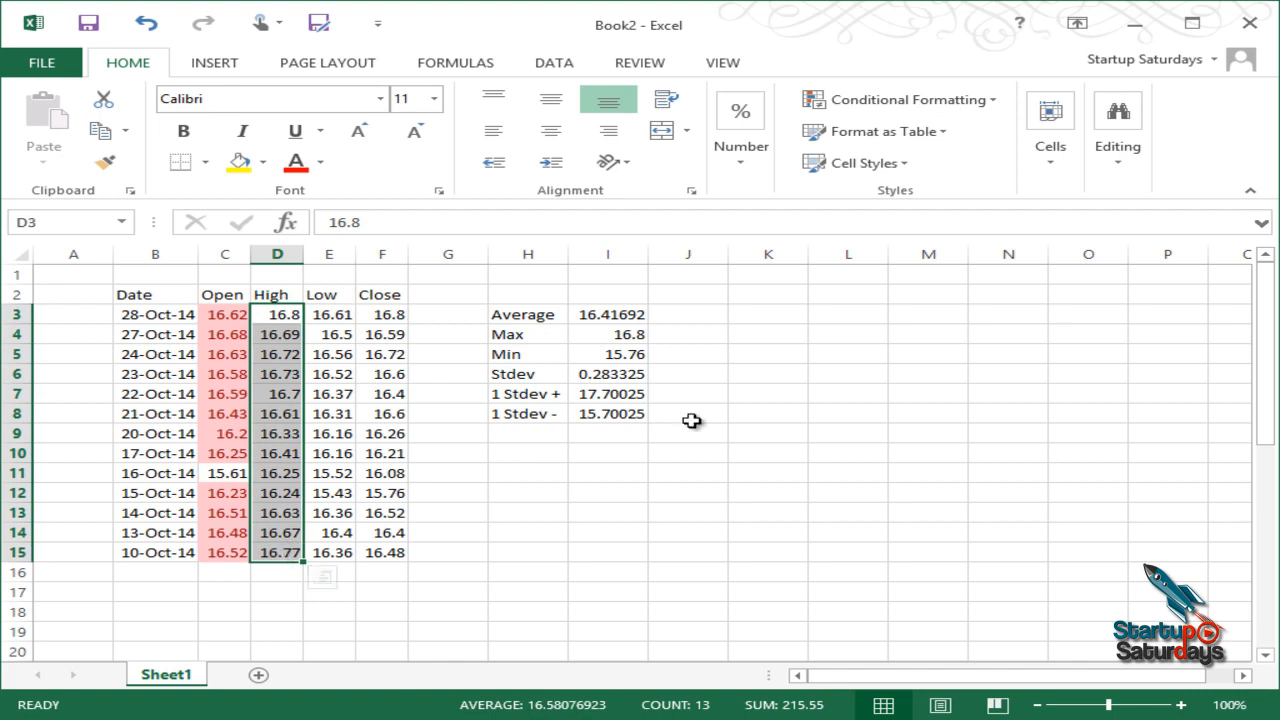
pyautogui.click(903, 102)
pyautogui.moveTo(897, 147)
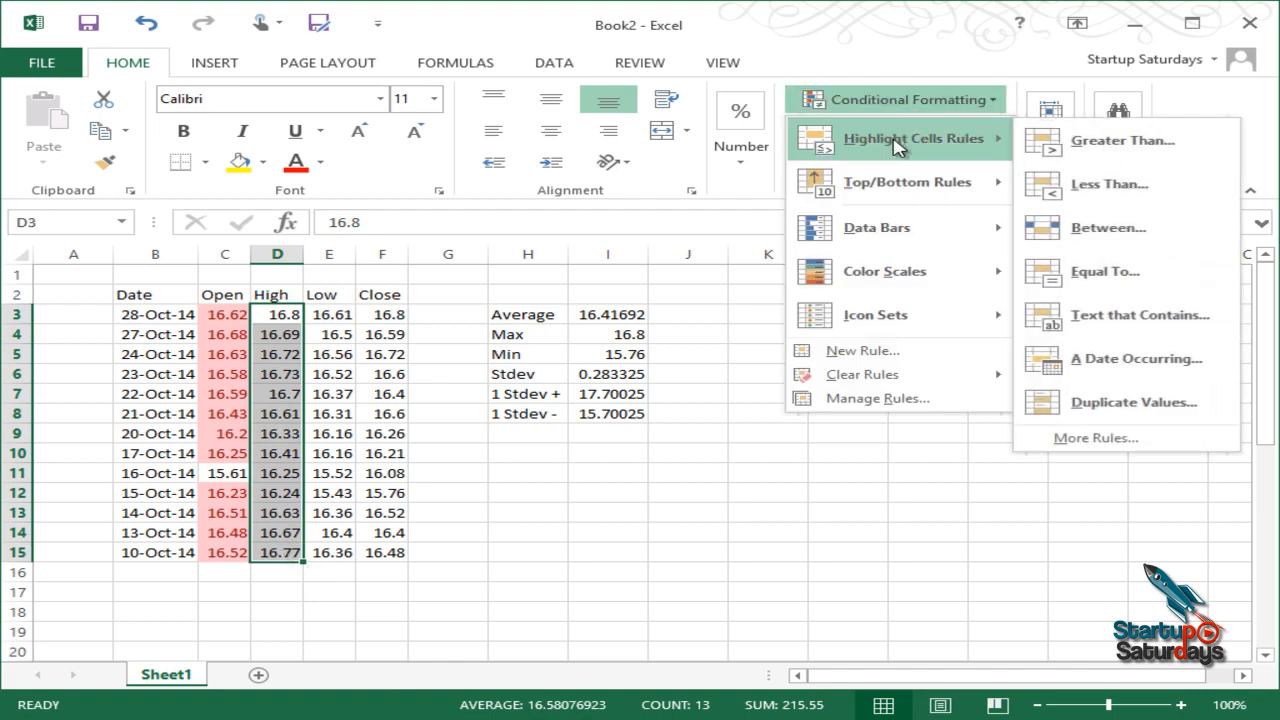
pyautogui.click(1136, 193)
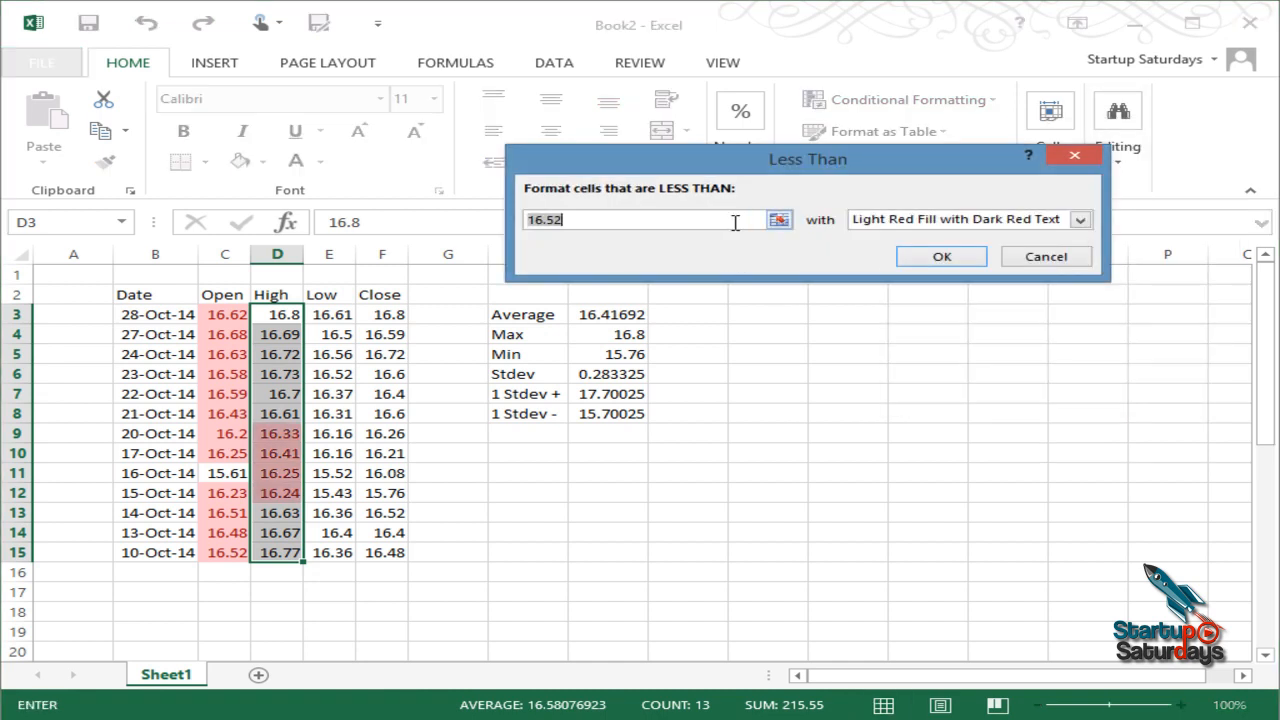
# Step: Use =$I$4 (Max, 16.8) as the Less Than threshold and apply the light red rule
pyautogui.click(779, 220)
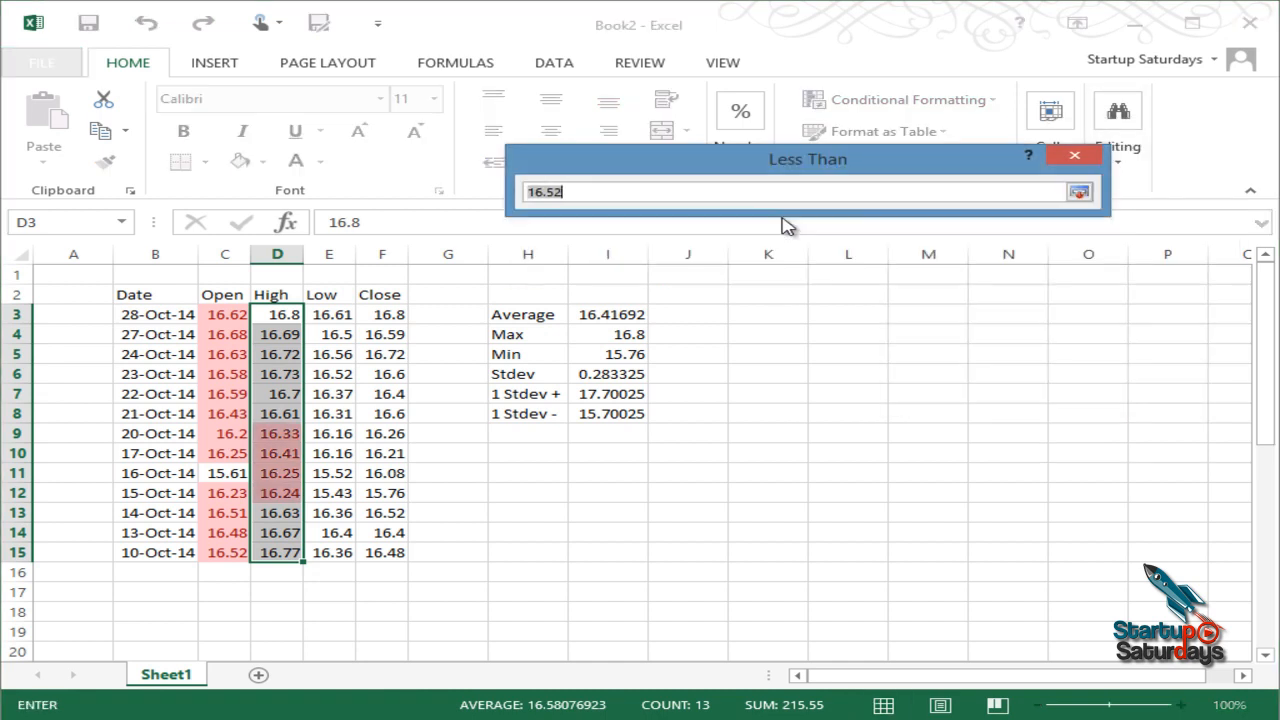
pyautogui.click(611, 338)
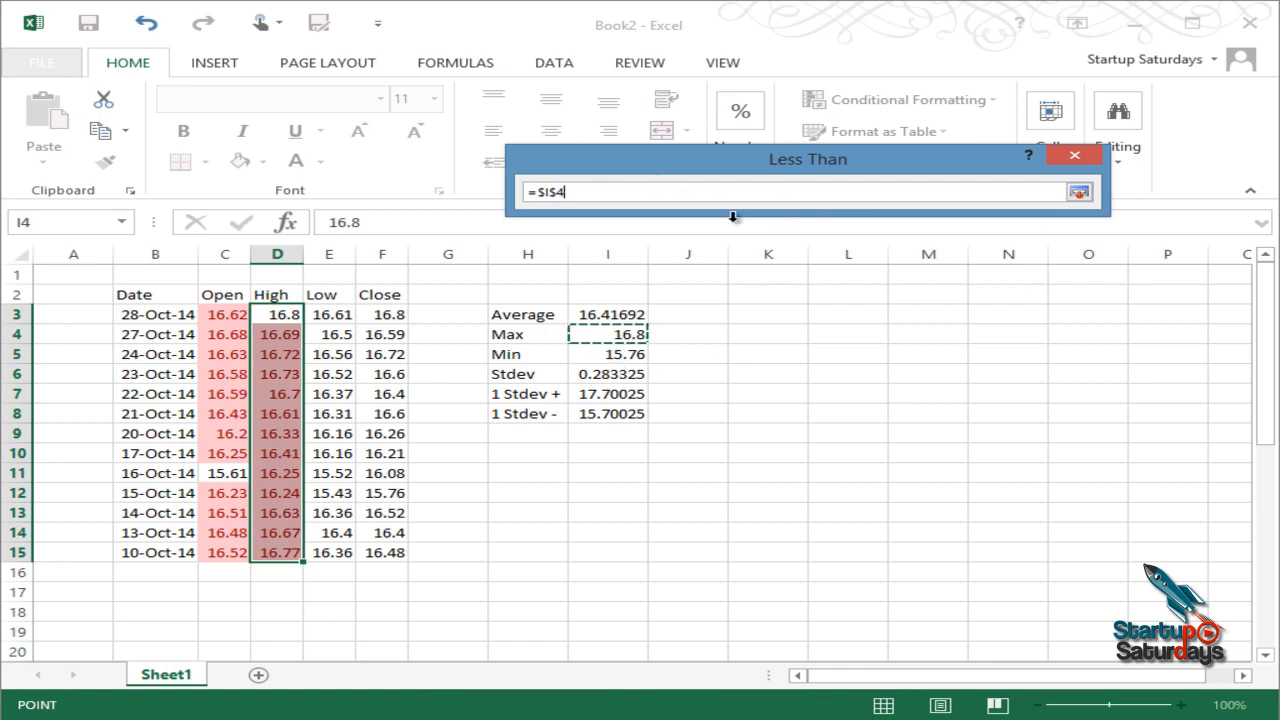
pyautogui.click(1079, 193)
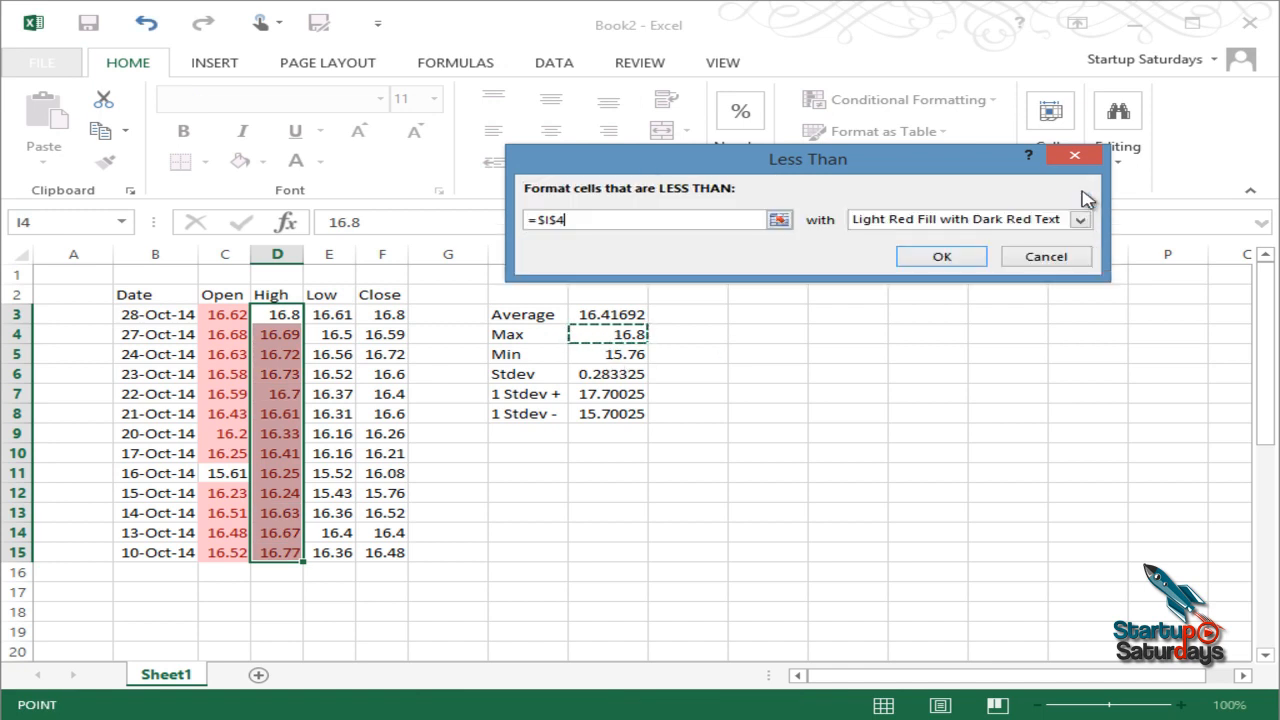
pyautogui.click(935, 257)
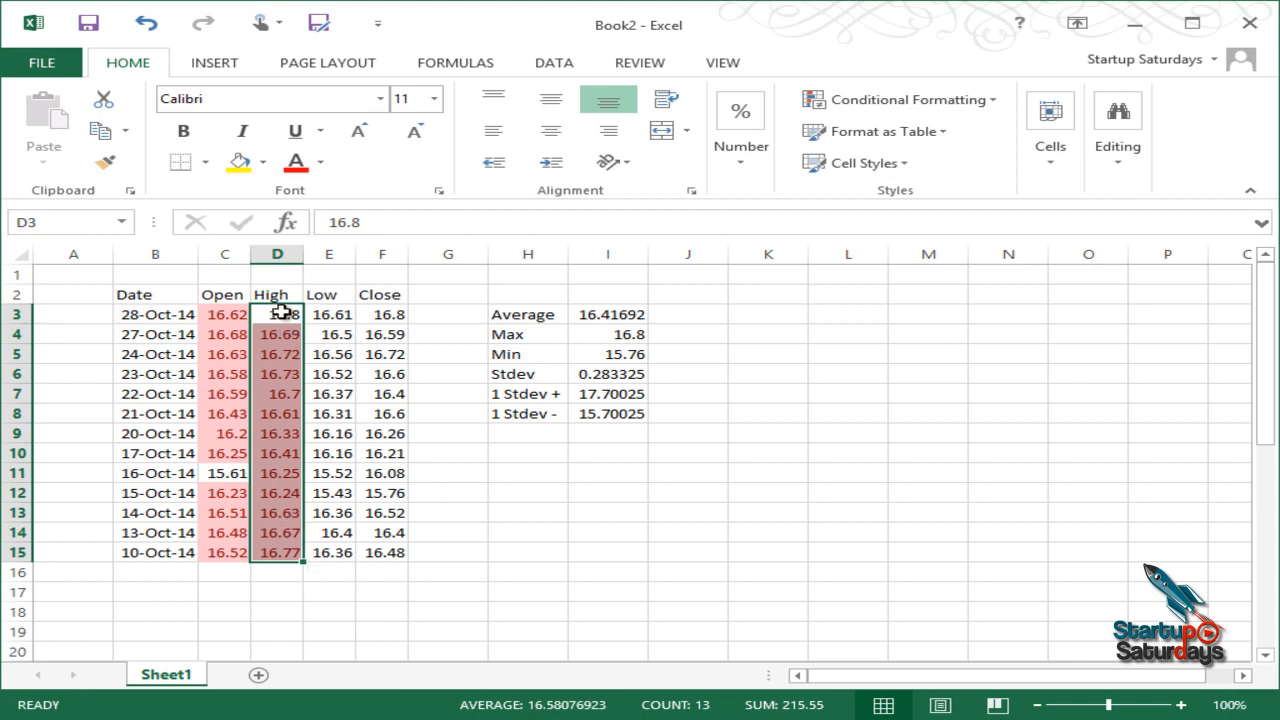
pyautogui.click(330, 297)
# Step: Clear the existing highlight rules from the High prices D3:D15
pyautogui.moveTo(285, 314); pyautogui.dragTo(286, 554)
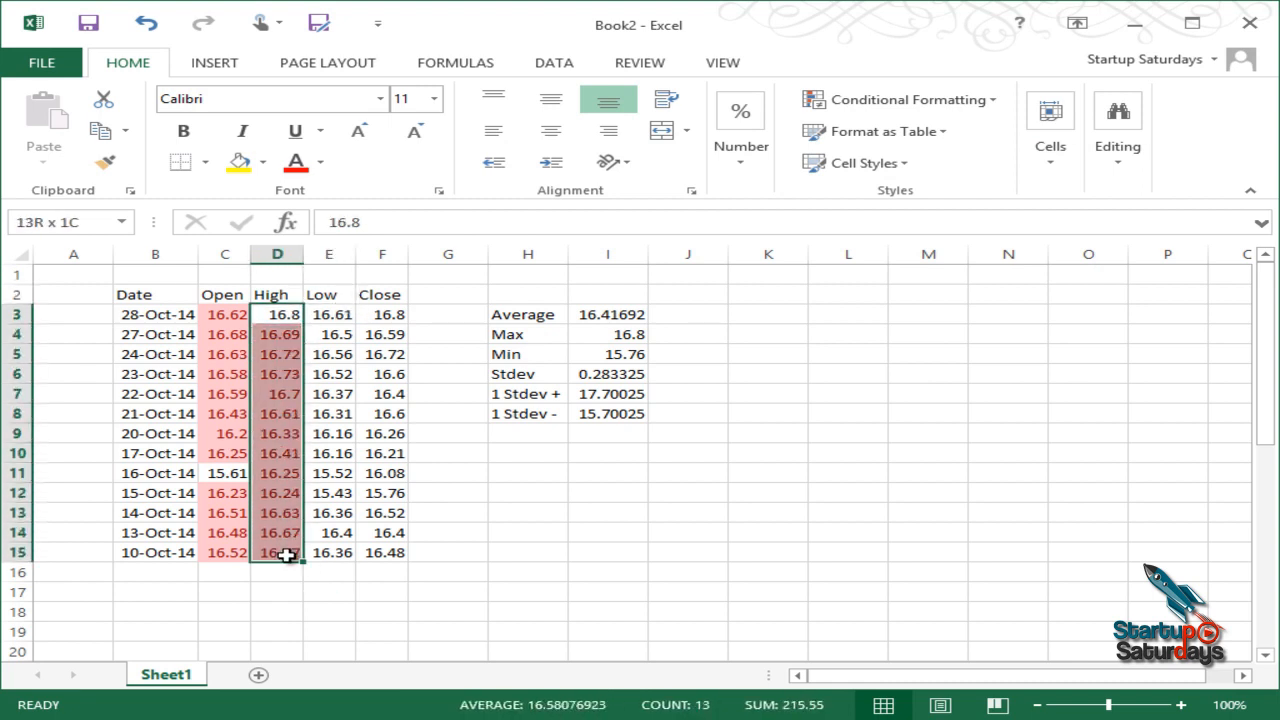
pyautogui.click(905, 99)
pyautogui.moveTo(922, 151)
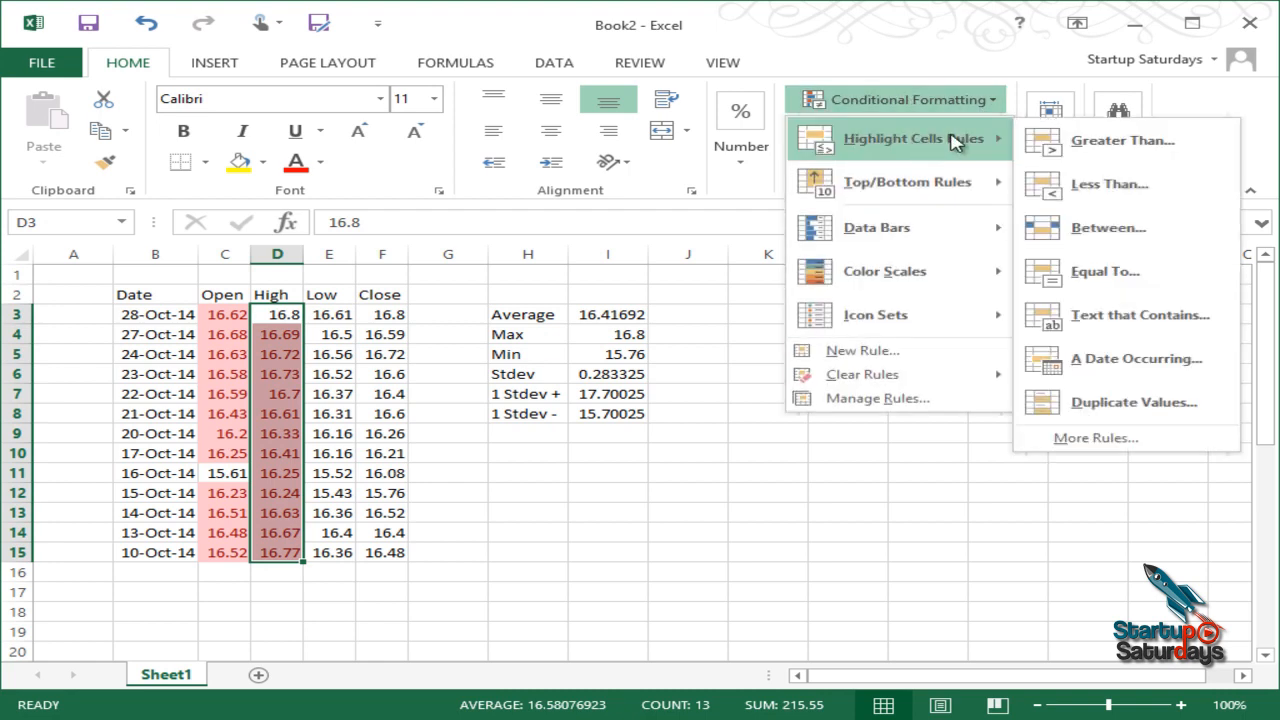
pyautogui.moveTo(867, 386)
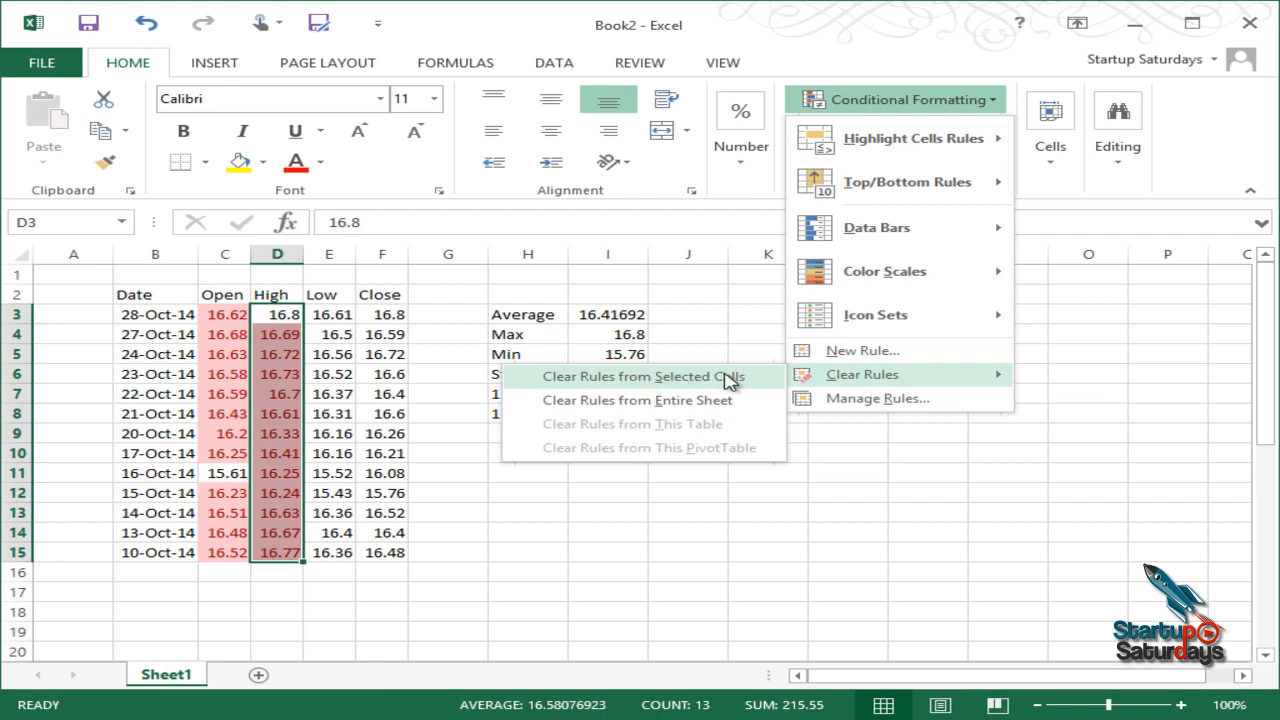
pyautogui.click(660, 378)
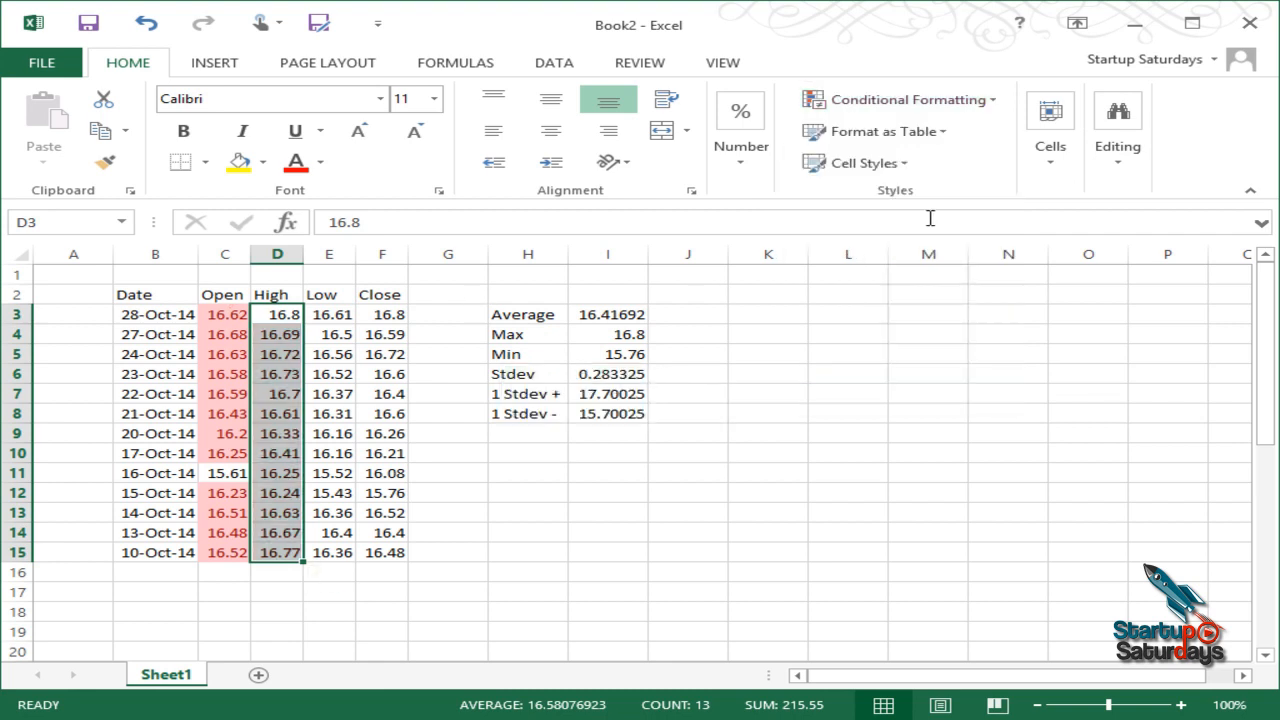
# Step: Add a new light red Less Than rule to the High prices with threshold 16.15
pyautogui.click(935, 102)
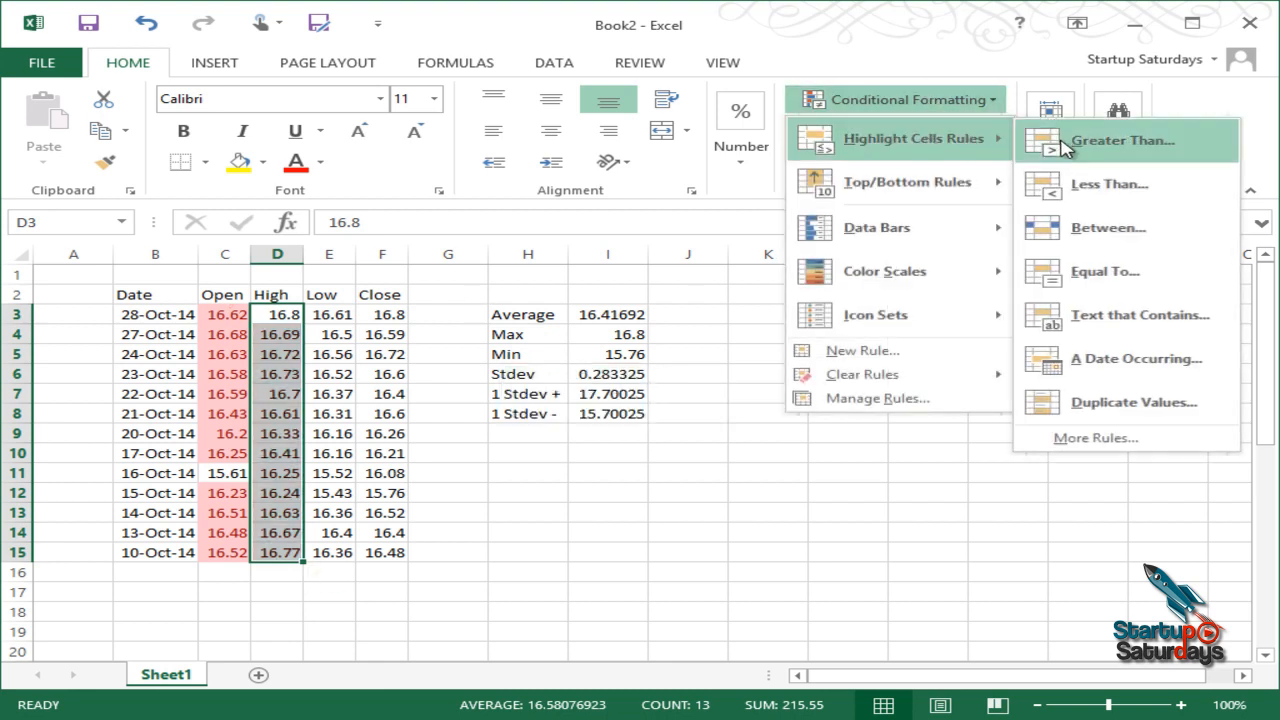
pyautogui.click(1110, 185)
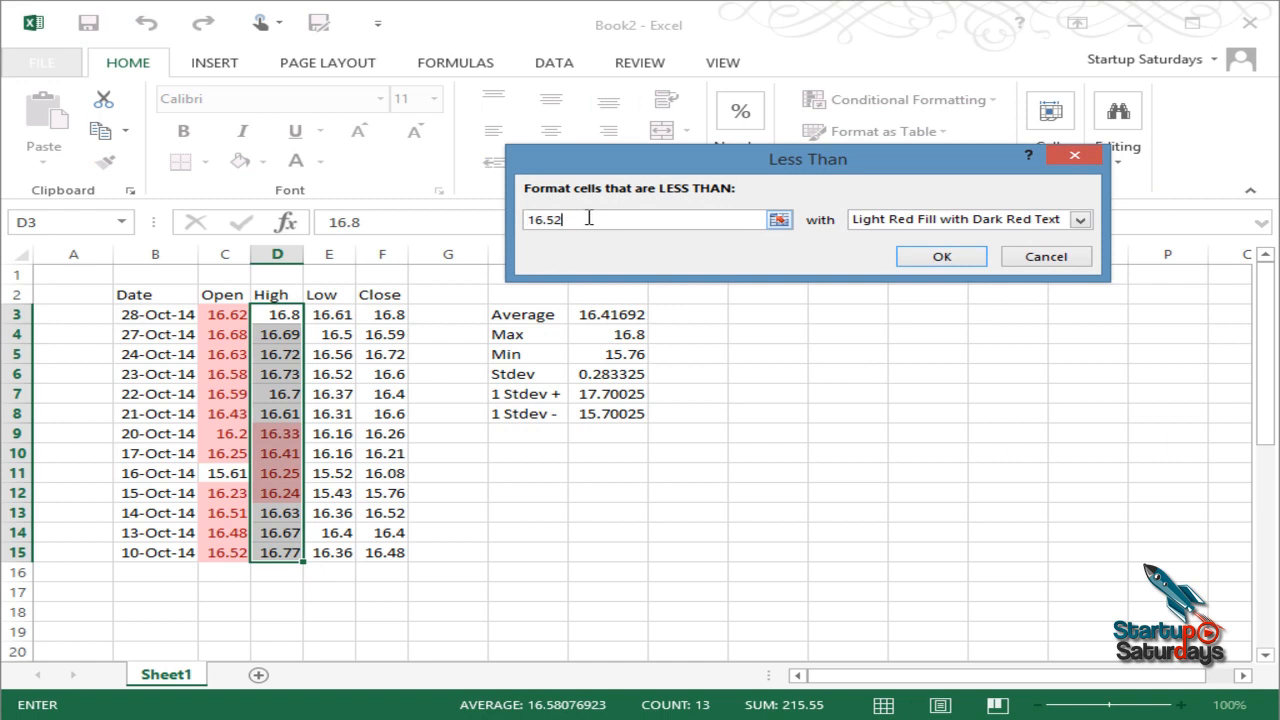
pyautogui.press('BackSpace')
pyautogui.press('BackSpace')
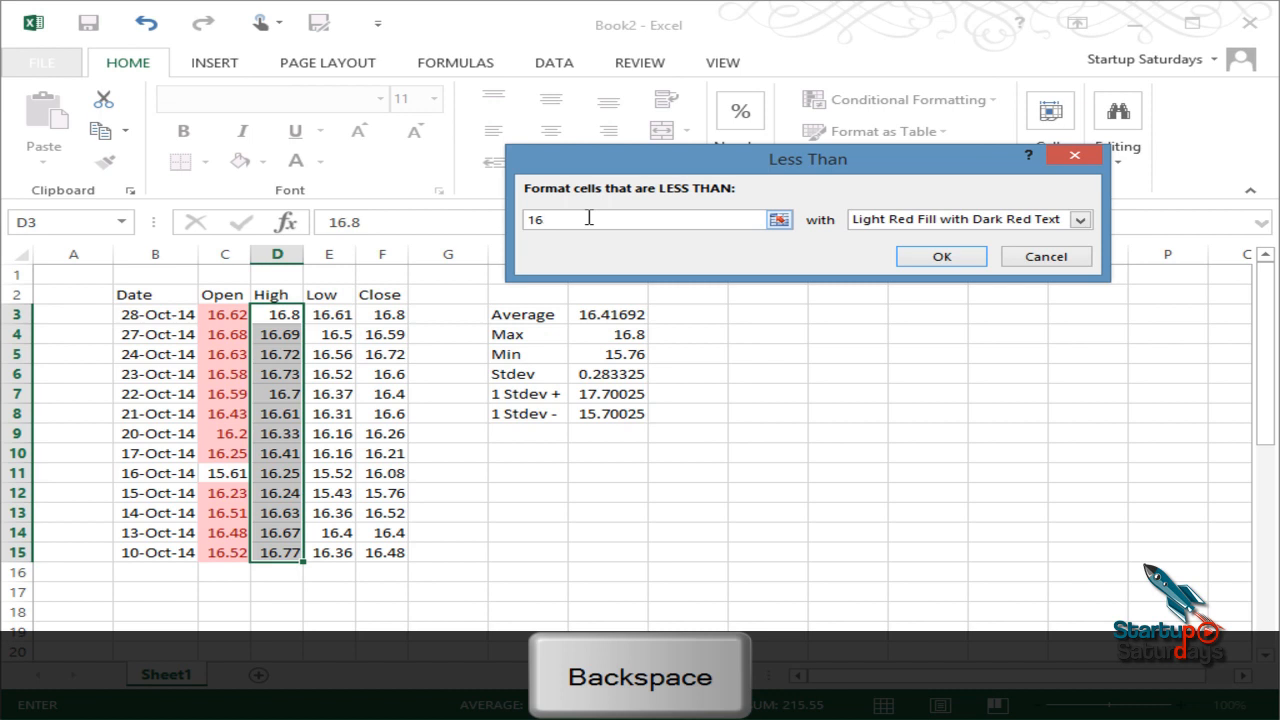
pyautogui.write('15')
pyautogui.press('Return')
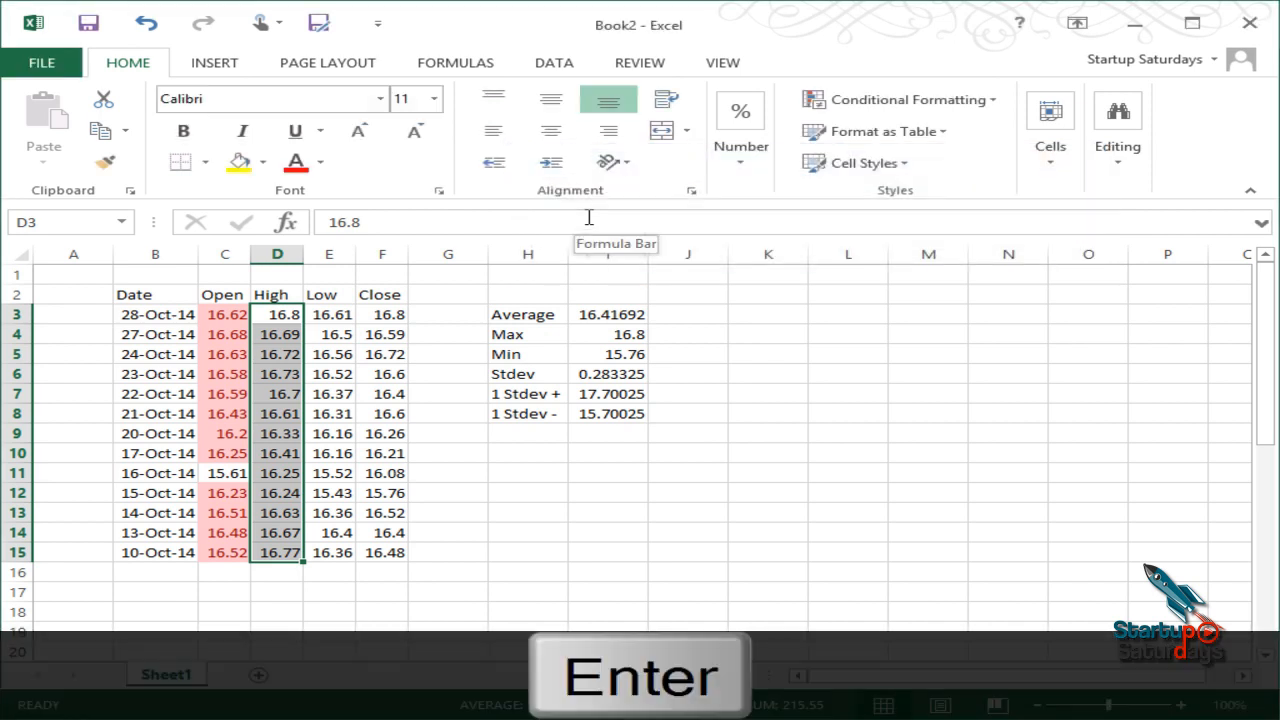
pyautogui.click(450, 433)
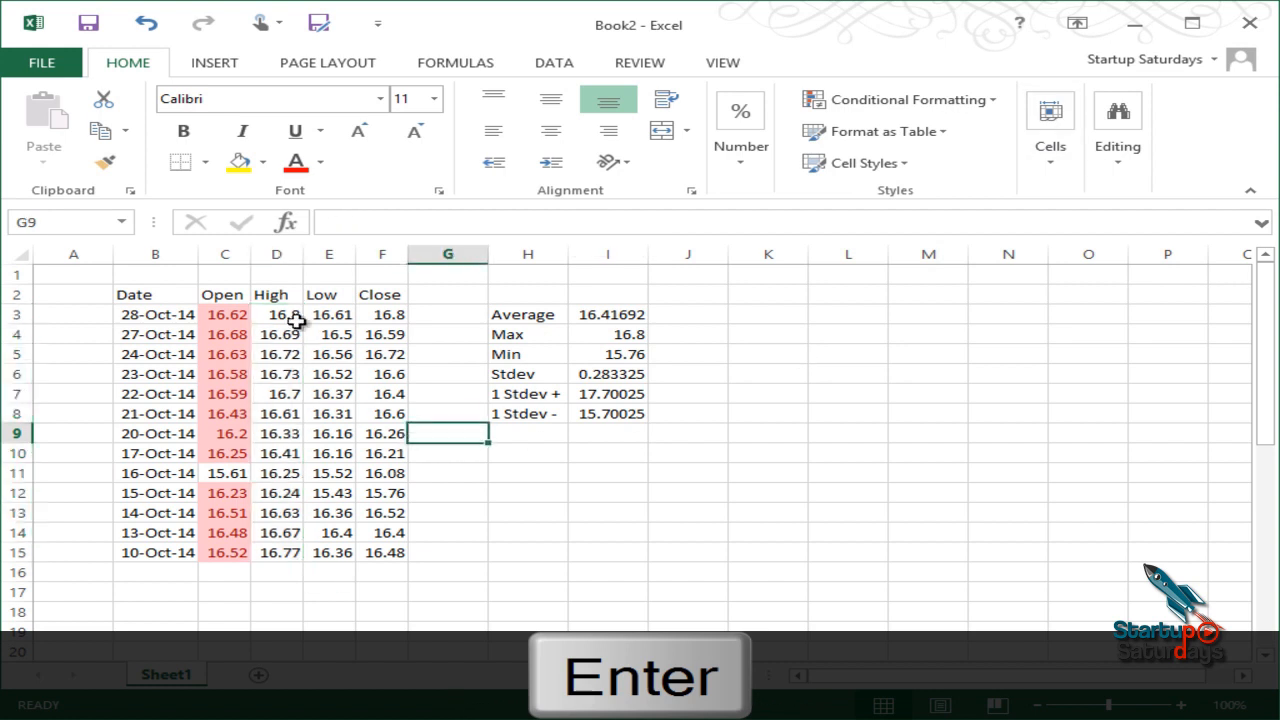
# Step: Add a Less Than 16.52 rule to D3:D15 using Green Fill with Dark Green Text
pyautogui.moveTo(281, 314); pyautogui.dragTo(346, 549)
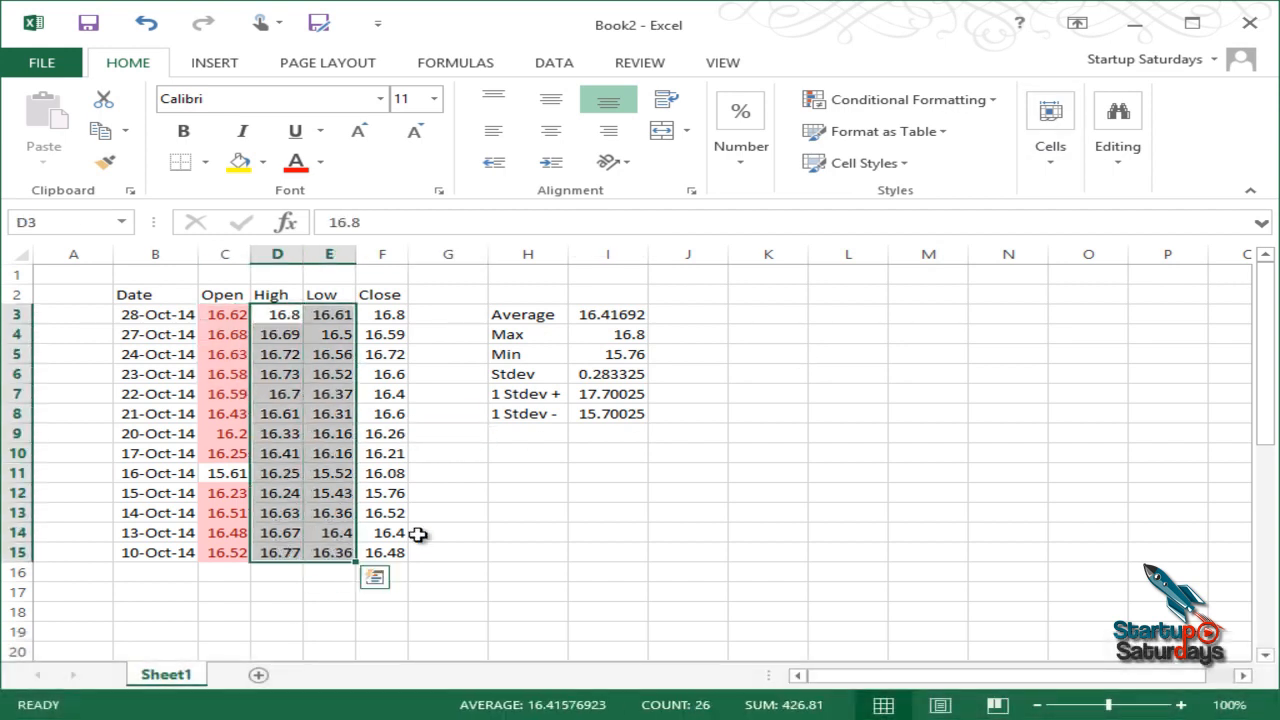
pyautogui.click(300, 374)
pyautogui.moveTo(272, 312); pyautogui.dragTo(271, 551)
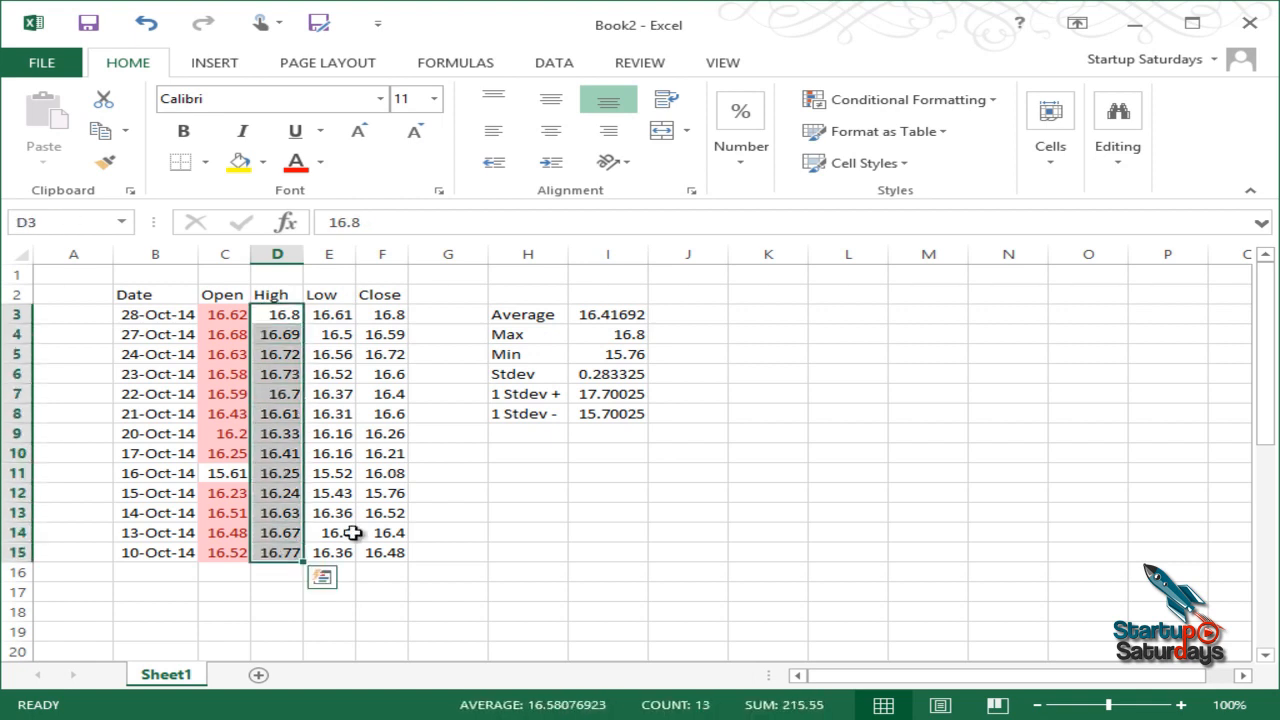
pyautogui.click(905, 100)
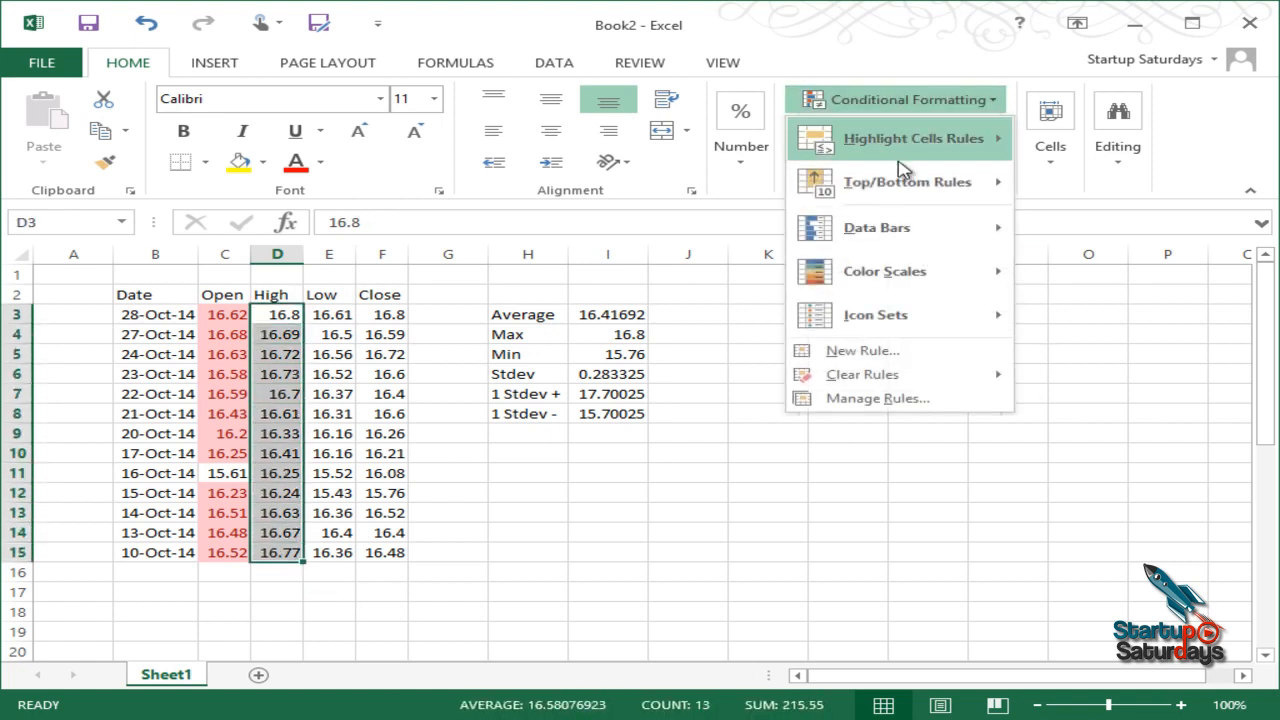
pyautogui.click(1082, 184)
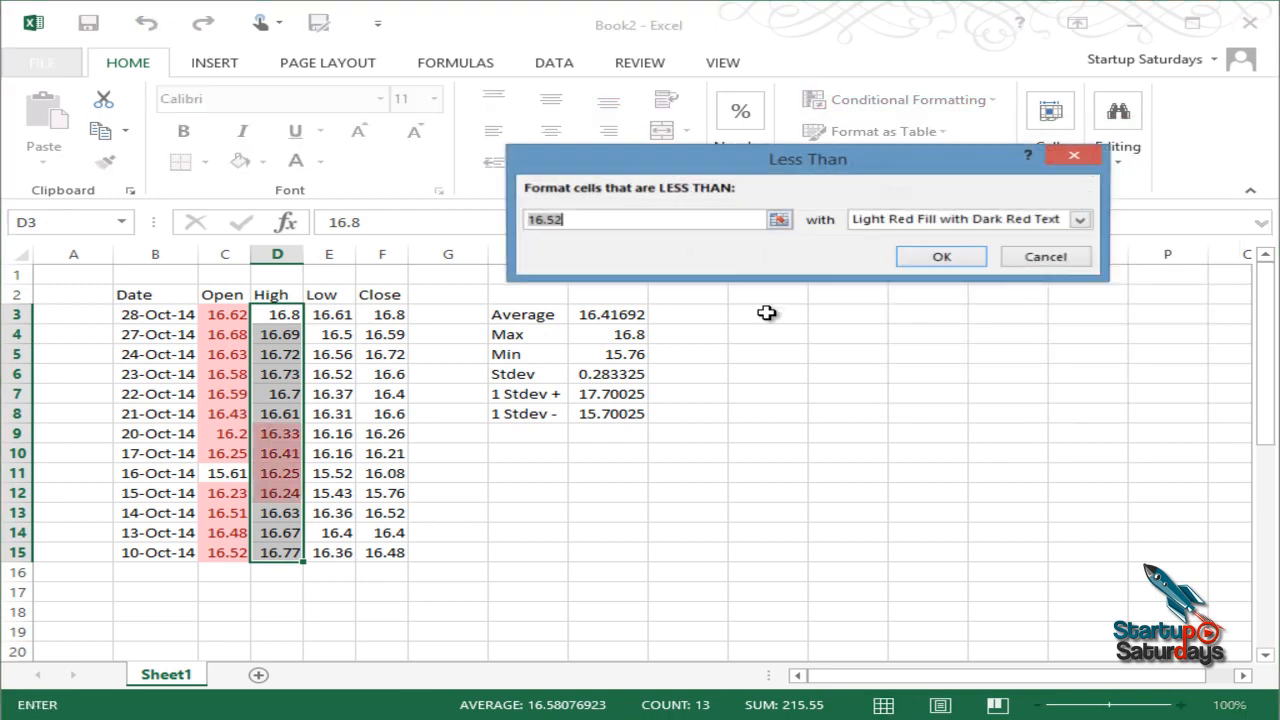
pyautogui.click(1080, 220)
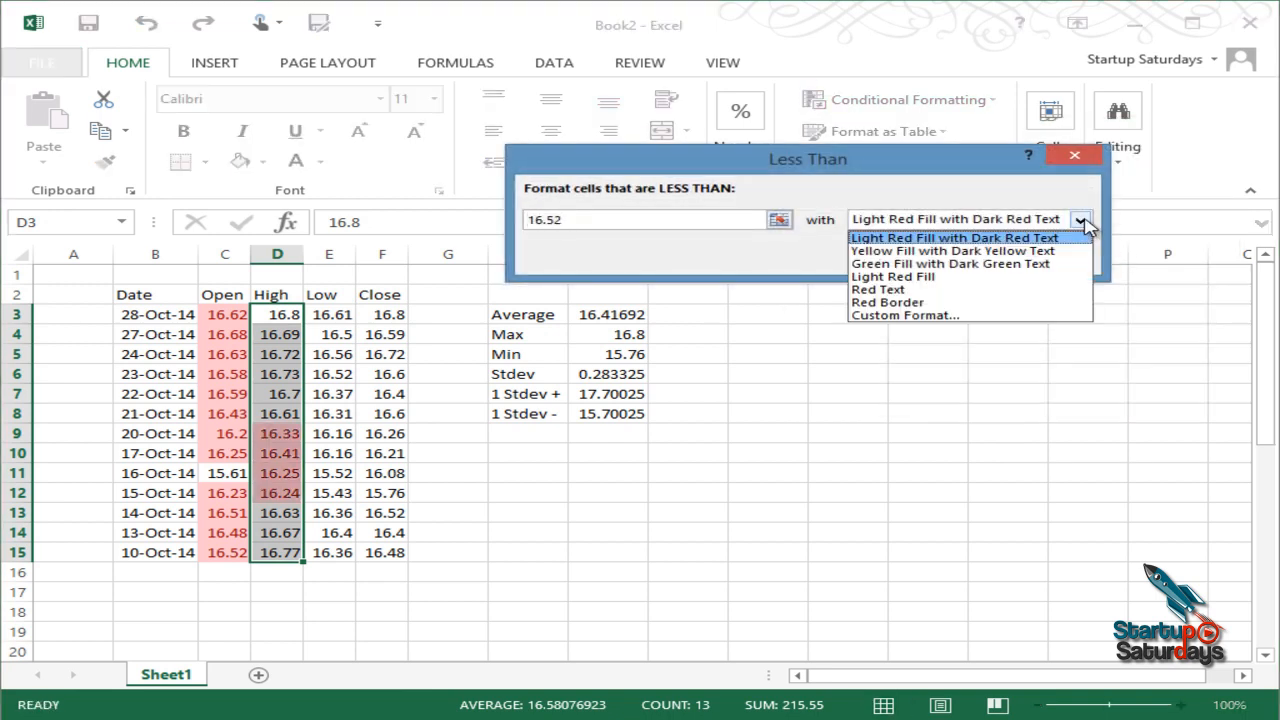
pyautogui.click(984, 265)
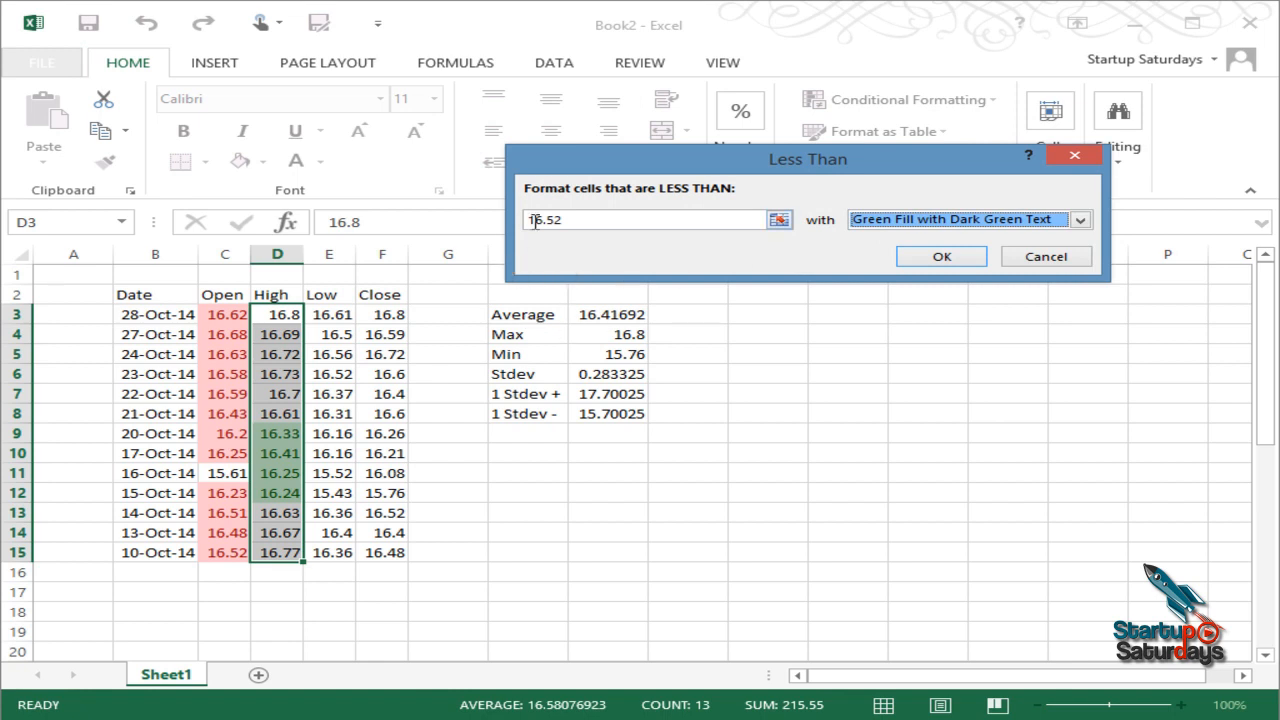
pyautogui.click(940, 262)
pyautogui.click(489, 368)
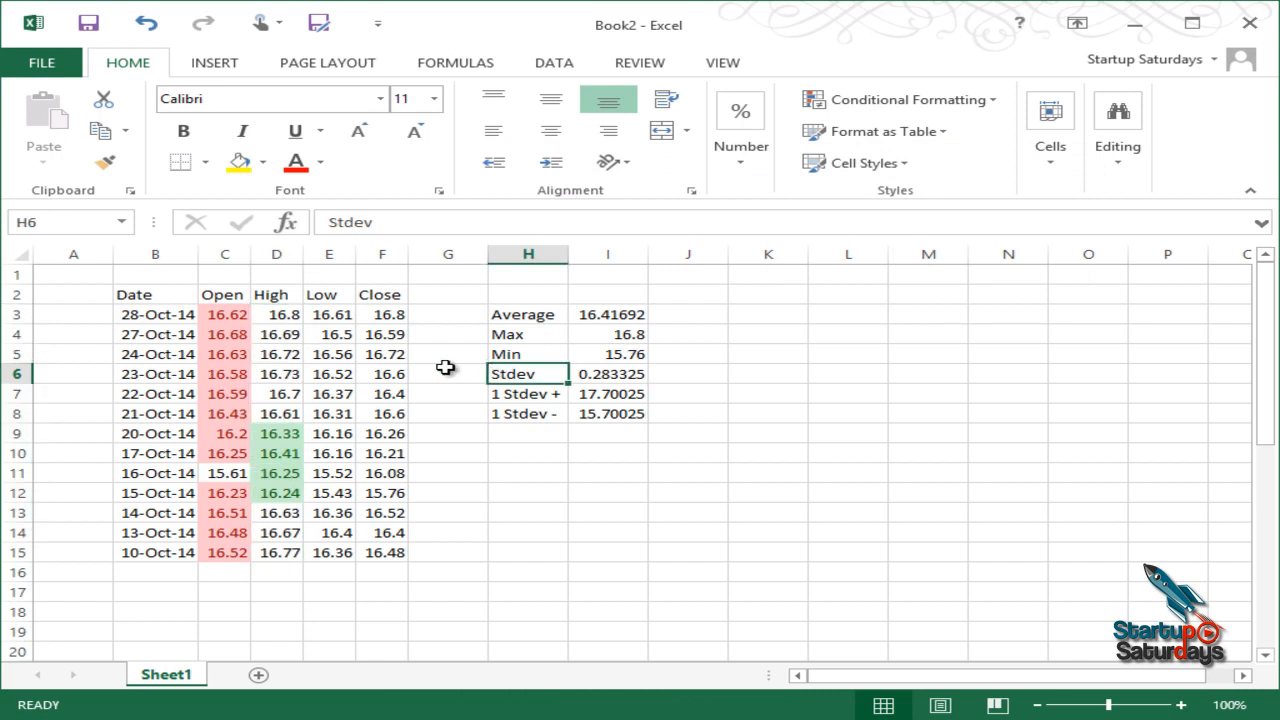
# Step: Select the Low prices E3:E15 and start a Between highlight rule
pyautogui.moveTo(271, 315); pyautogui.dragTo(271, 552)
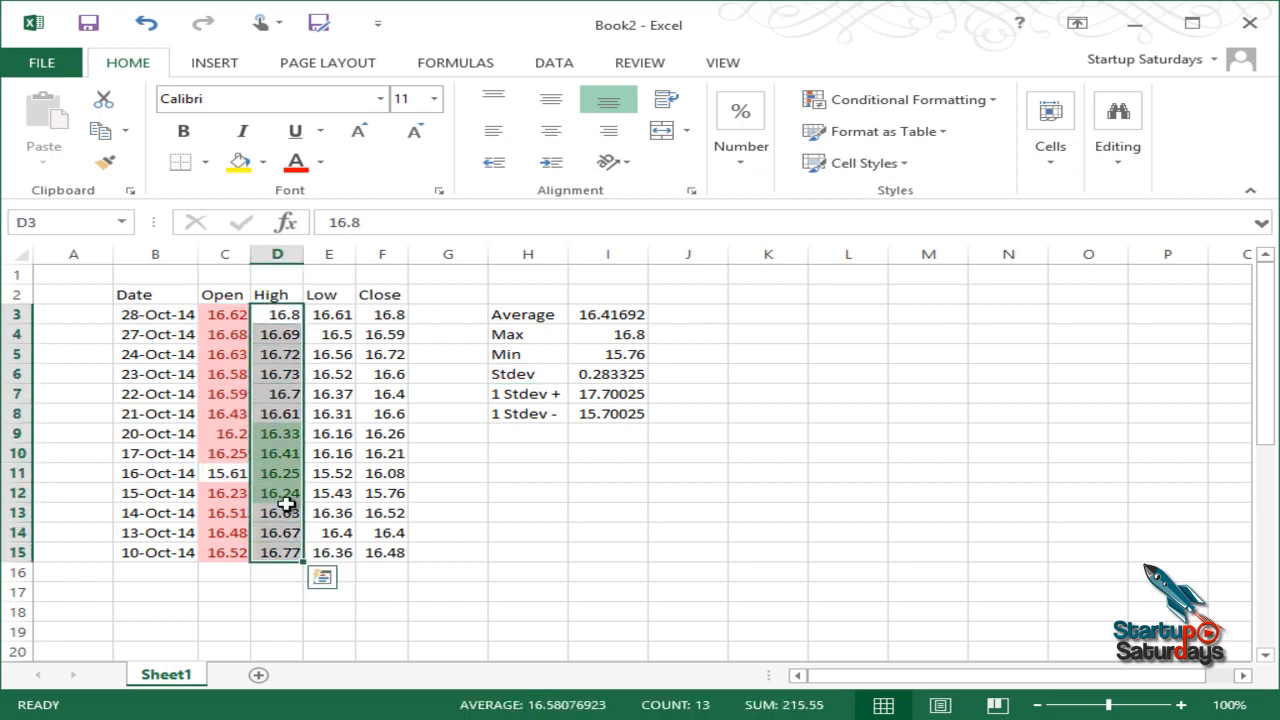
pyautogui.moveTo(277, 434); pyautogui.dragTo(272, 493)
pyautogui.moveTo(334, 314); pyautogui.dragTo(333, 550)
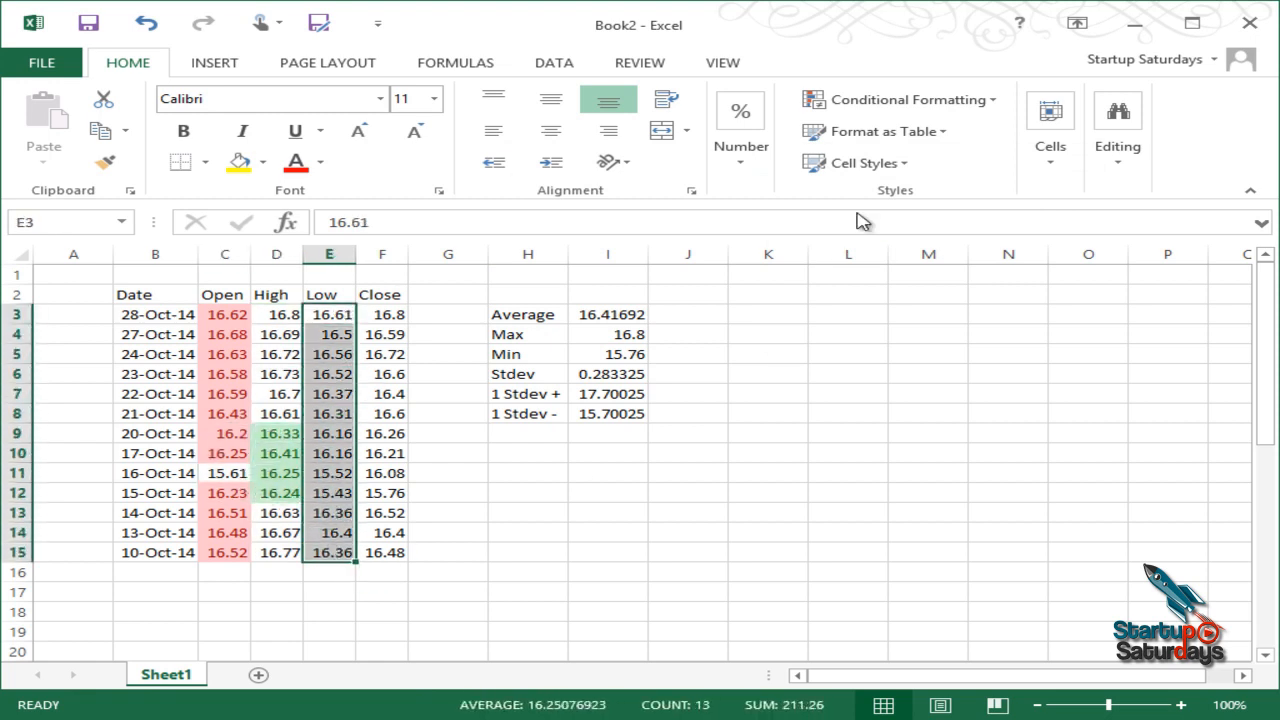
pyautogui.click(918, 100)
pyautogui.moveTo(943, 183)
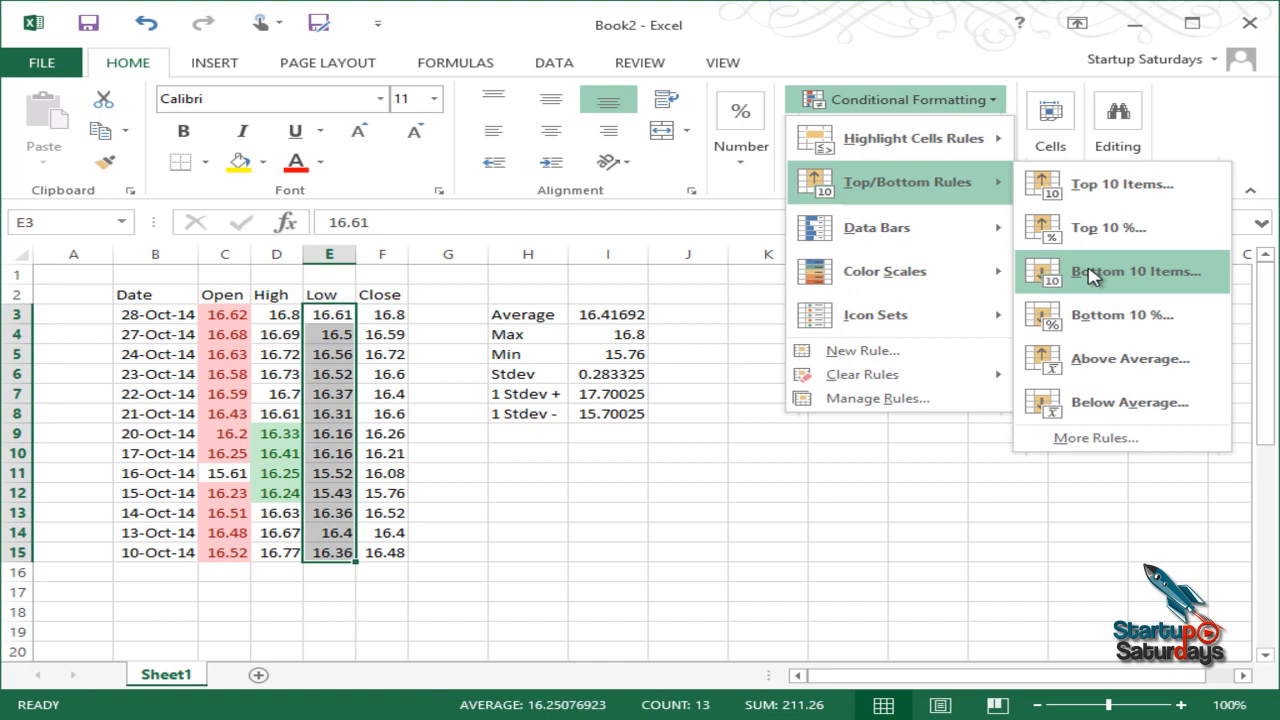
pyautogui.moveTo(953, 158)
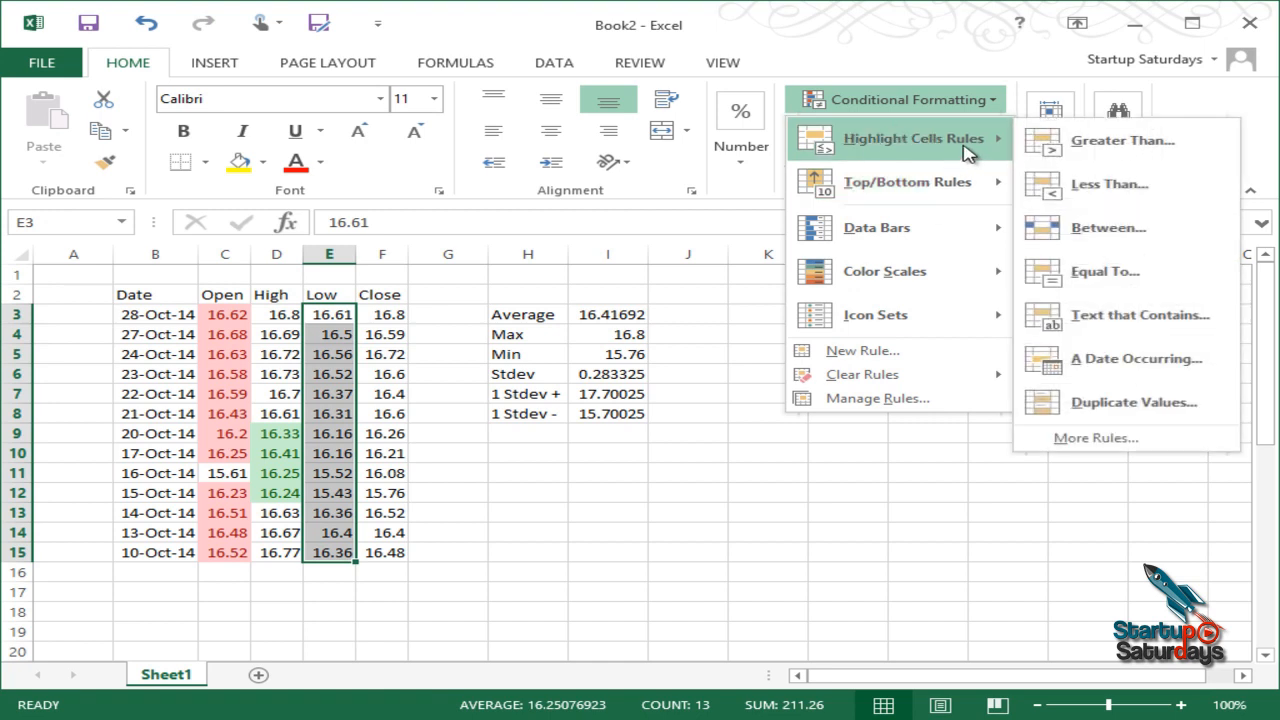
pyautogui.click(1118, 229)
# Step: Choose Yellow Fill with Dark Yellow Text and pick I4 and I5 as the bounds
pyautogui.moveTo(771, 155); pyautogui.dragTo(815, 111)
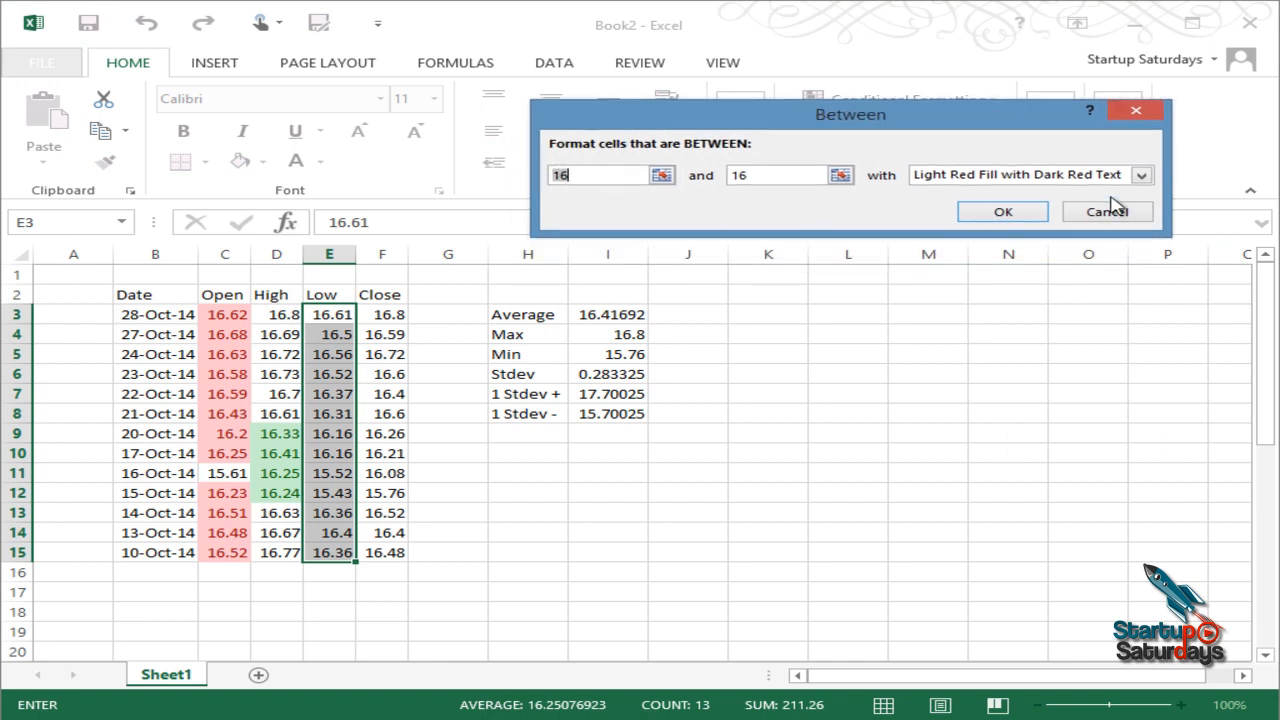
pyautogui.click(1140, 176)
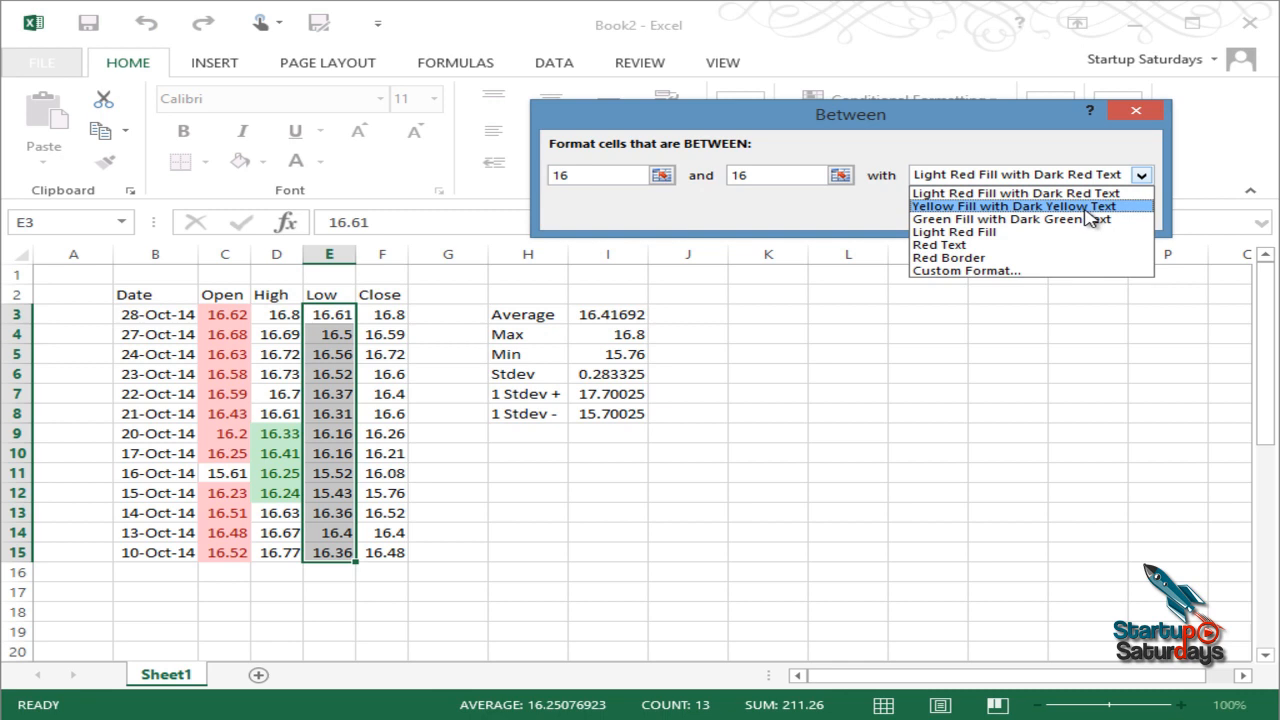
pyautogui.click(1052, 210)
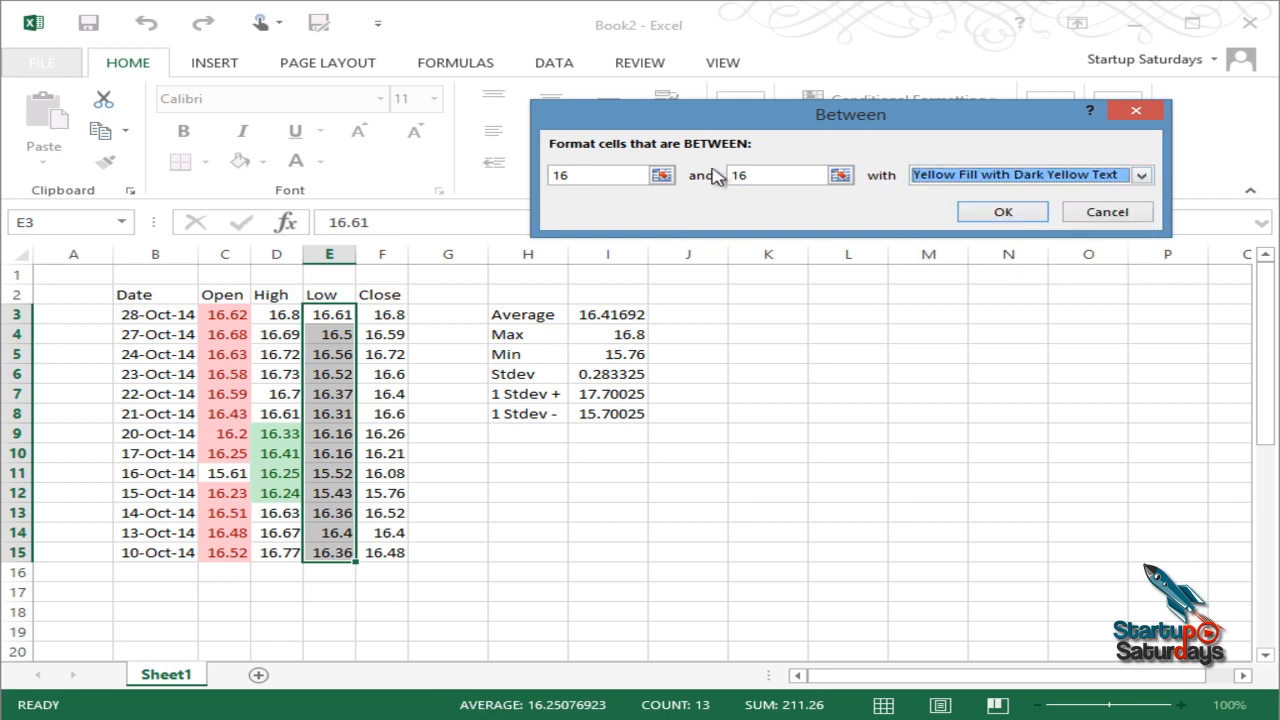
pyautogui.click(662, 175)
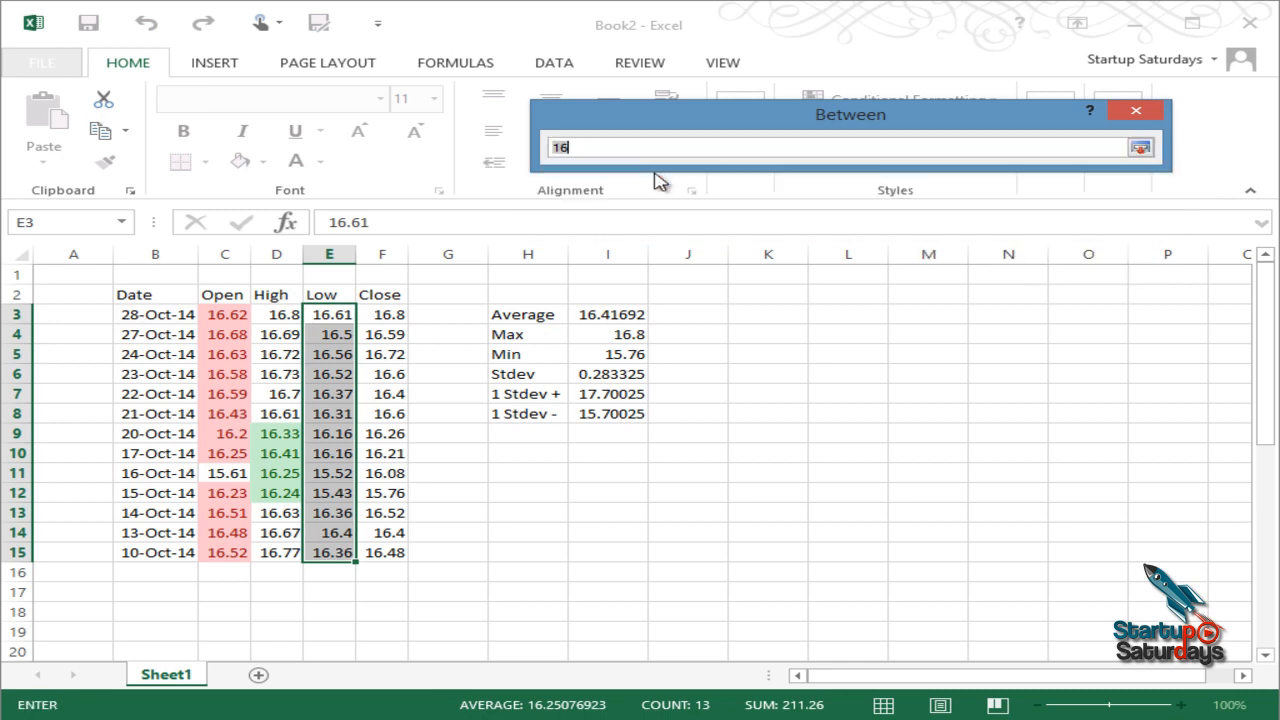
pyautogui.click(605, 334)
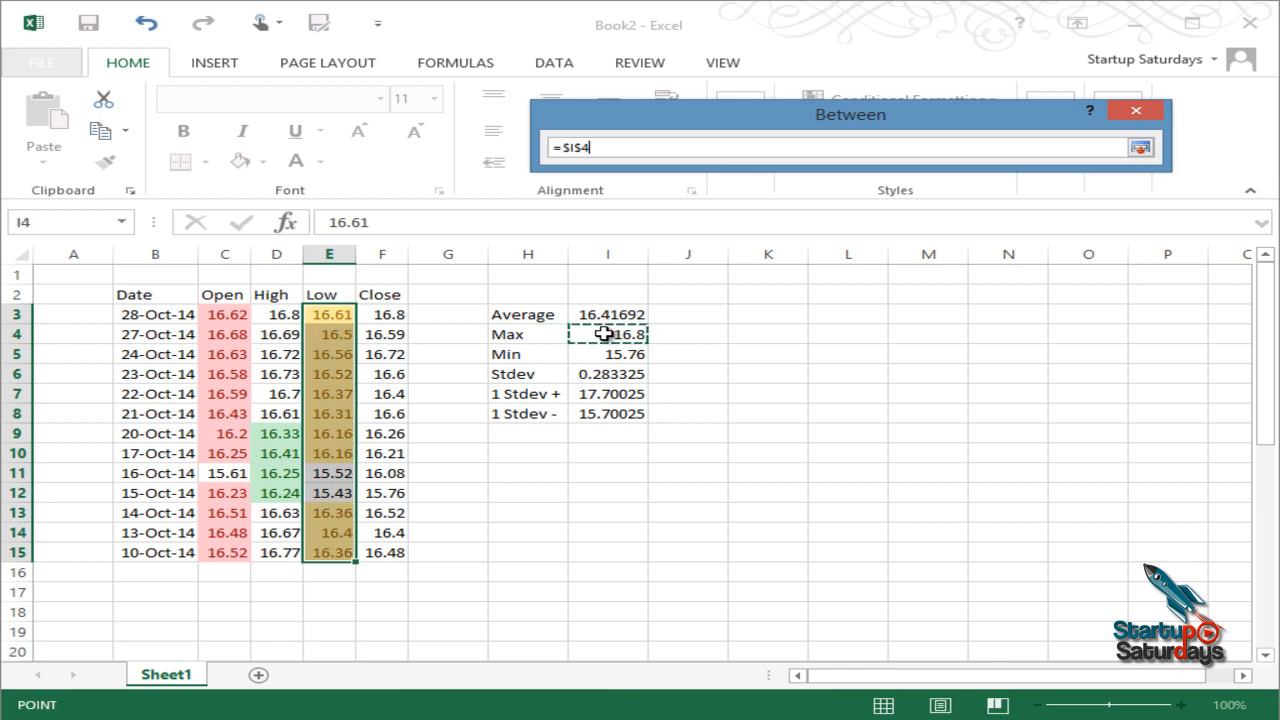
pyautogui.click(1140, 148)
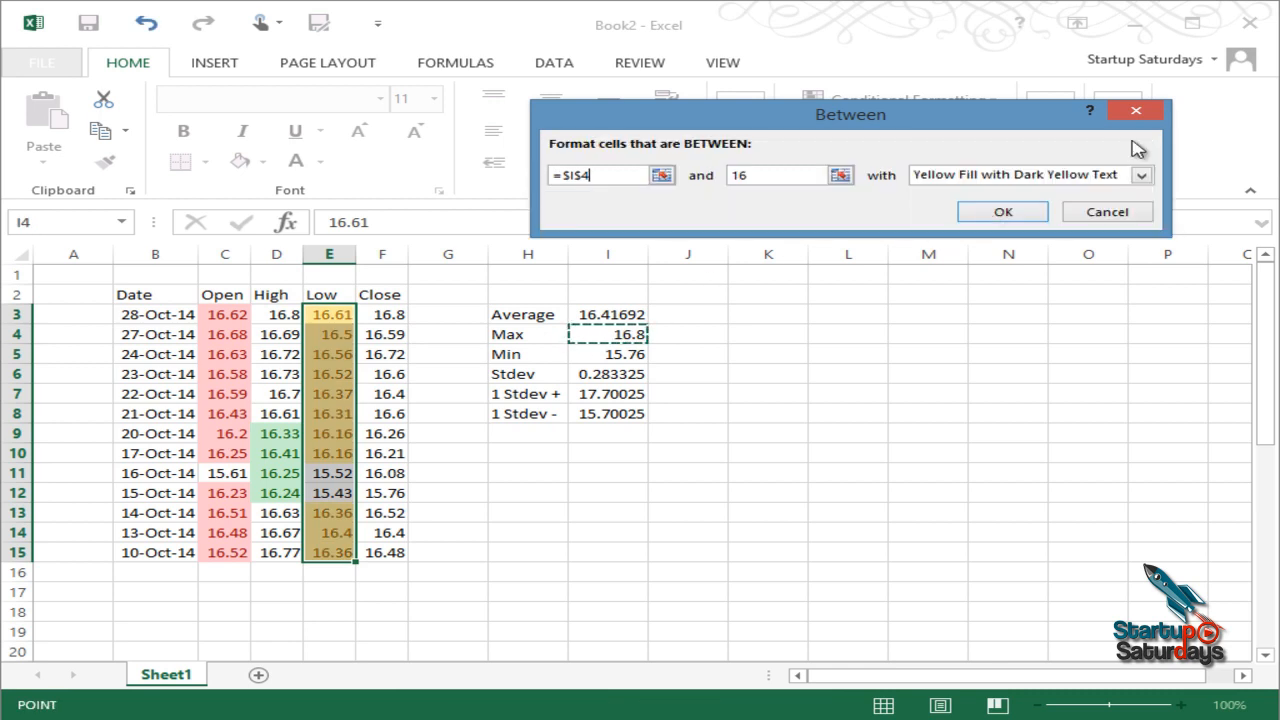
pyautogui.click(840, 175)
pyautogui.click(600, 354)
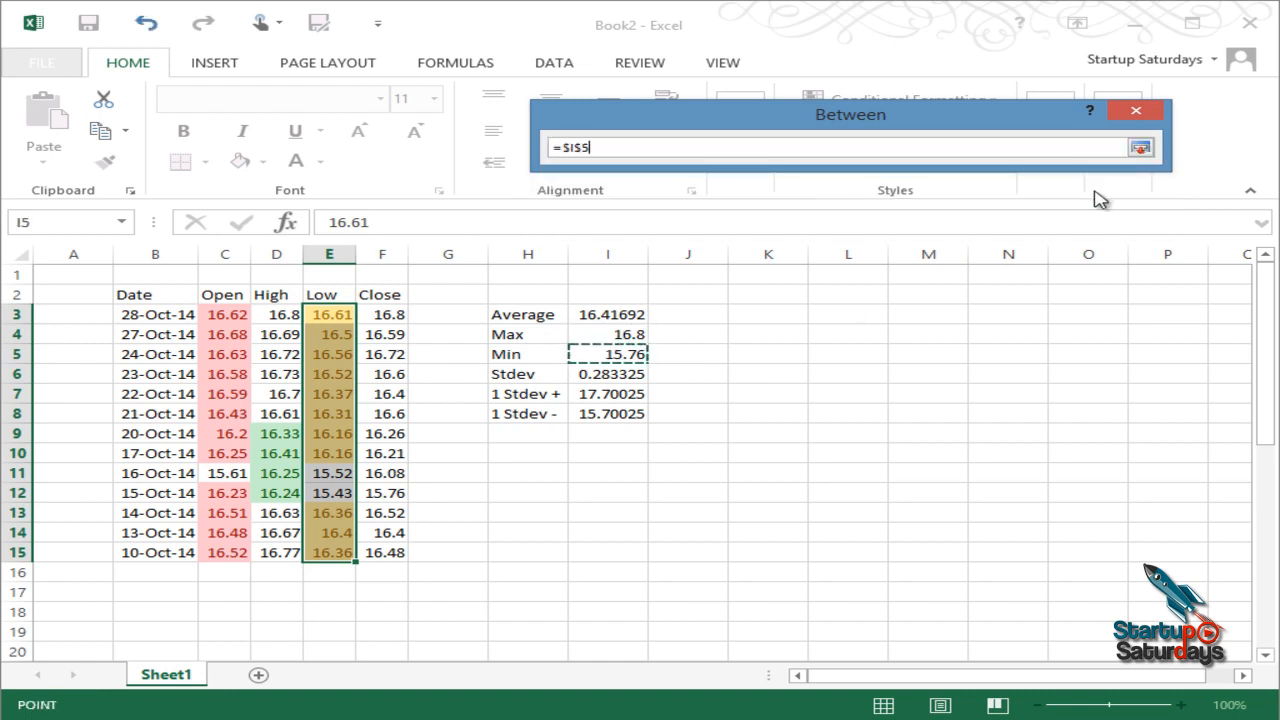
pyautogui.click(1141, 149)
# Step: Swap the bounds to I5 and I4, try applying, and dismiss the invalid formula error
pyautogui.click(628, 172)
pyautogui.click(661, 176)
pyautogui.click(607, 354)
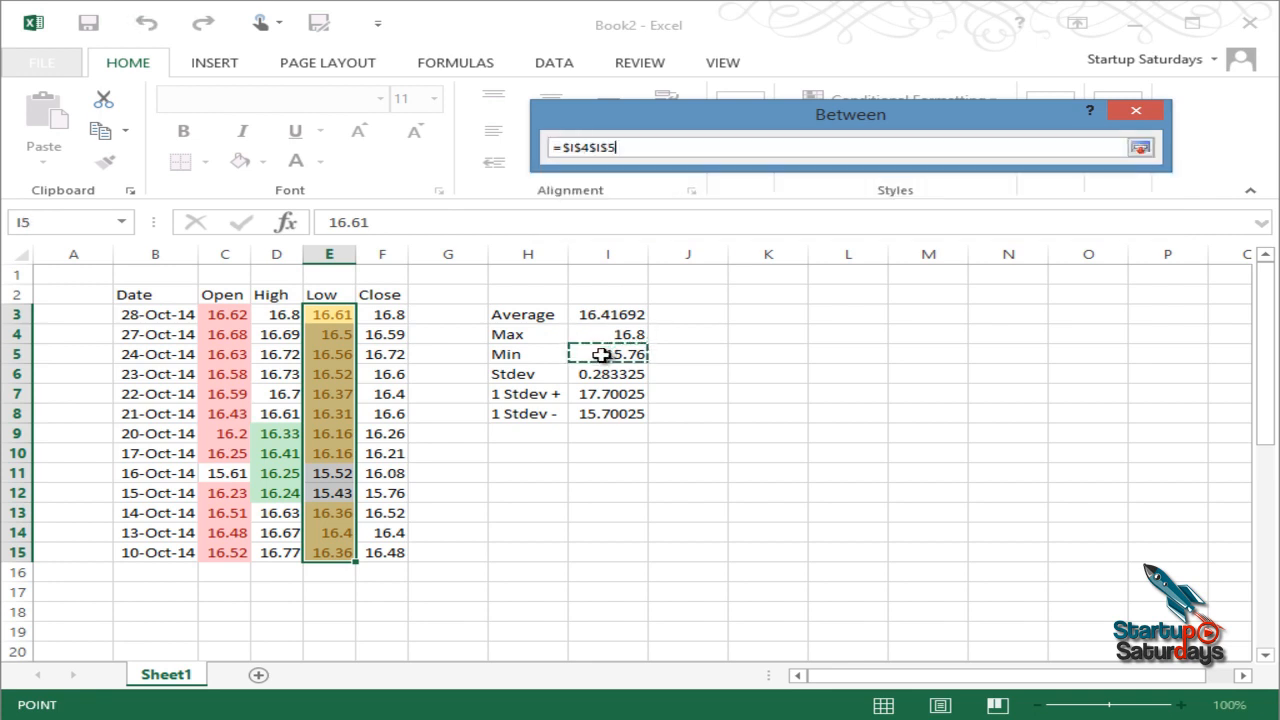
pyautogui.click(1140, 147)
pyautogui.click(780, 180)
pyautogui.moveTo(771, 180); pyautogui.dragTo(703, 198)
pyautogui.click(607, 326)
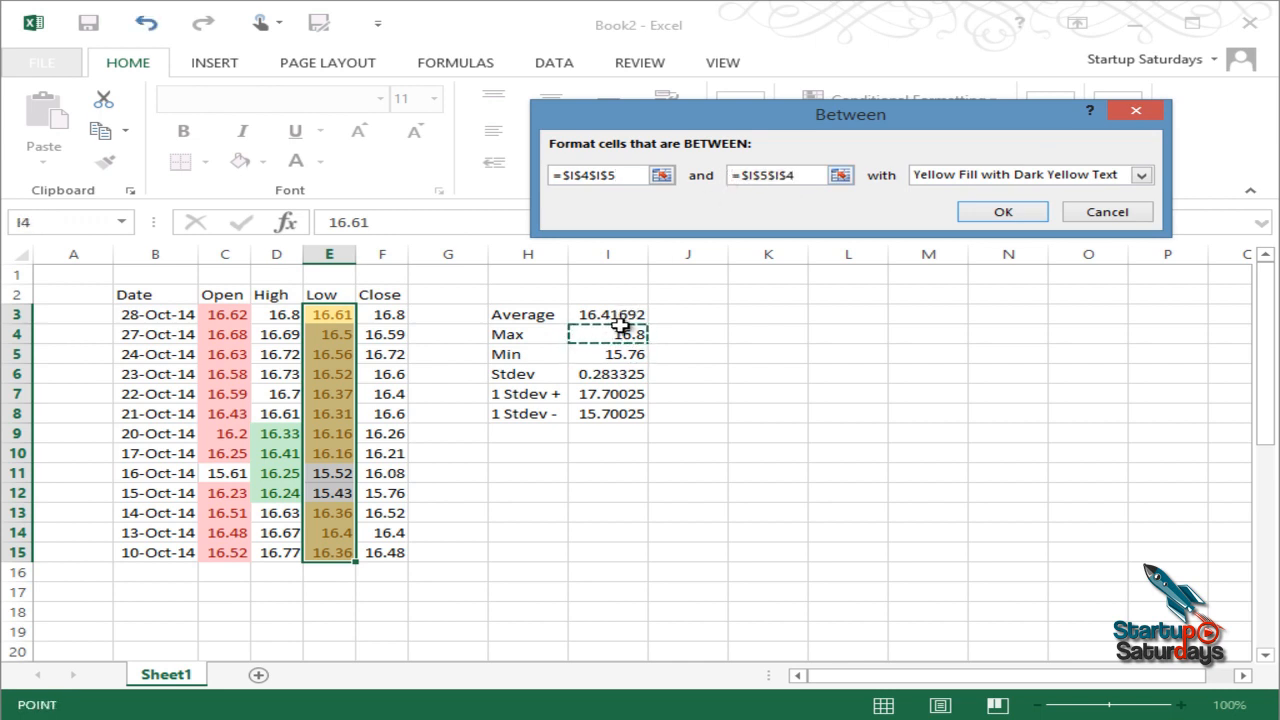
pyautogui.click(1001, 211)
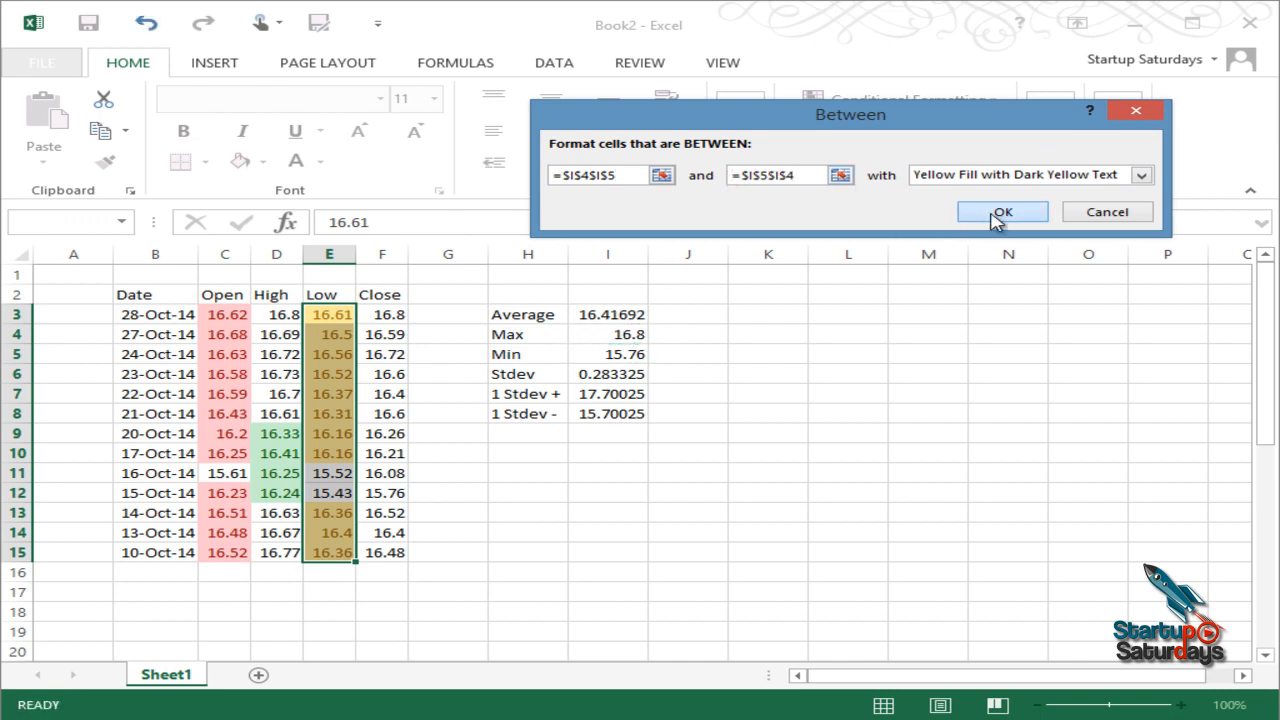
pyautogui.click(652, 422)
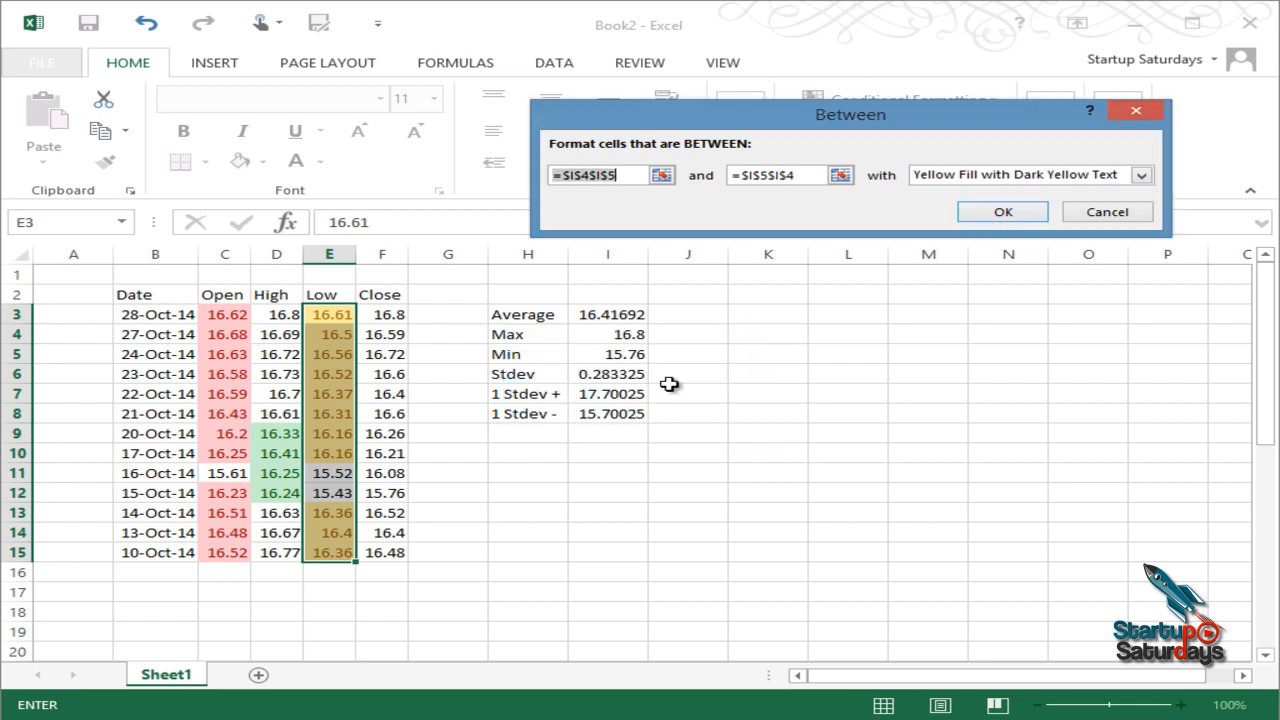
# Step: Set the bounds to =$I$5 and =$I$4 and apply the yellow Between rule
pyautogui.click(668, 176)
pyautogui.click(607, 358)
pyautogui.click(1140, 147)
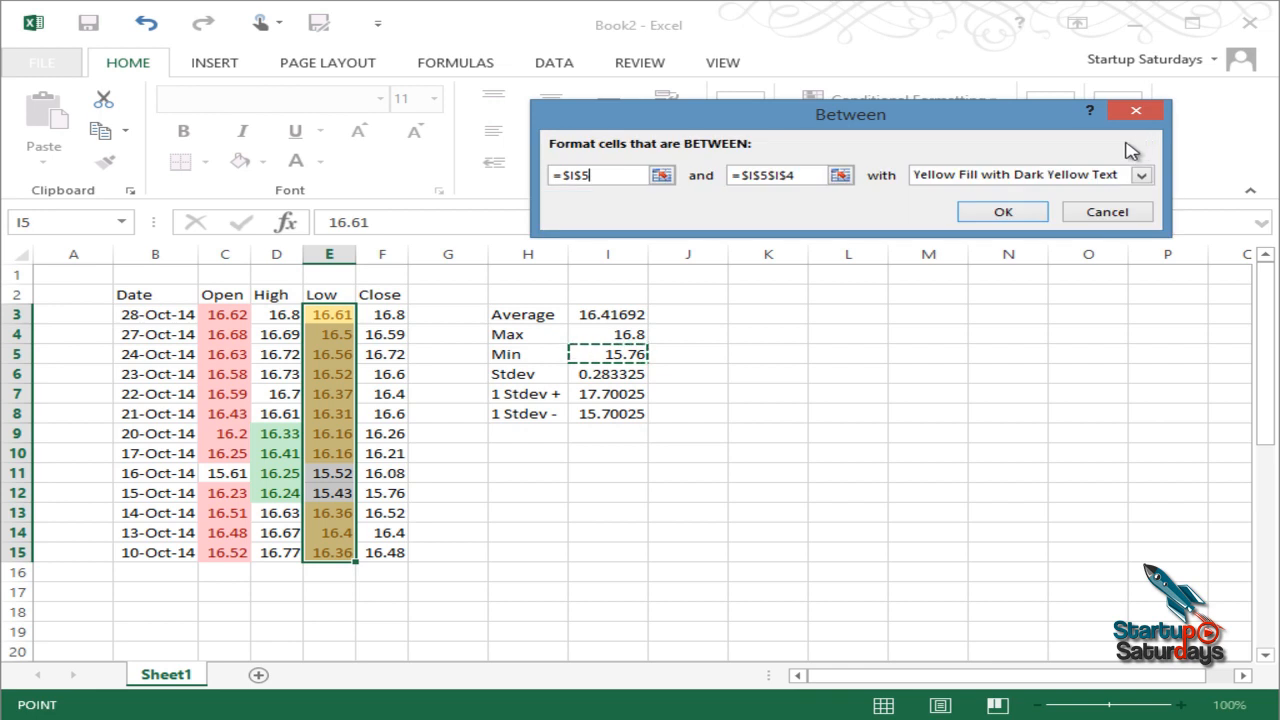
pyautogui.click(841, 176)
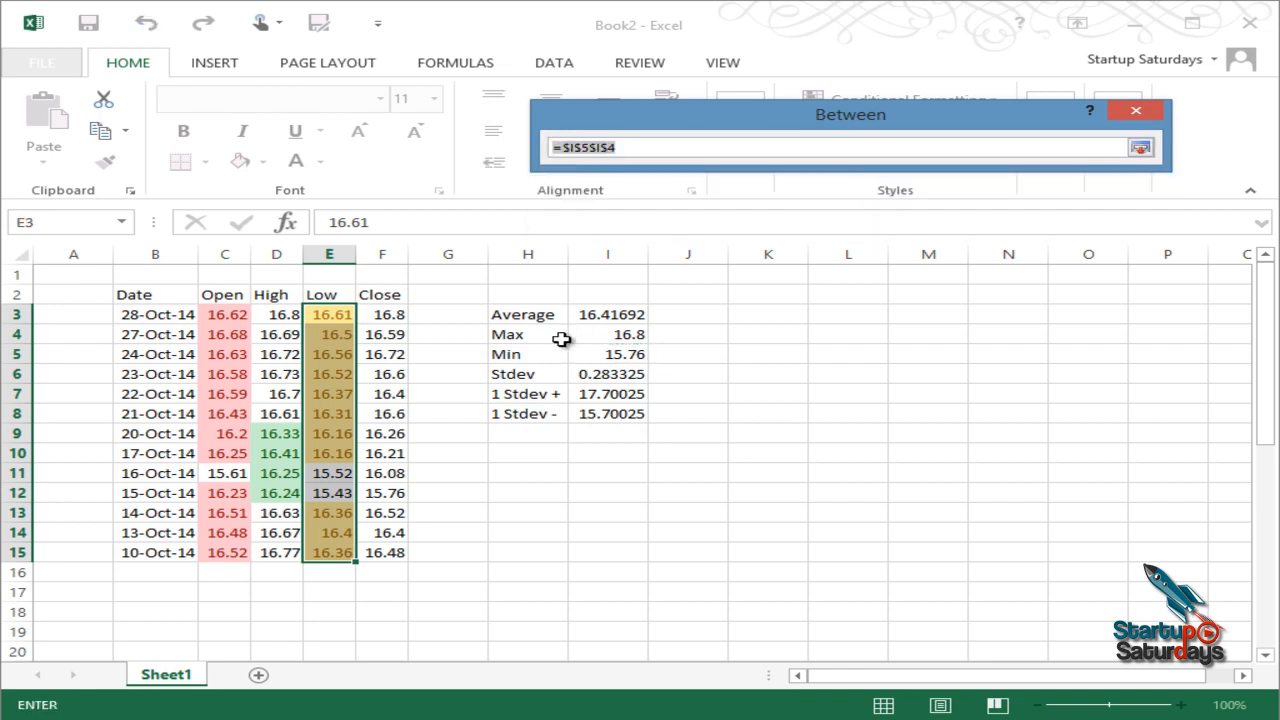
pyautogui.click(601, 338)
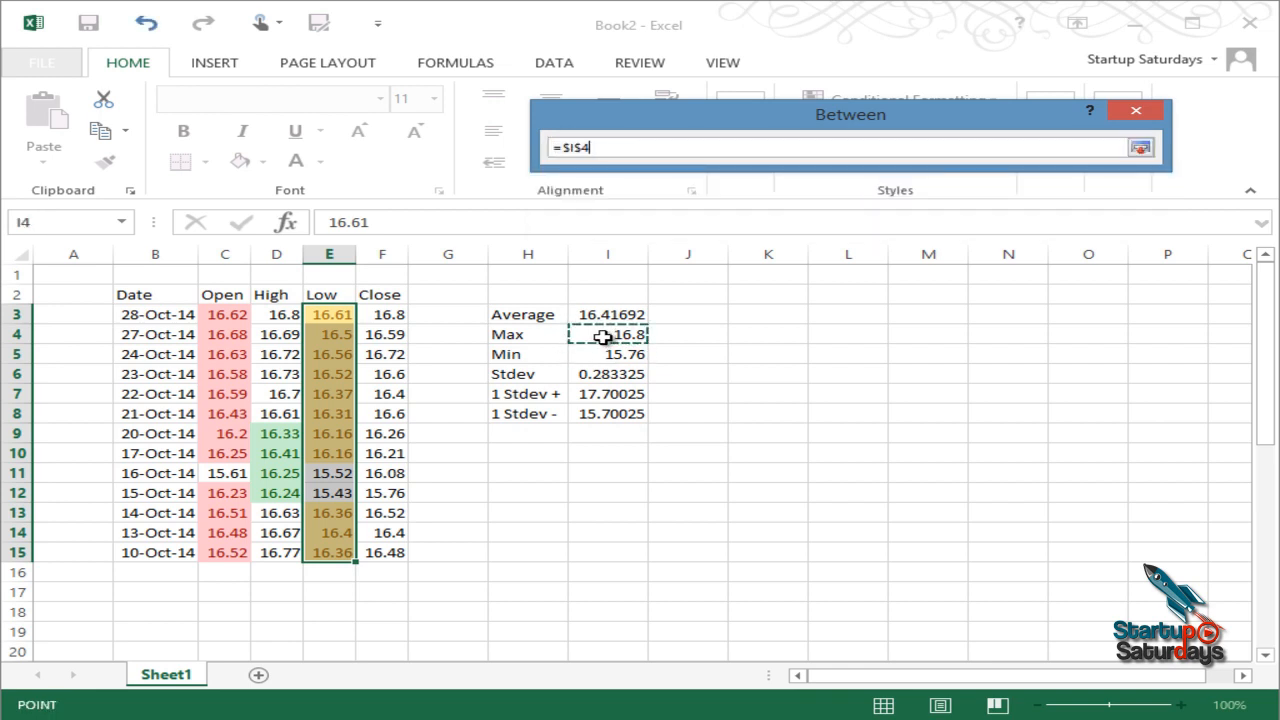
pyautogui.click(1140, 147)
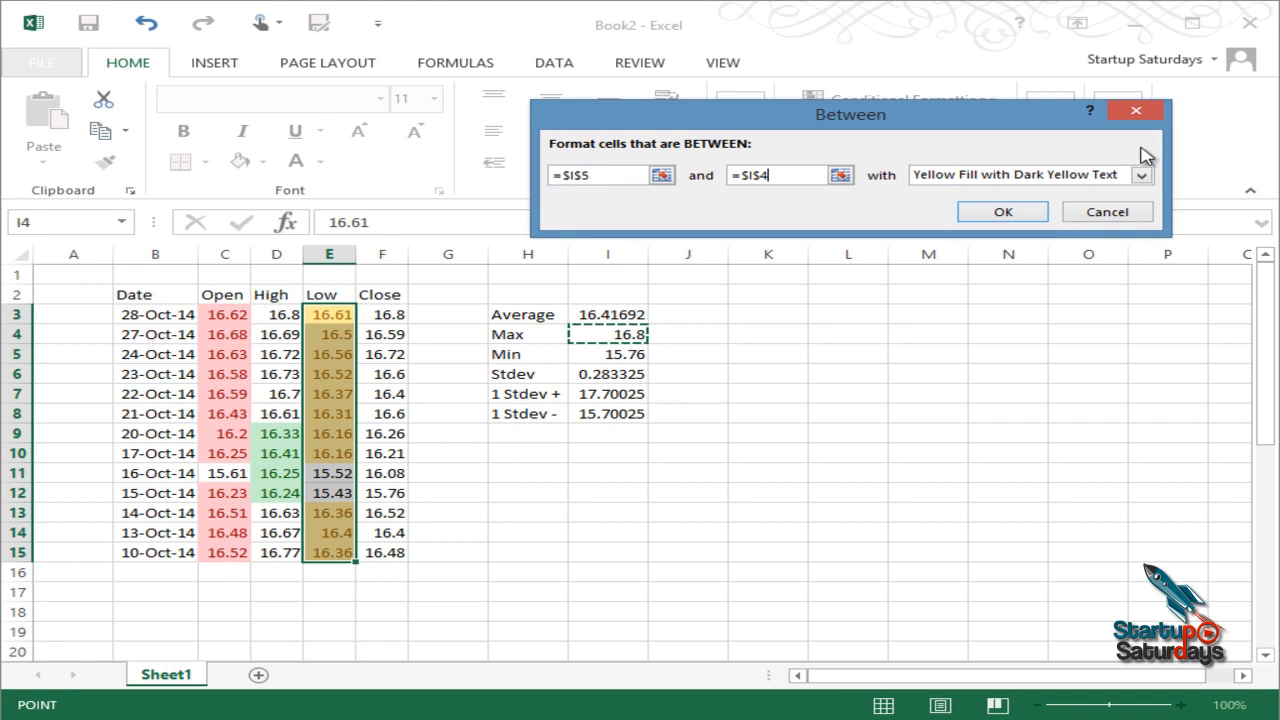
pyautogui.click(1012, 214)
pyautogui.click(428, 373)
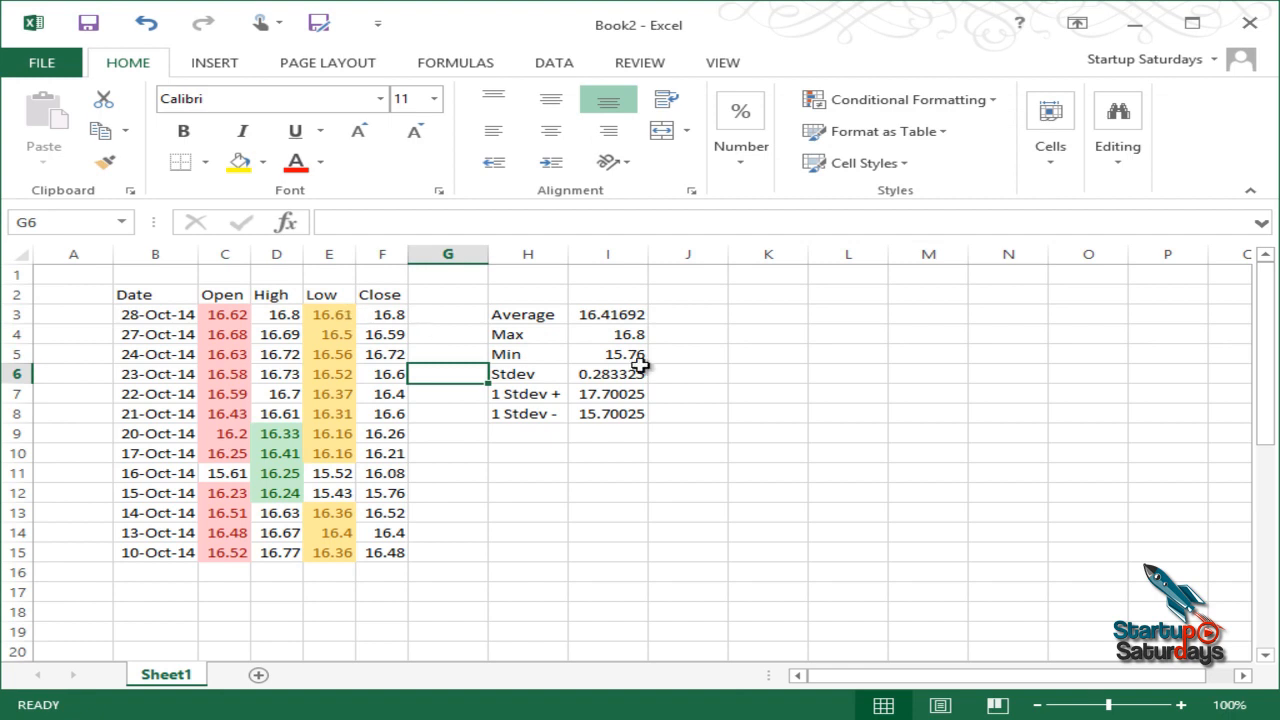
# Step: Move the Max formula's range in I4 from the Close column to the Low column
pyautogui.click(623, 334)
pyautogui.click(457, 225)
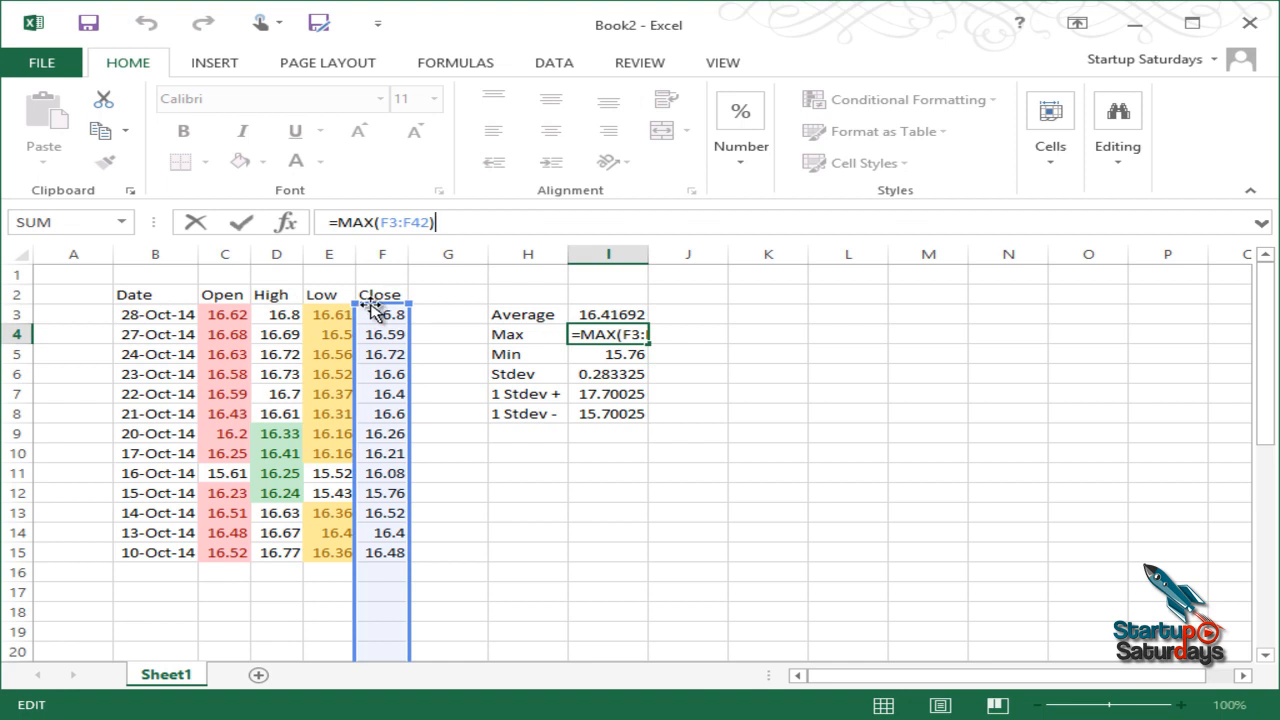
pyautogui.moveTo(378, 310); pyautogui.dragTo(337, 314)
pyautogui.press('Return')
# Step: Move the Min formula's range in I5 to the Low column, giving 15.43
pyautogui.click(547, 218)
pyautogui.moveTo(400, 300); pyautogui.dragTo(334, 320)
pyautogui.press('Return')
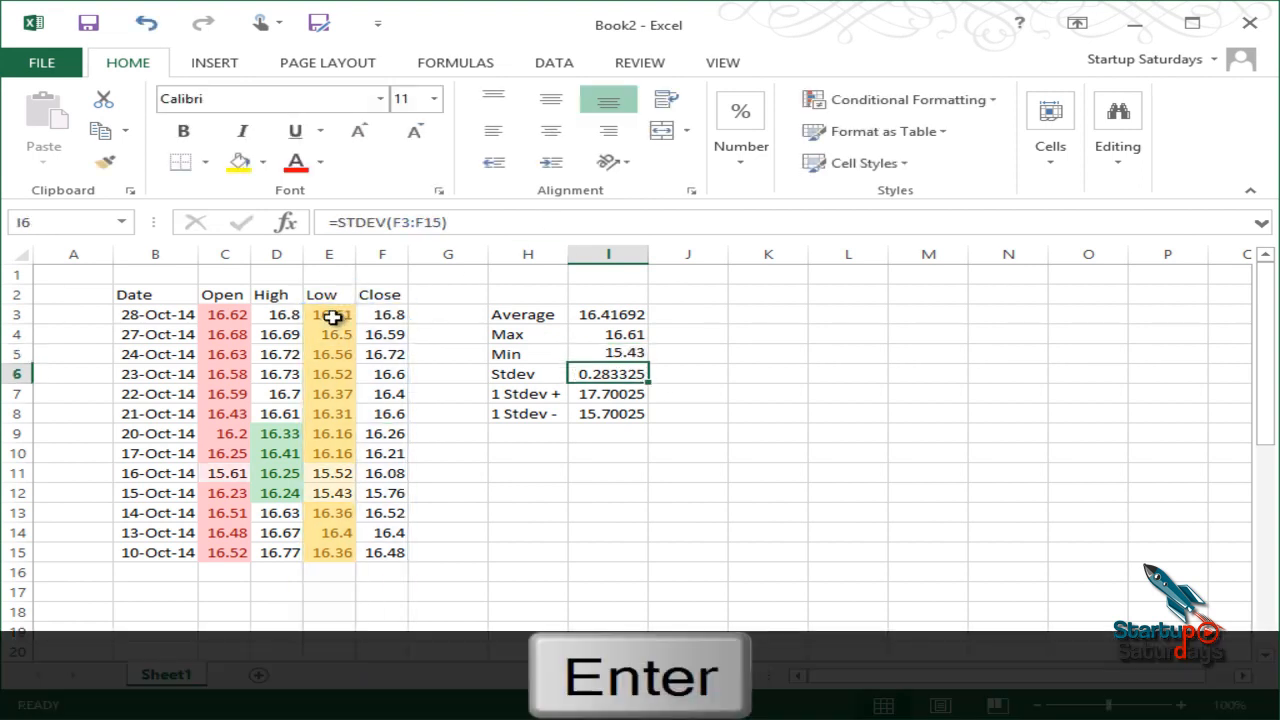
pyautogui.click(600, 350)
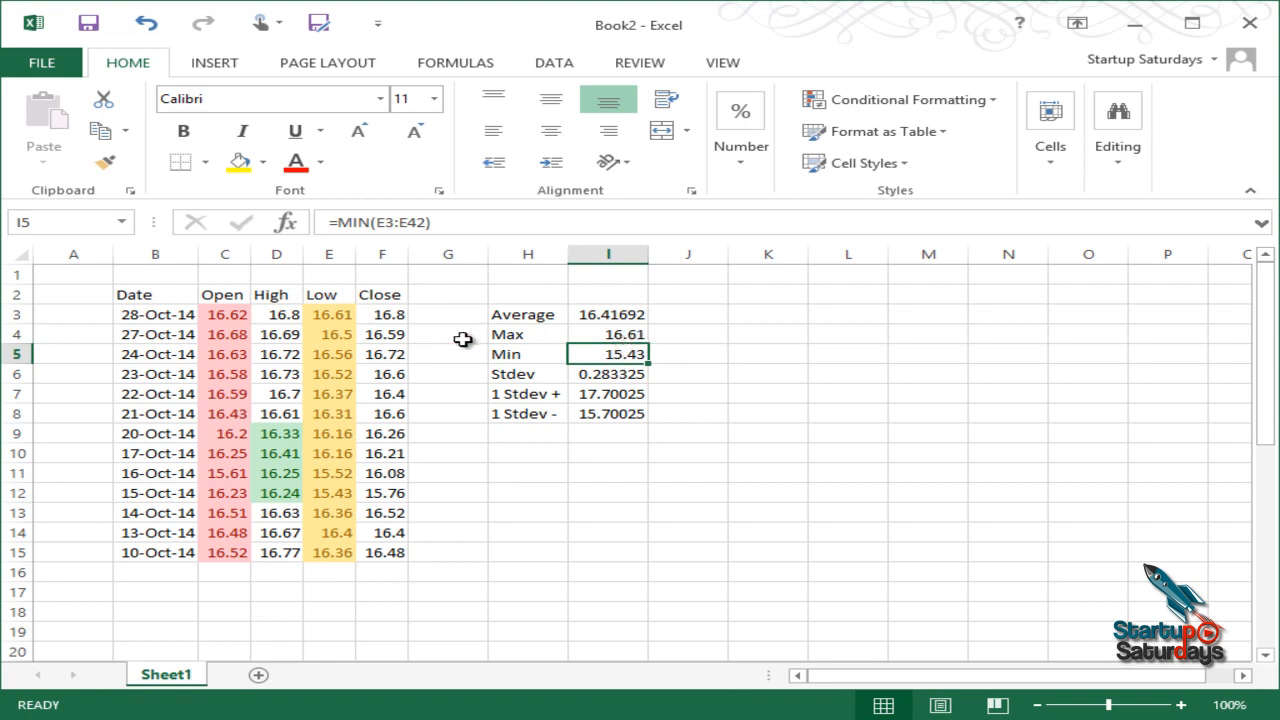
pyautogui.click(606, 333)
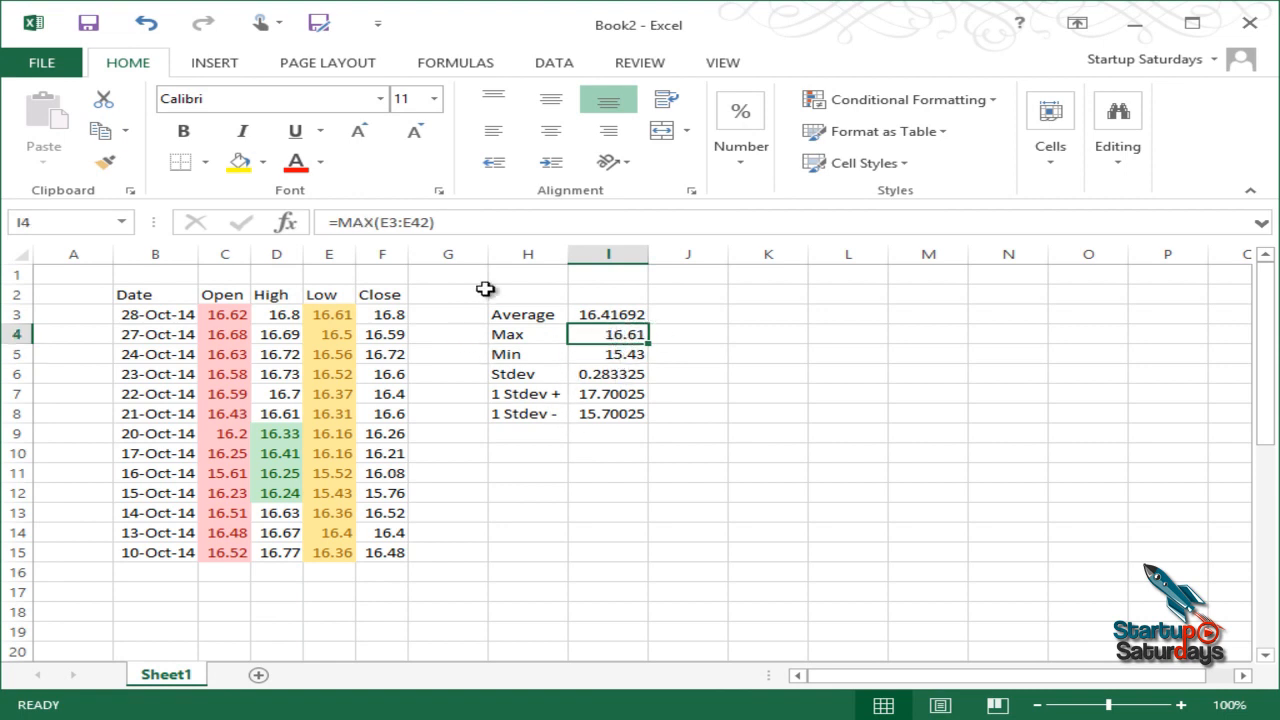
# Step: Limit the Max formula in I4 to =MAX(E3:E15)
pyautogui.click(484, 220)
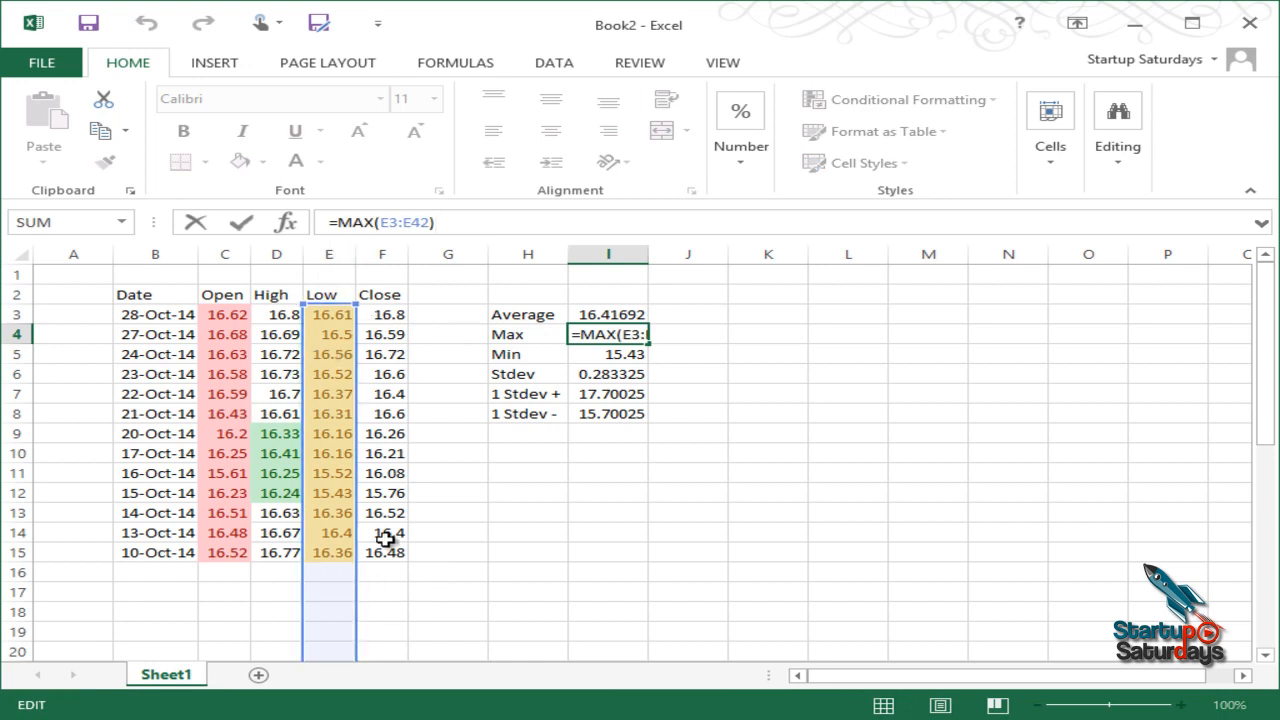
pyautogui.middleClick(330, 410)
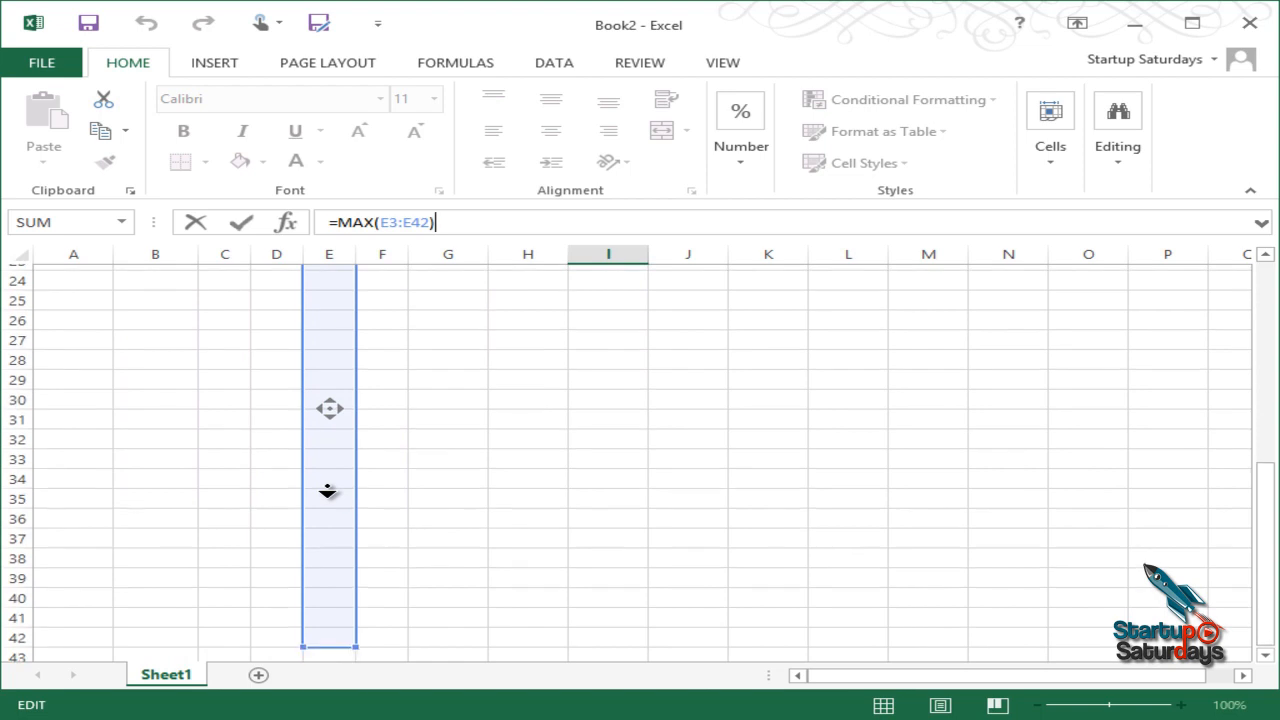
pyautogui.middleClick(329, 492)
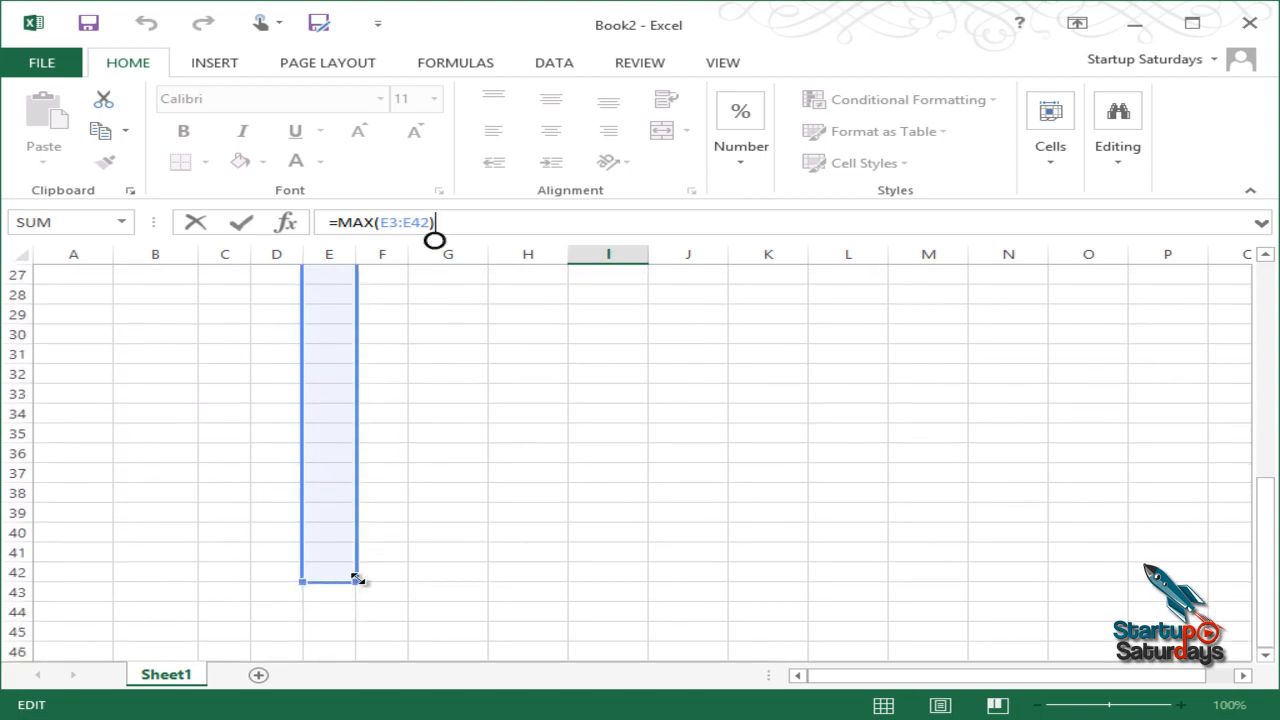
pyautogui.moveTo(361, 538); pyautogui.dragTo(332, 476)
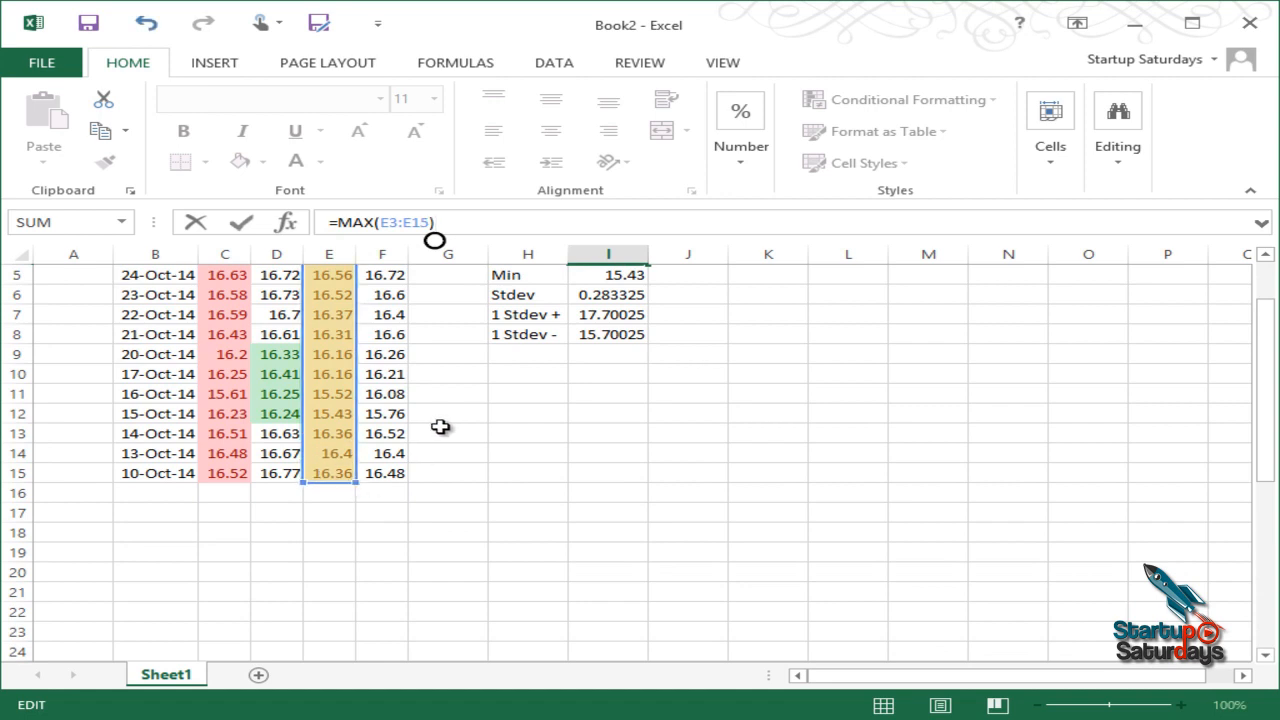
pyautogui.middleClick(436, 322)
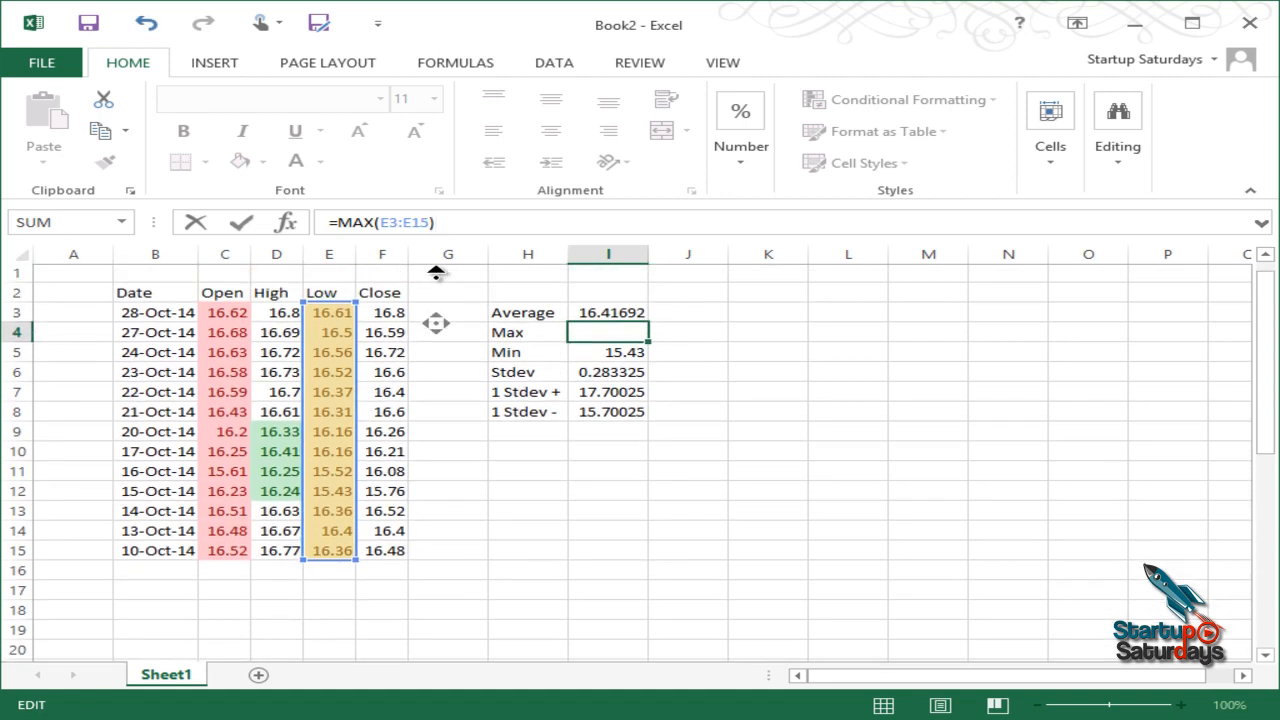
pyautogui.click(435, 276)
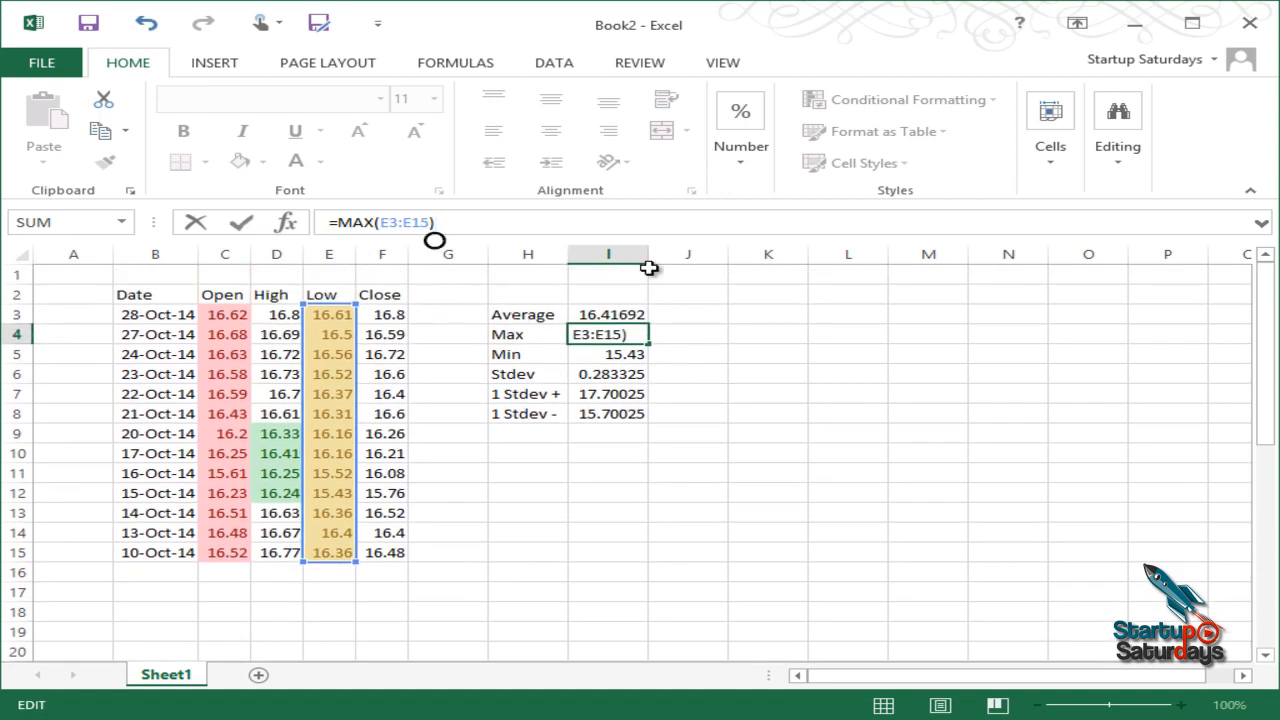
pyautogui.press('Return')
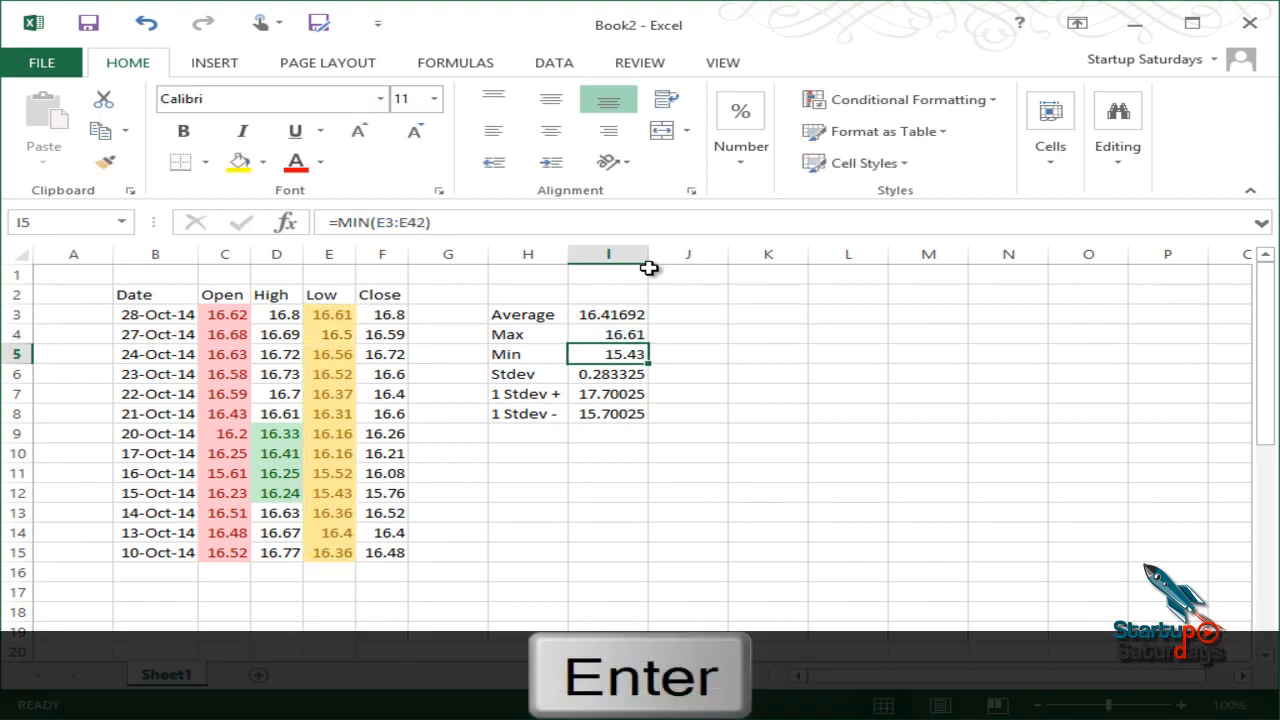
# Step: Limit the Min formula in I5 to =MIN(E3:E15) and check both results
pyautogui.click(479, 216)
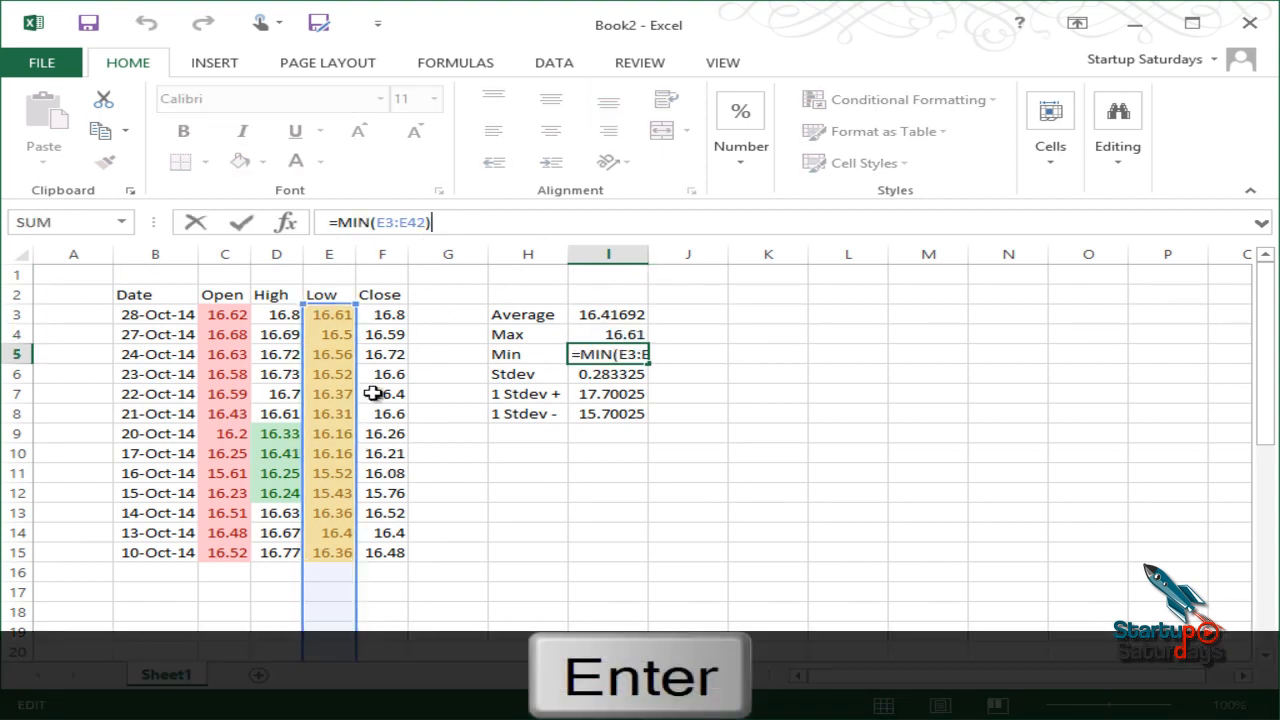
pyautogui.scroll(-10, 343, 508)
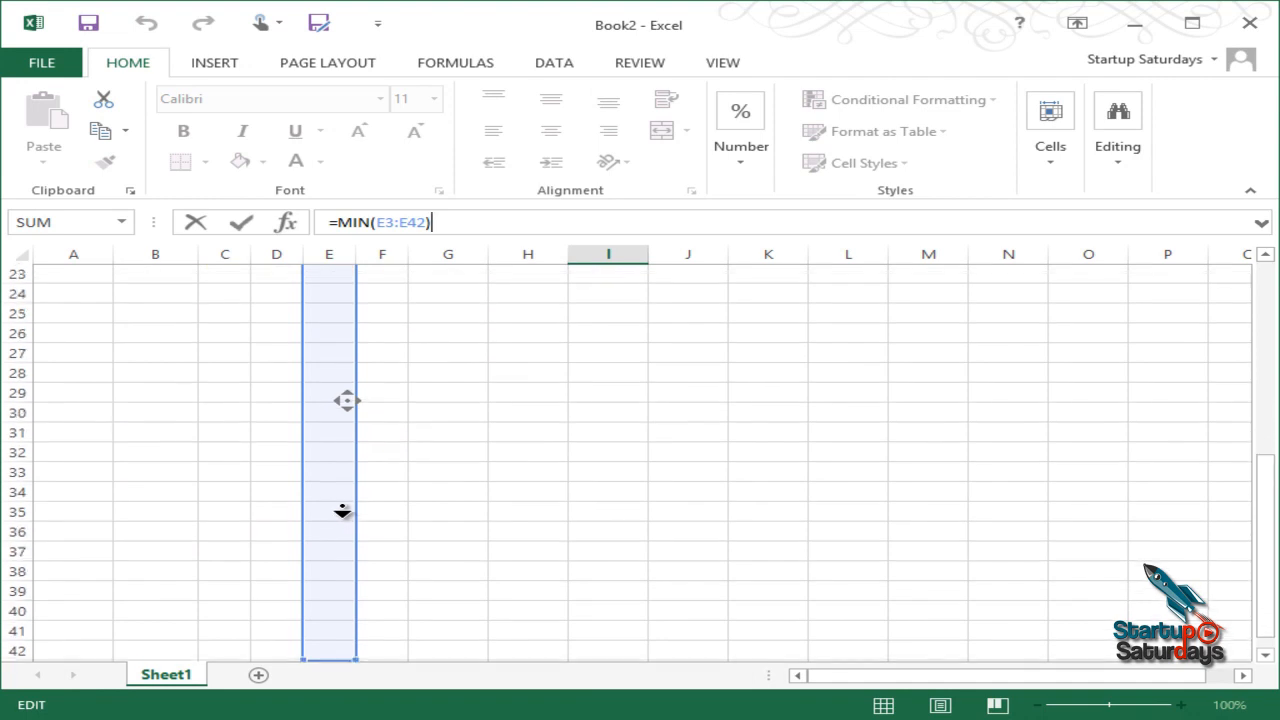
pyautogui.moveTo(356, 521); pyautogui.dragTo(346, 562)
pyautogui.press('Return')
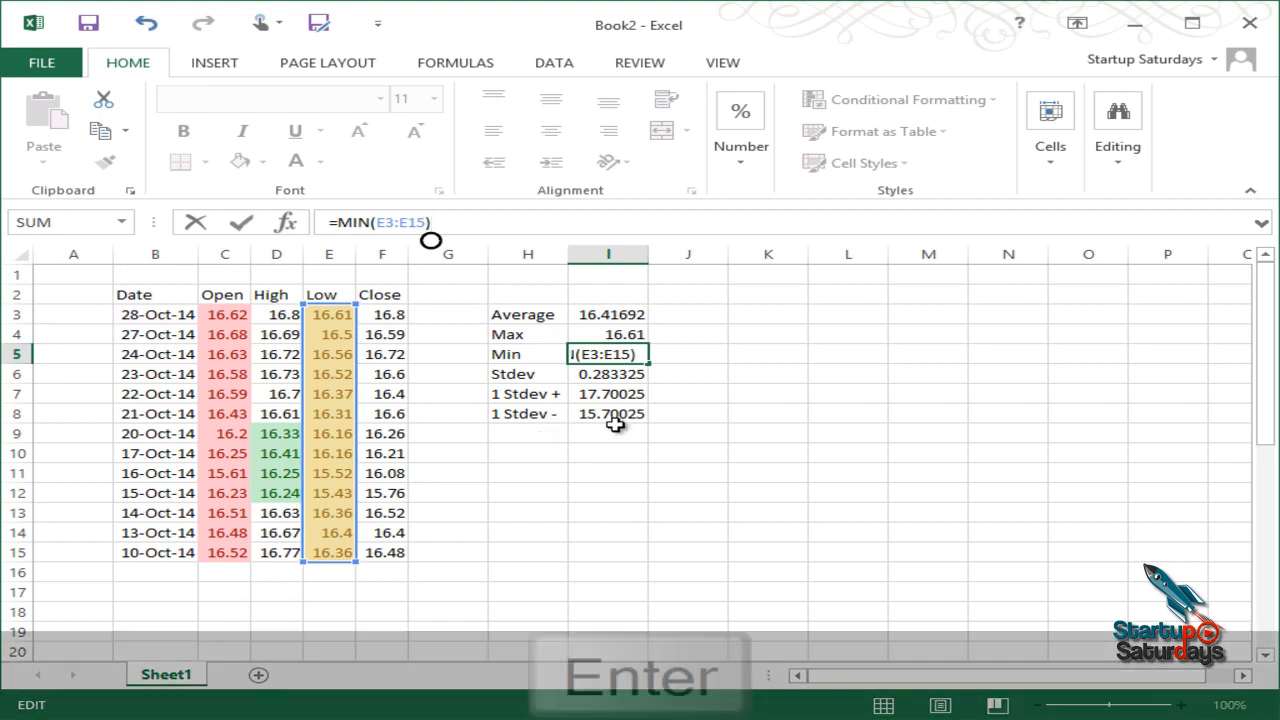
pyautogui.click(640, 352)
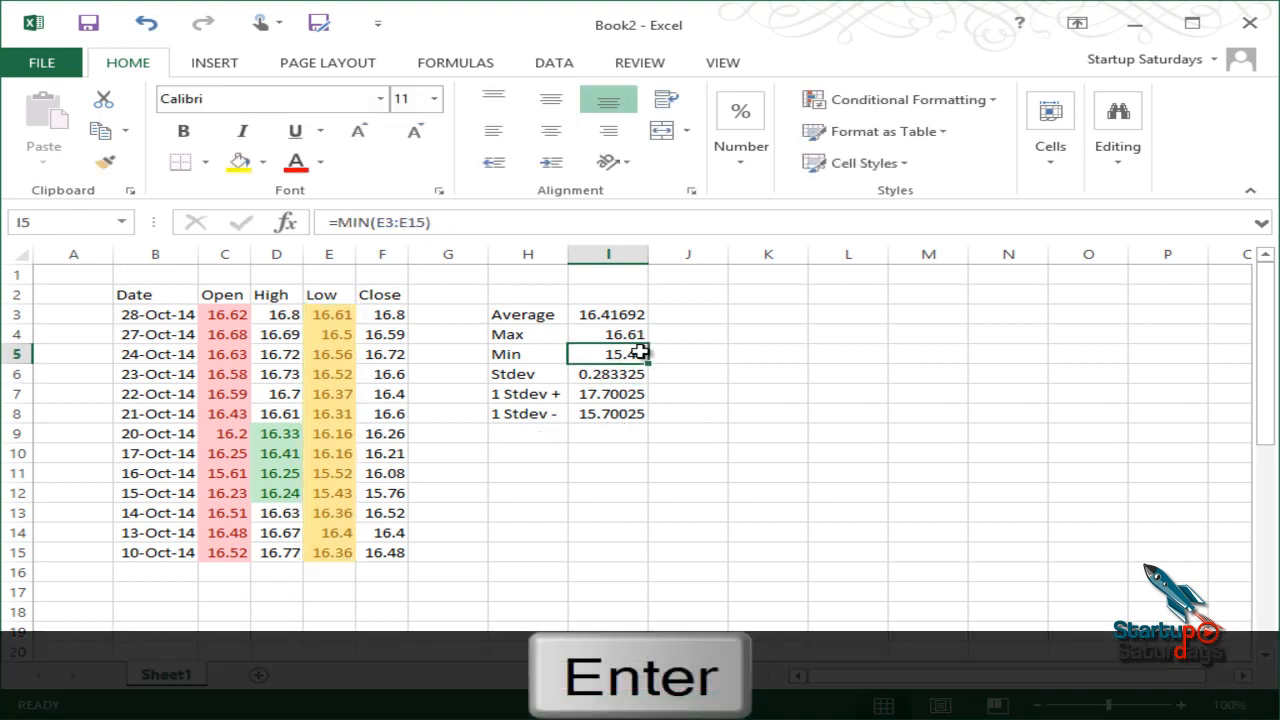
pyautogui.click(633, 337)
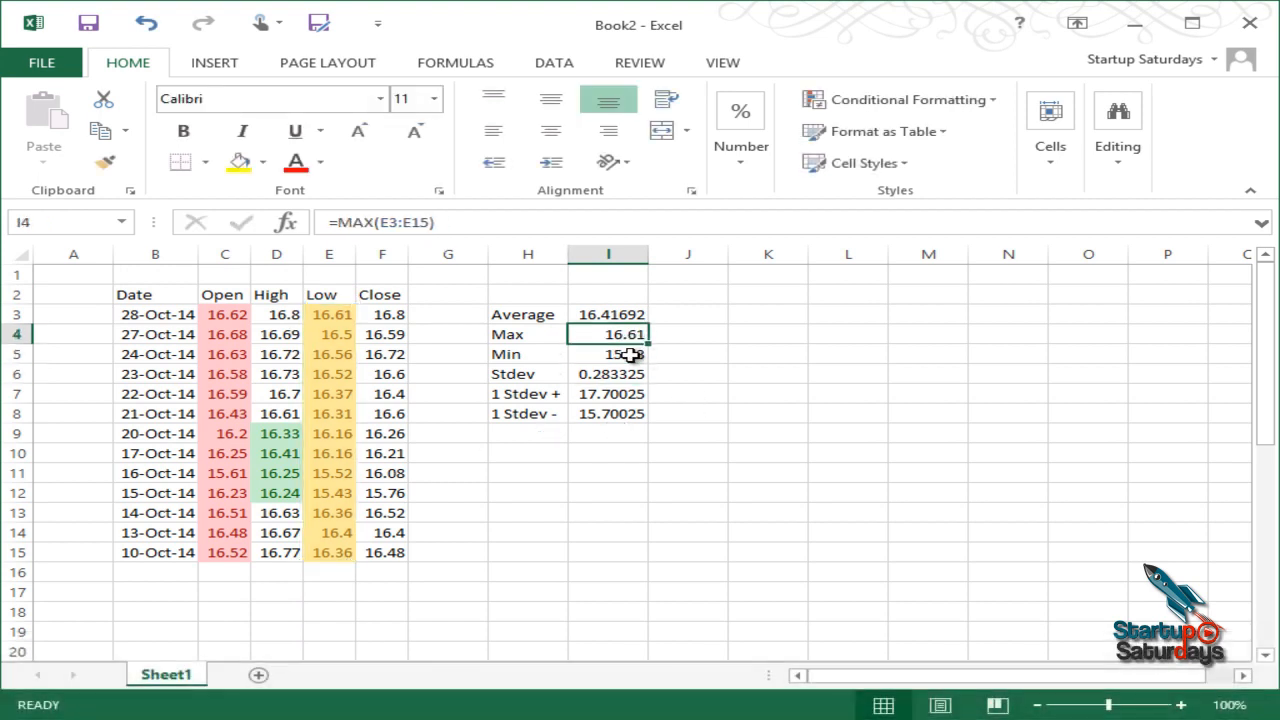
pyautogui.click(630, 355)
pyautogui.click(722, 372)
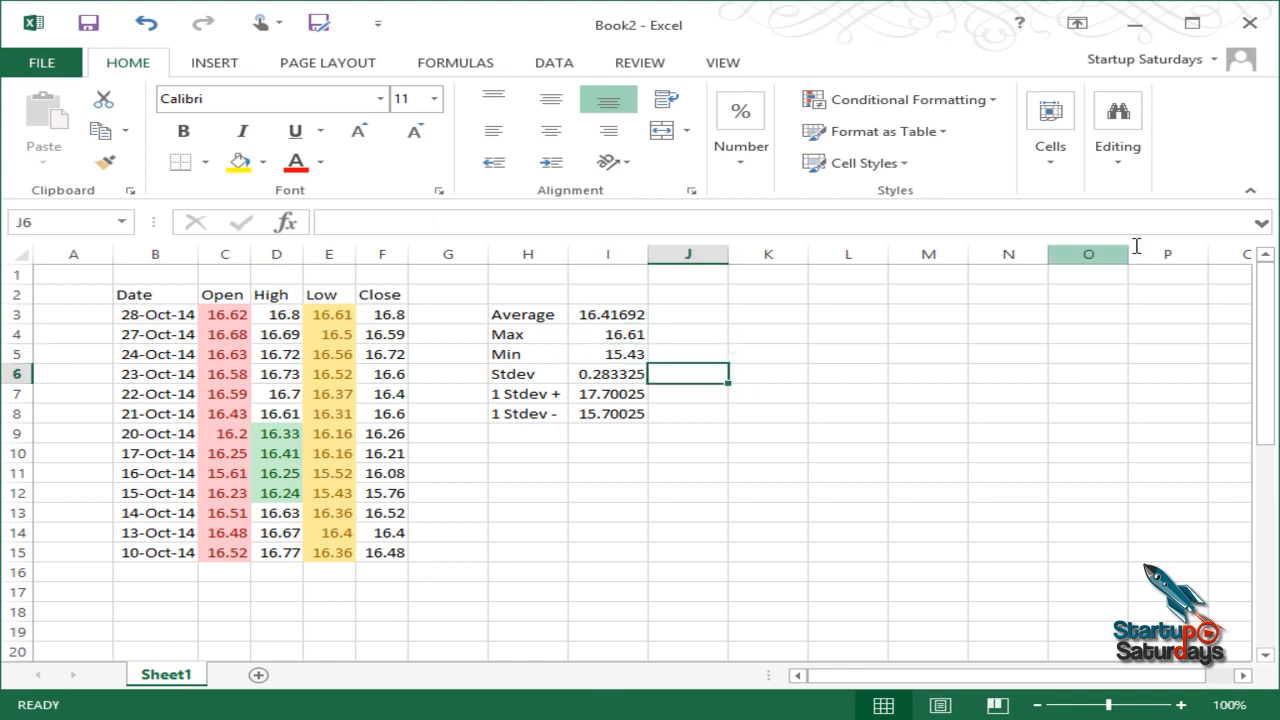
# Step: Add a light red Equal To rule on Close prices F3:F15 comparing against $I$4
pyautogui.moveTo(387, 314); pyautogui.dragTo(378, 556)
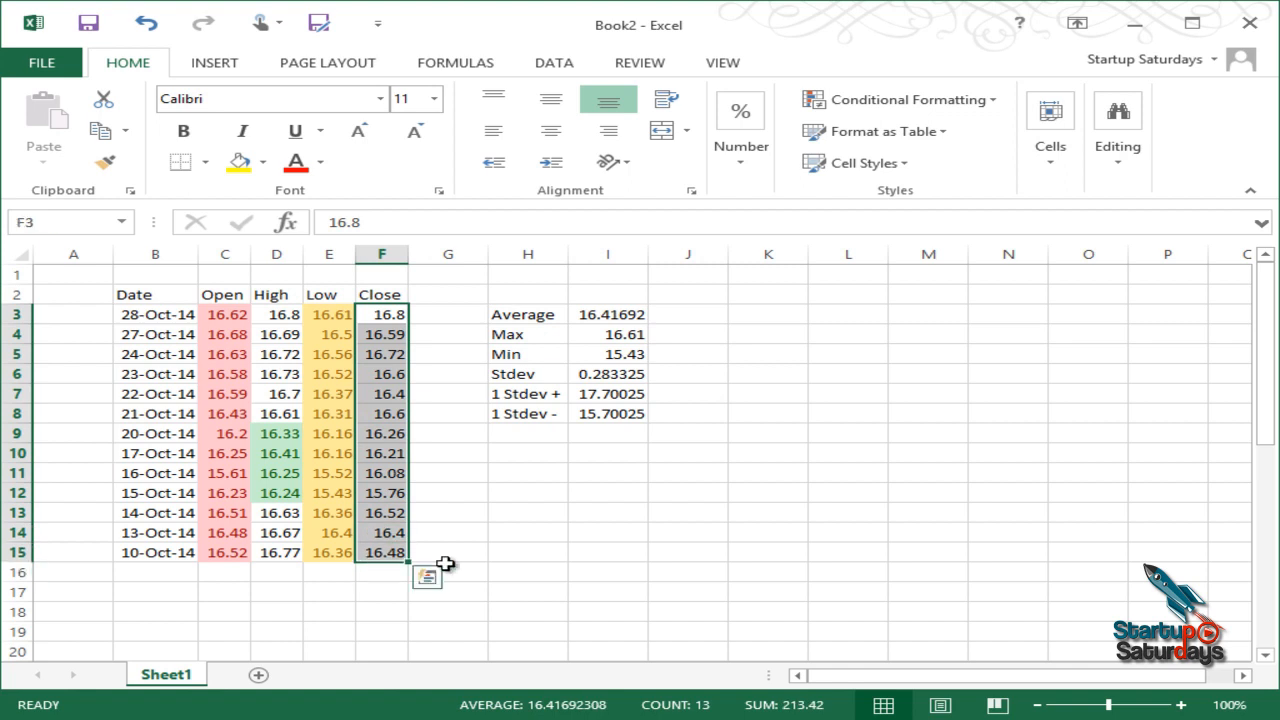
pyautogui.click(941, 110)
pyautogui.moveTo(968, 138)
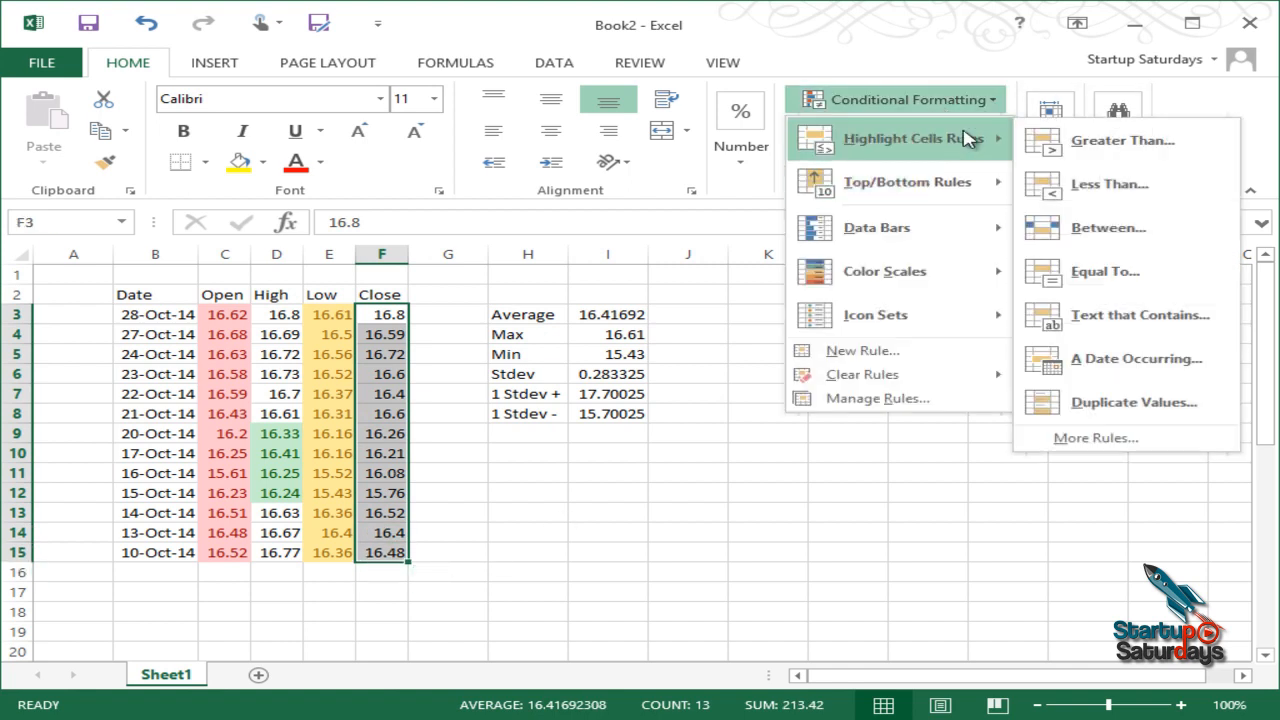
pyautogui.click(1135, 283)
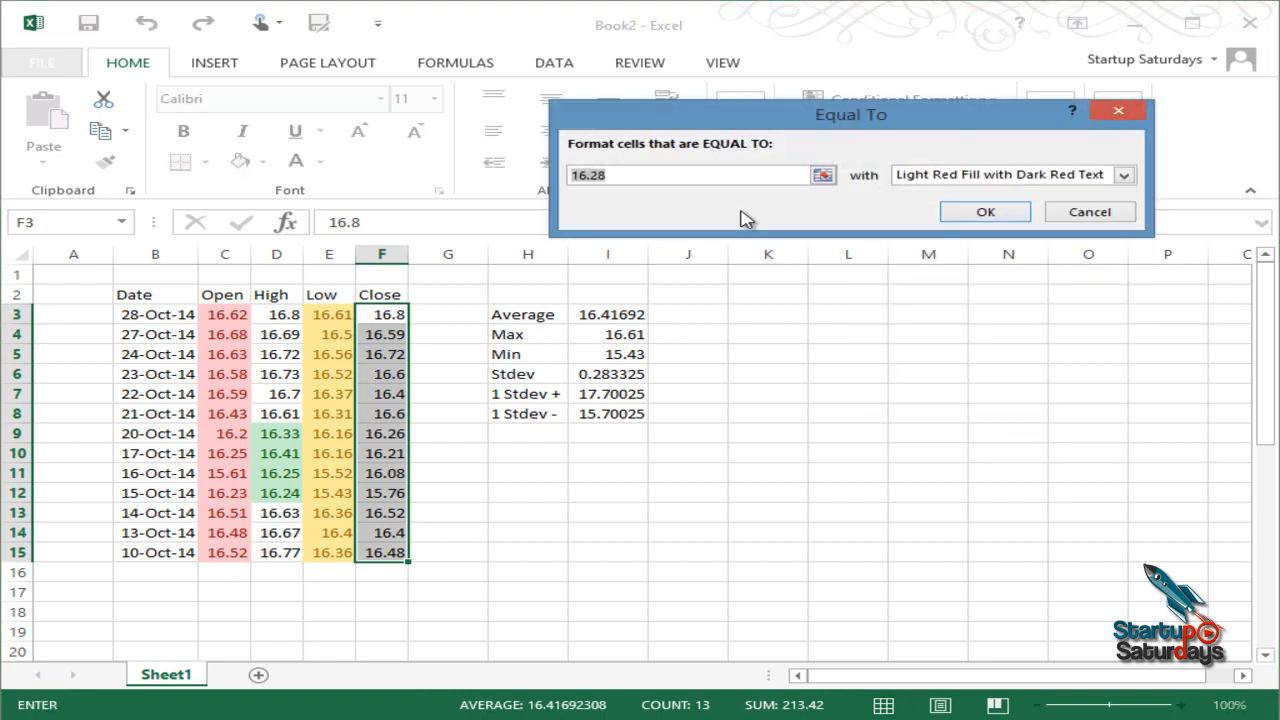
pyautogui.click(822, 176)
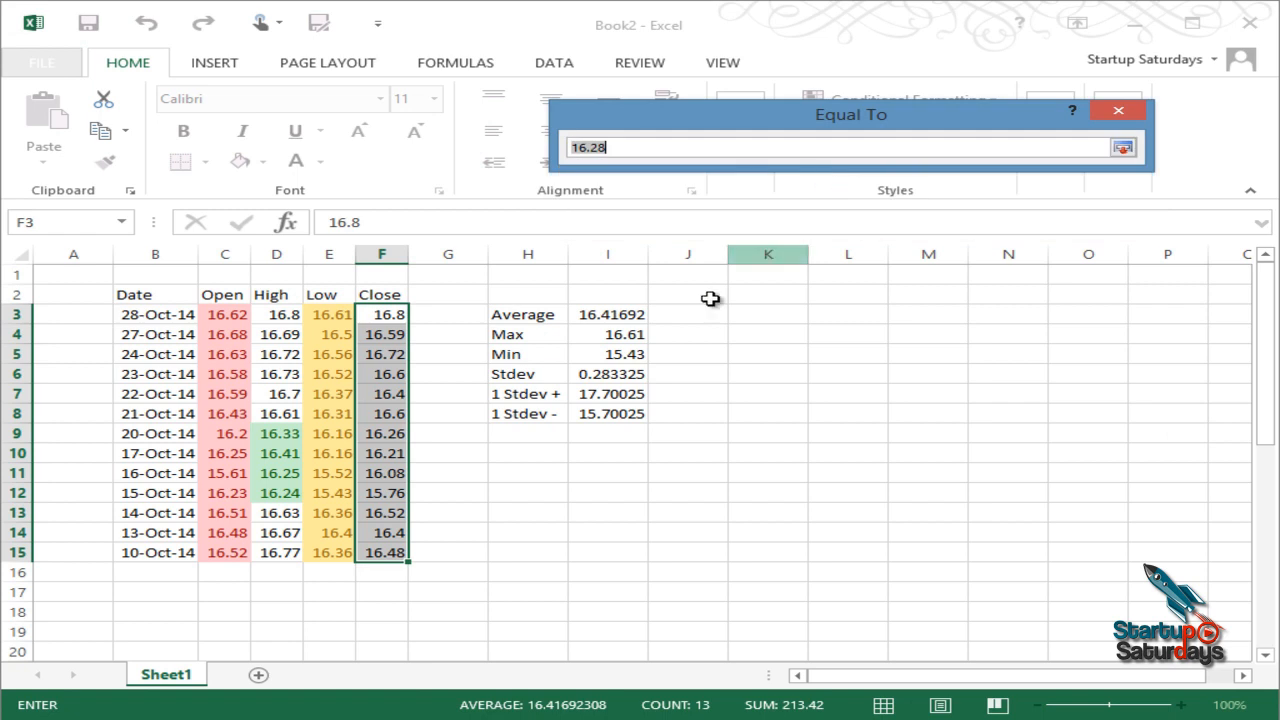
pyautogui.click(607, 335)
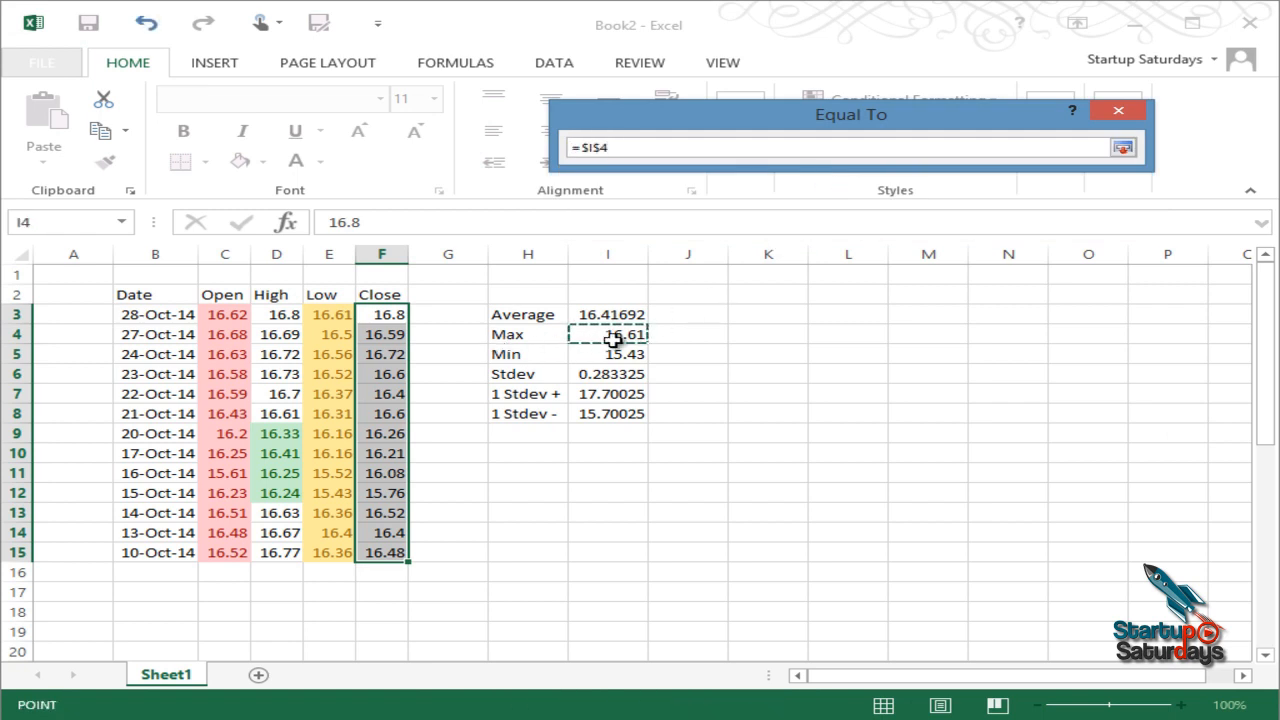
pyautogui.click(1122, 147)
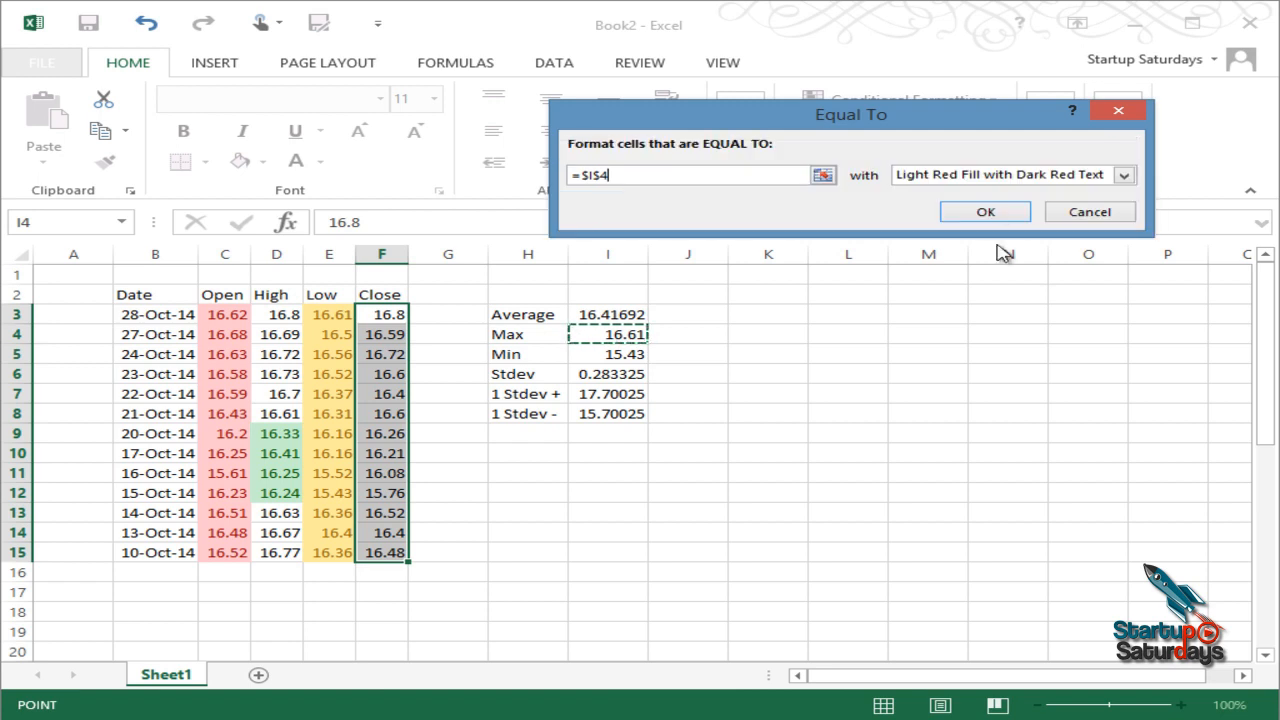
pyautogui.click(987, 213)
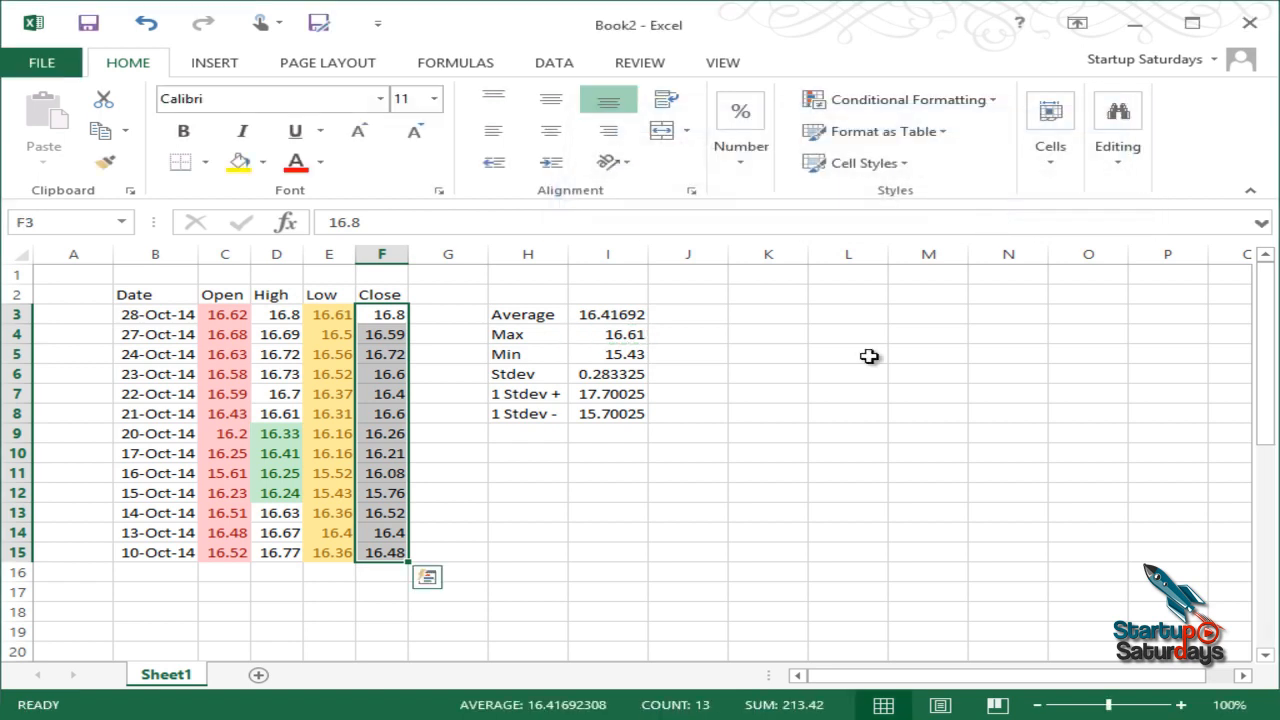
pyautogui.click(690, 412)
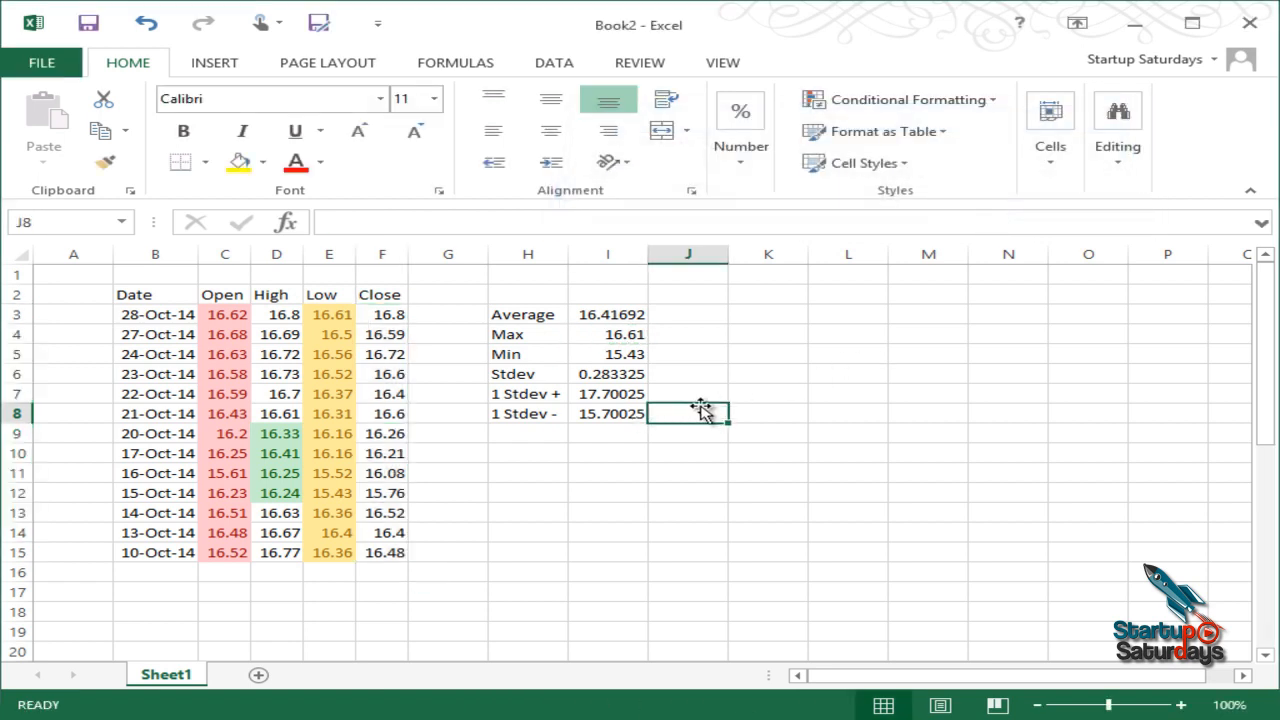
pyautogui.click(622, 358)
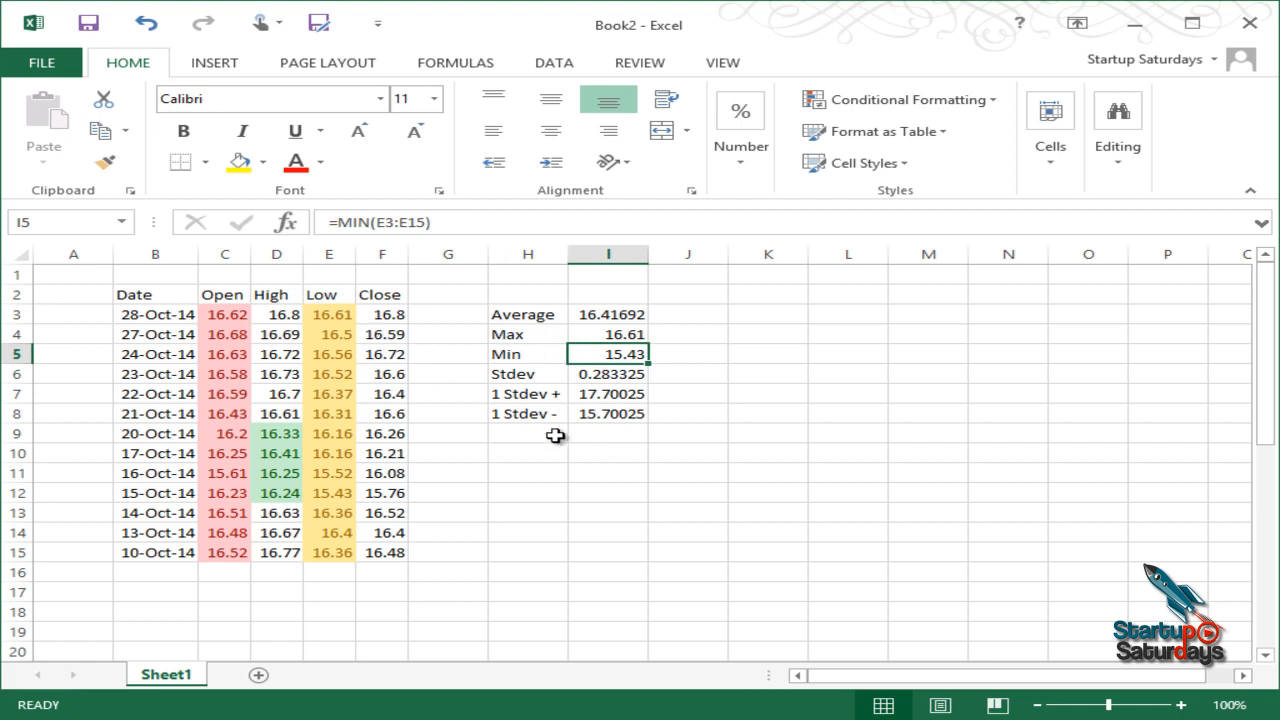
pyautogui.moveTo(382, 315); pyautogui.dragTo(390, 552)
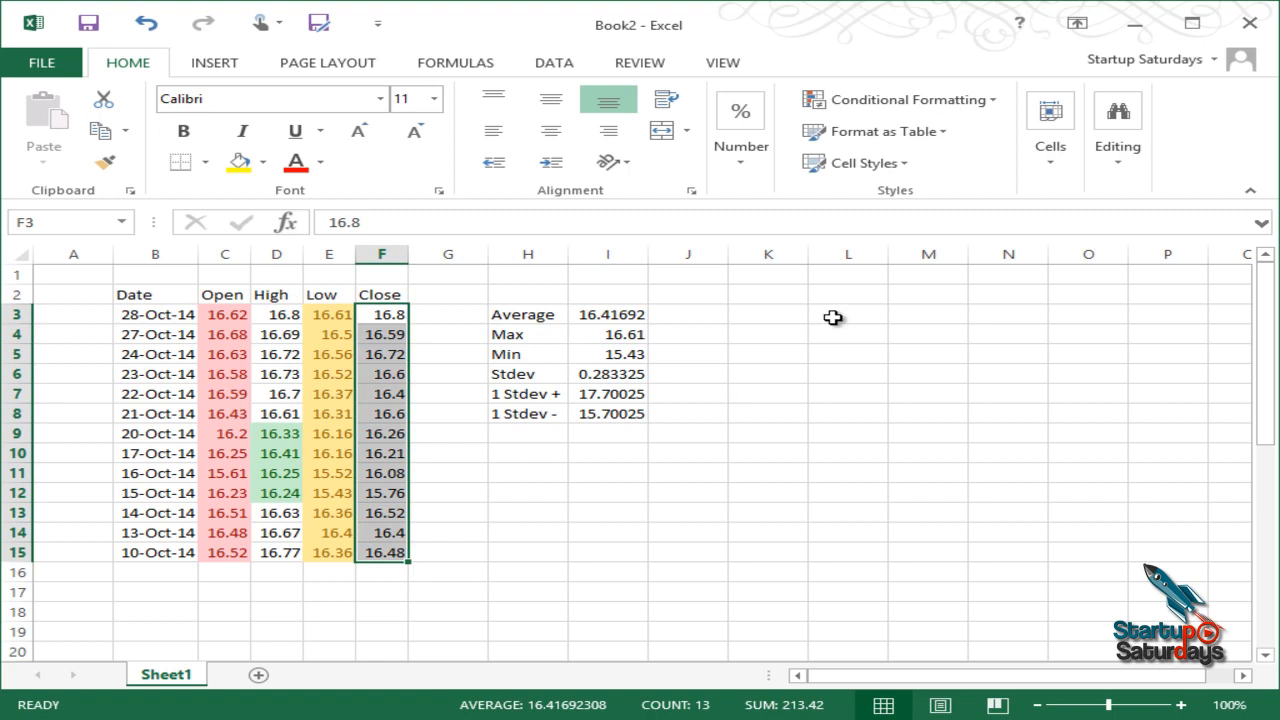
# Step: Add an Equal To 16.8 rule to F3:F15 and check that F3 turns light red
pyautogui.click(886, 104)
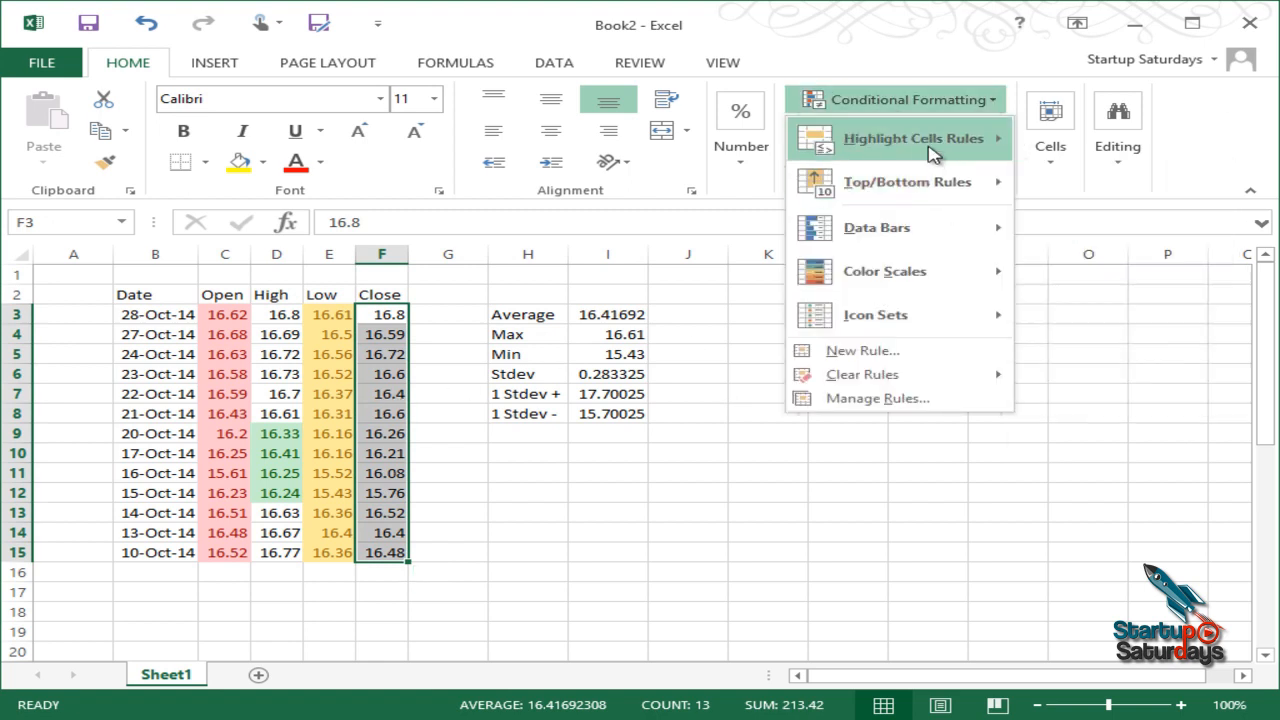
pyautogui.moveTo(931, 146)
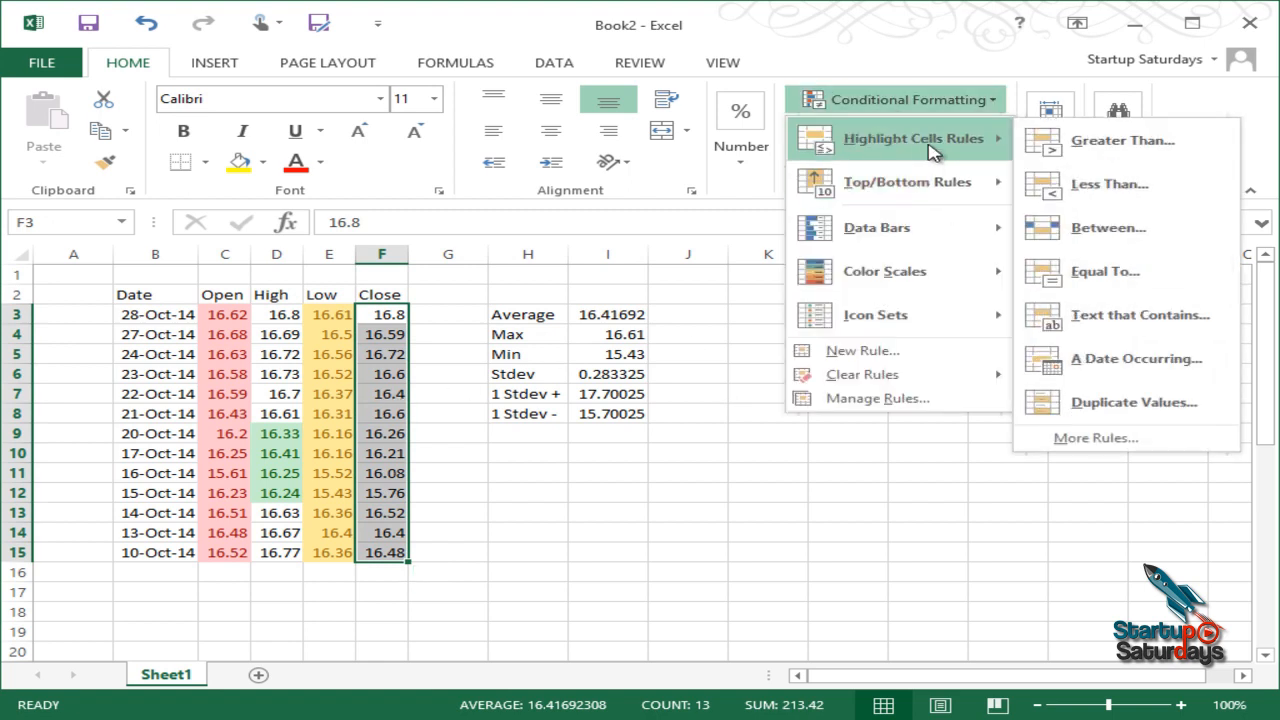
pyautogui.click(1102, 273)
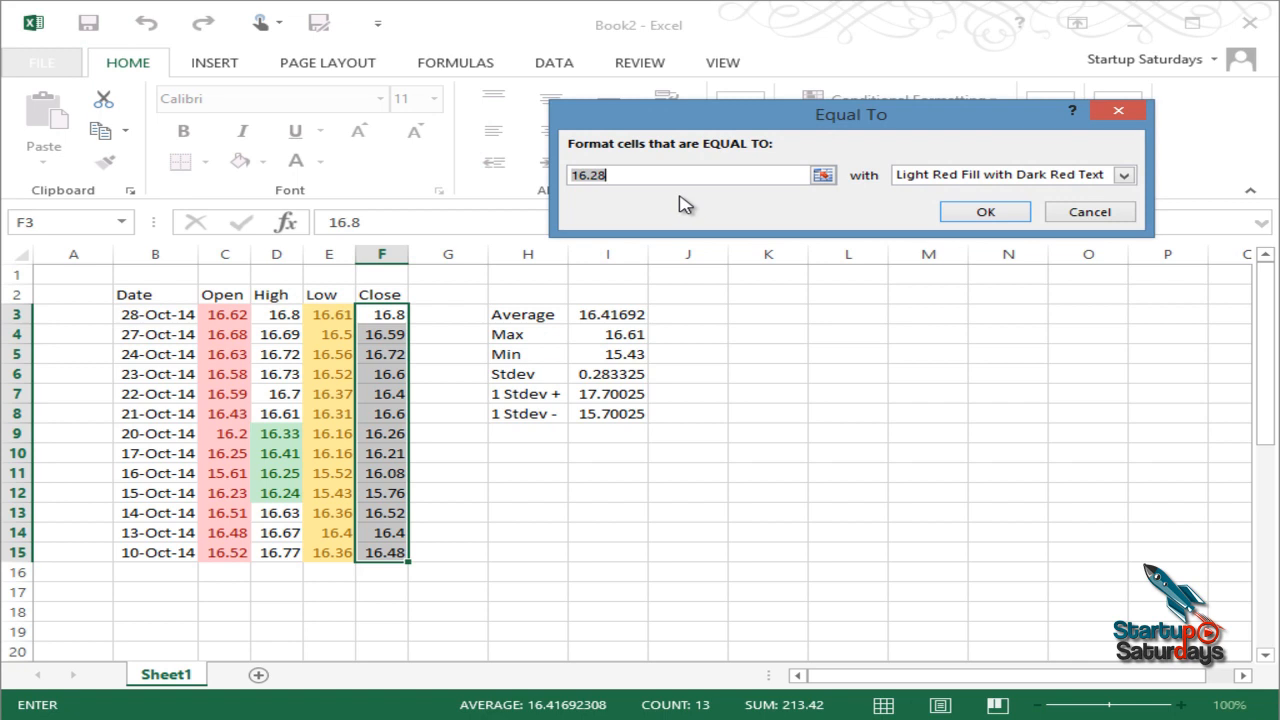
pyautogui.write('16')
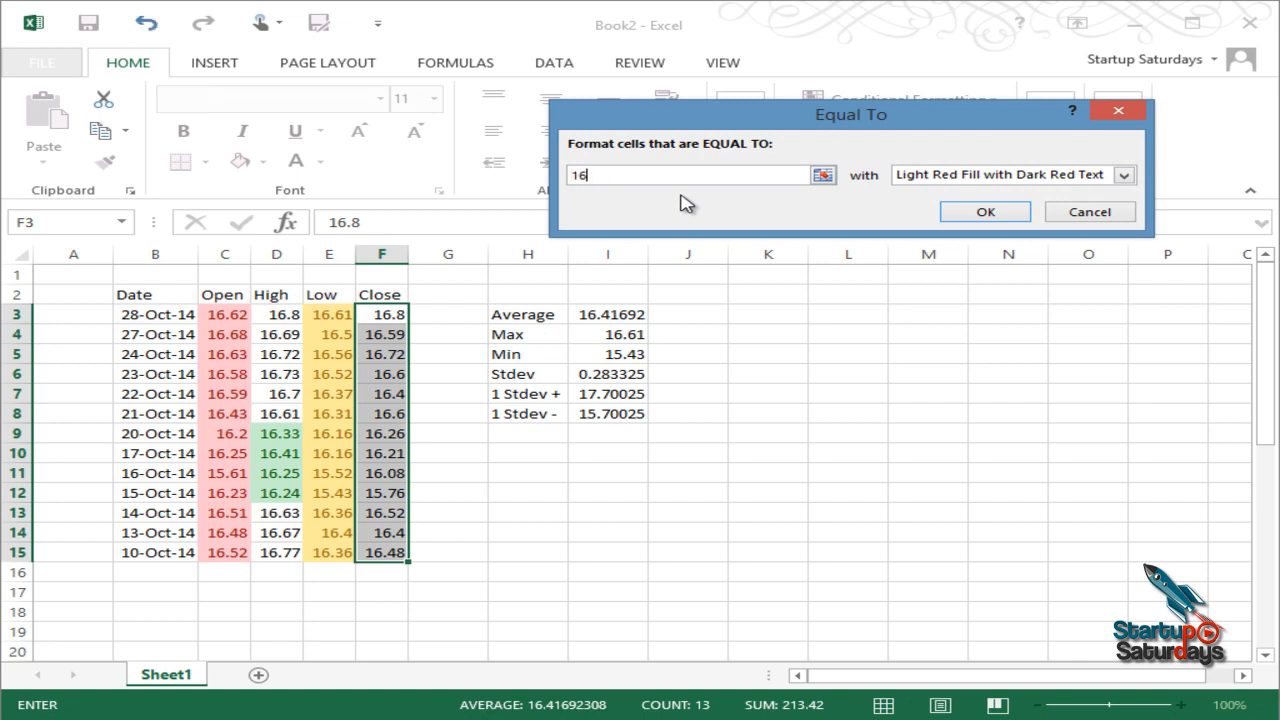
pyautogui.write('.8')
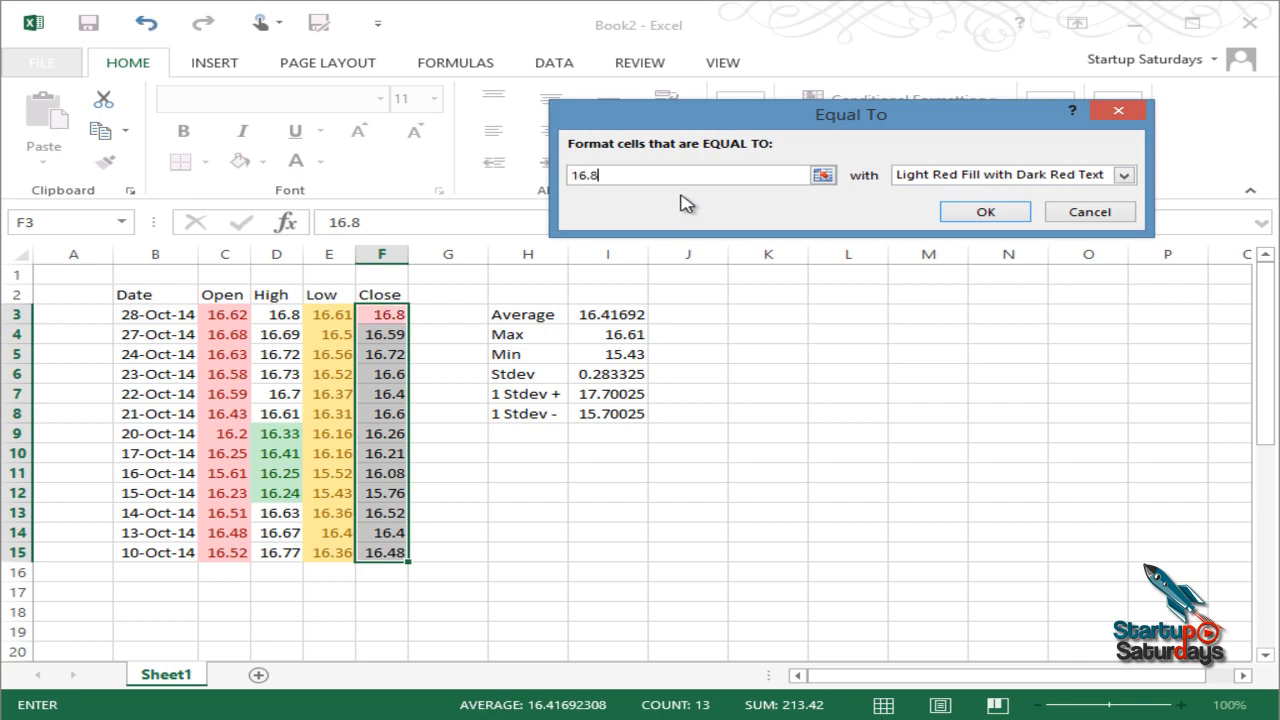
pyautogui.press('Return')
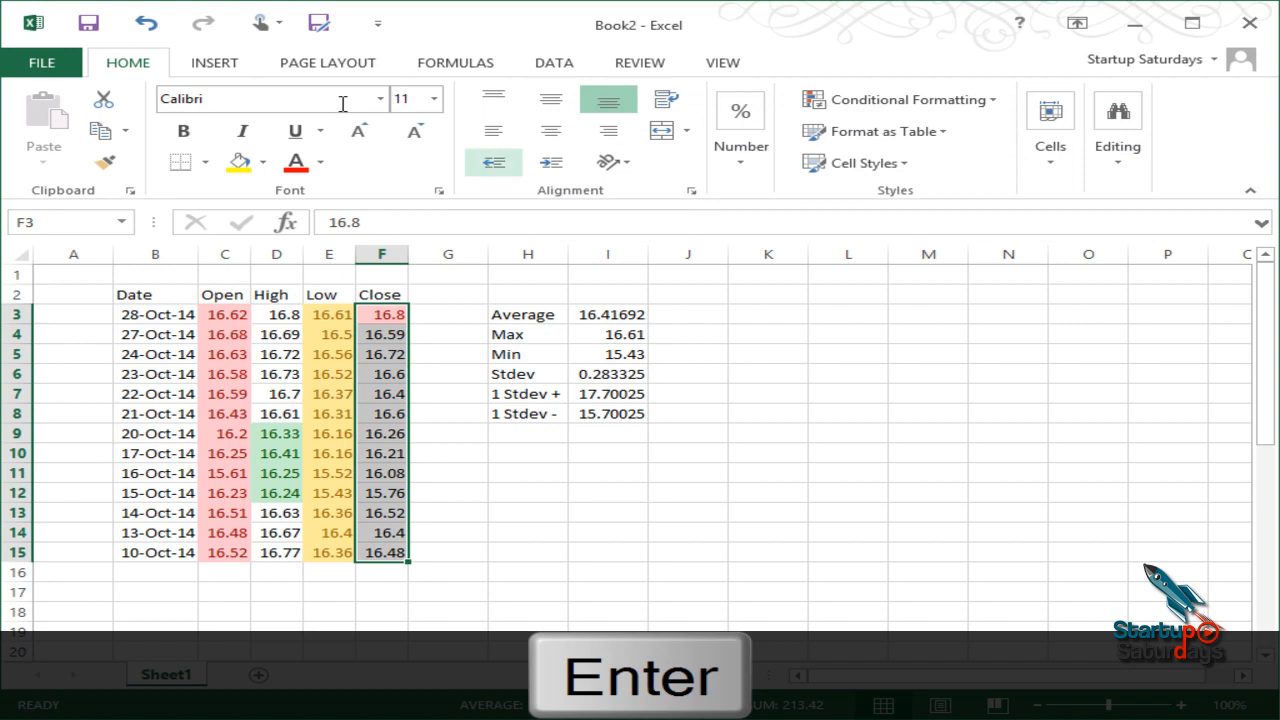
pyautogui.click(418, 334)
pyautogui.click(402, 314)
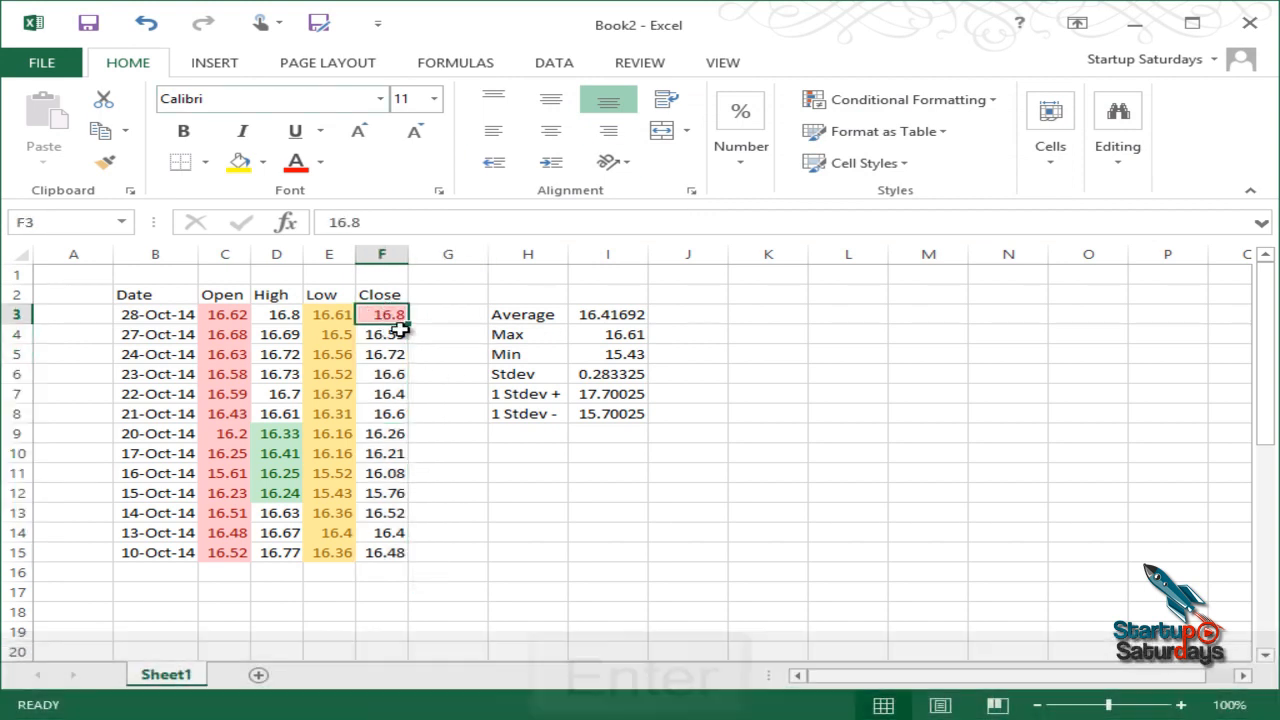
pyautogui.click(440, 352)
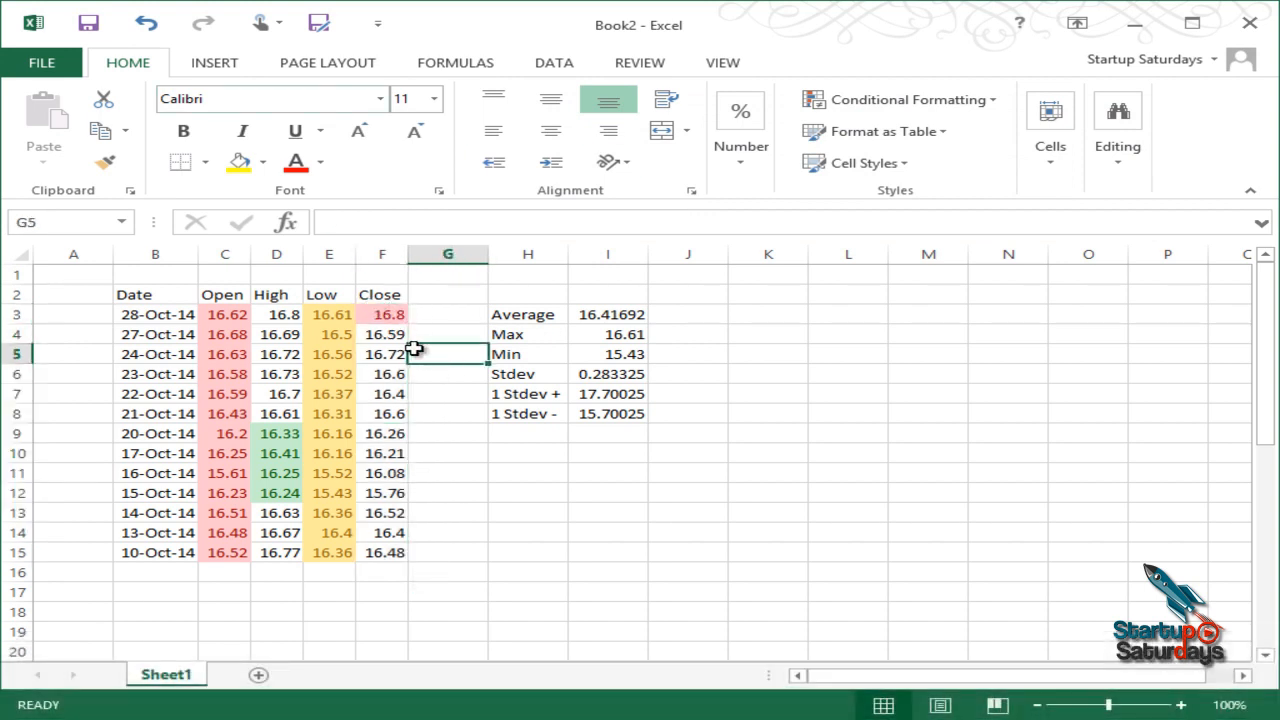
pyautogui.click(460, 314)
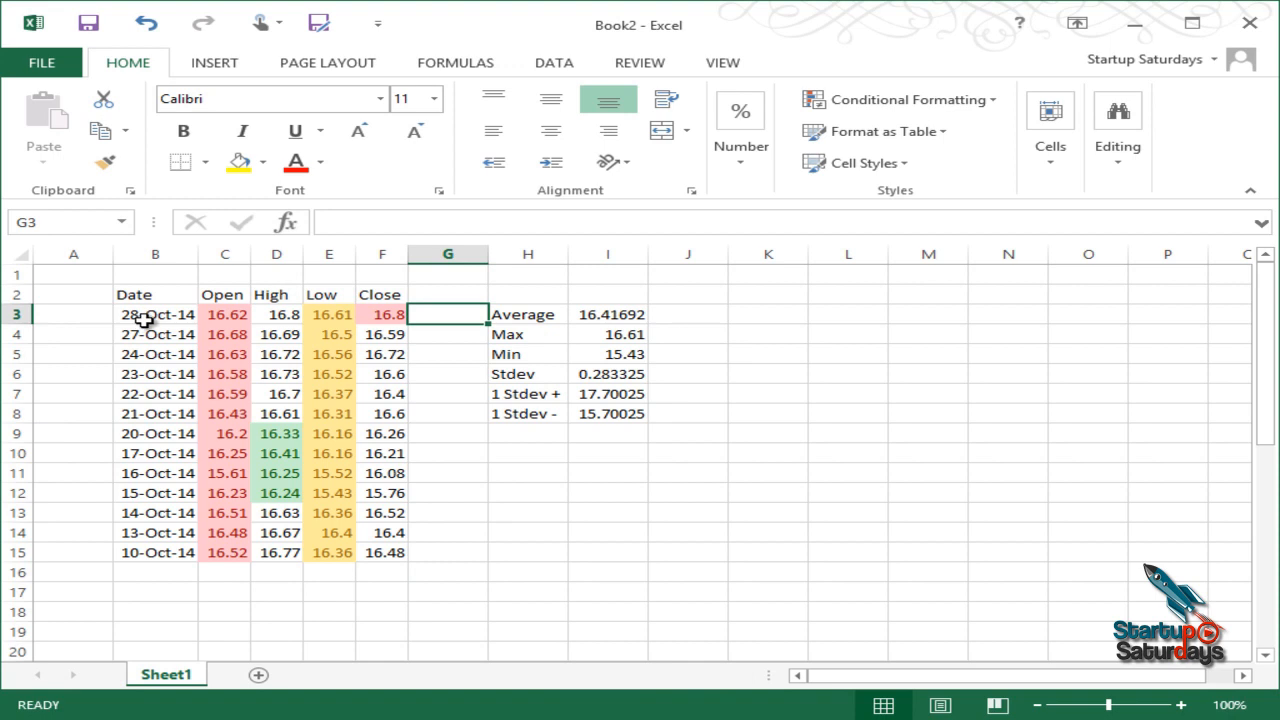
# Step: Give B3:B15 a 'last 7 days' date rule with green fill and dark green text
pyautogui.moveTo(150, 316); pyautogui.dragTo(172, 555)
pyautogui.click(950, 104)
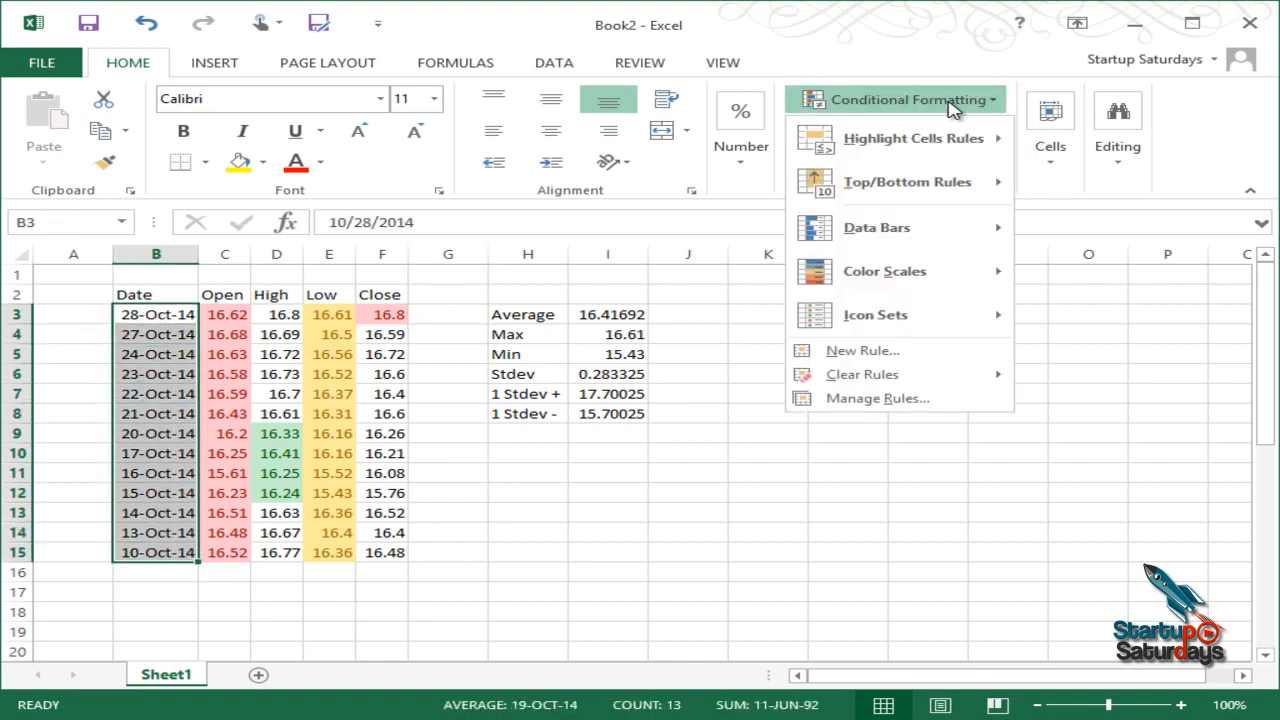
pyautogui.moveTo(945, 143)
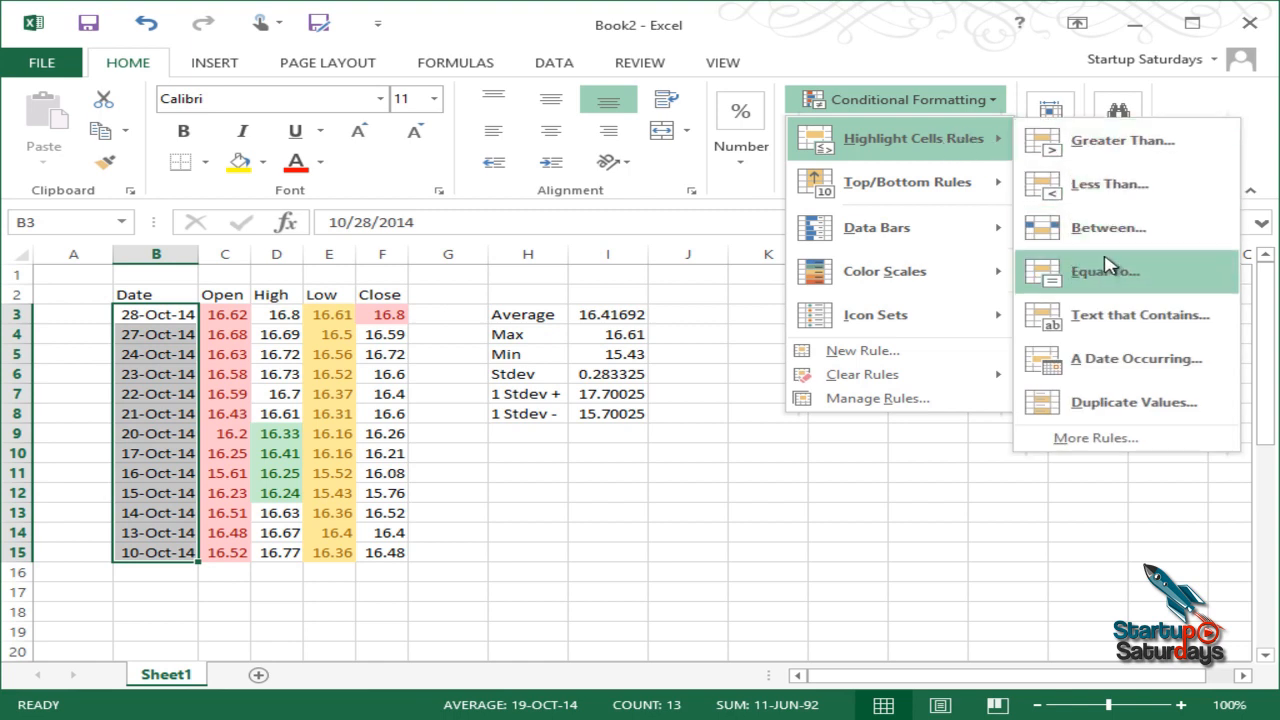
pyautogui.click(1131, 360)
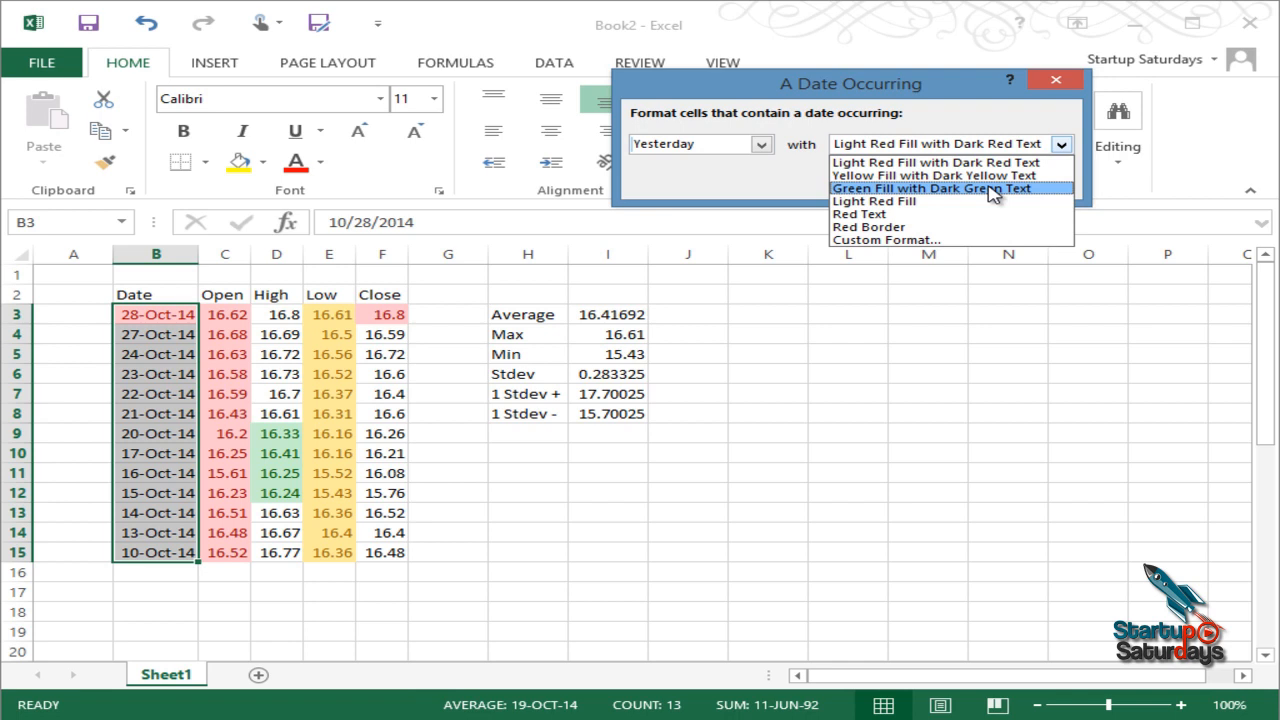
pyautogui.click(993, 189)
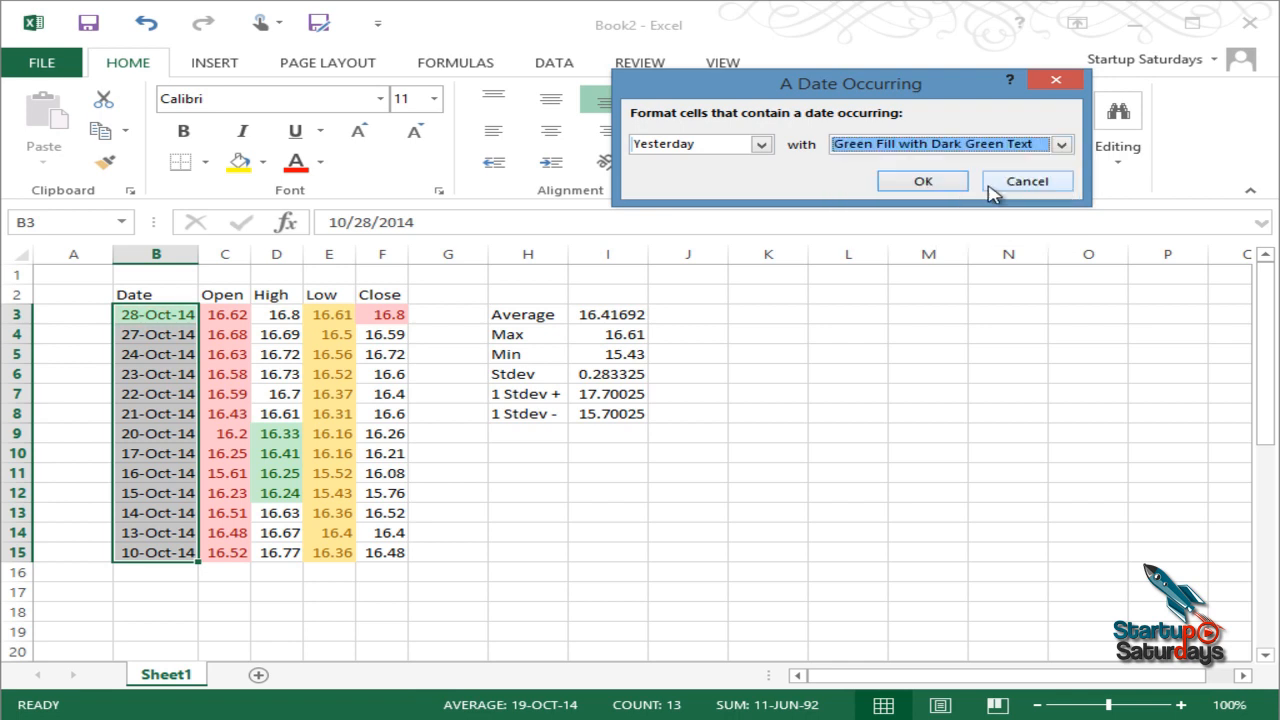
pyautogui.click(762, 146)
pyautogui.click(754, 165)
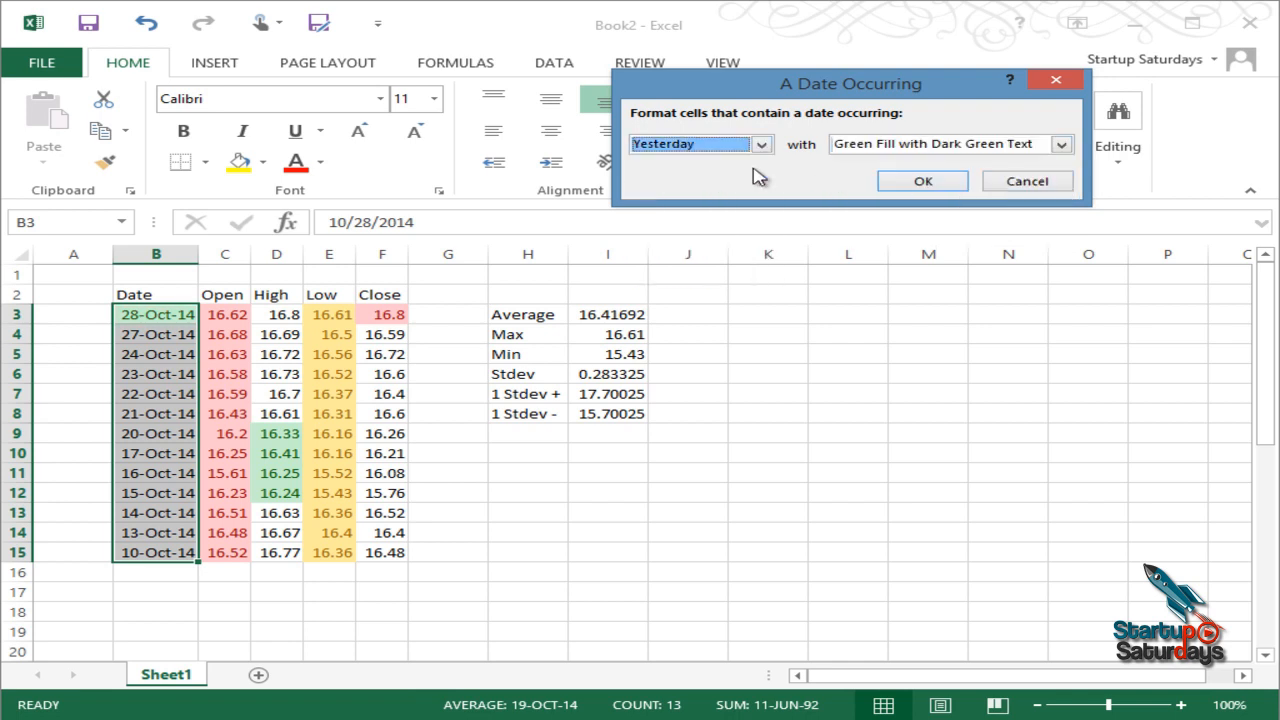
pyautogui.click(760, 146)
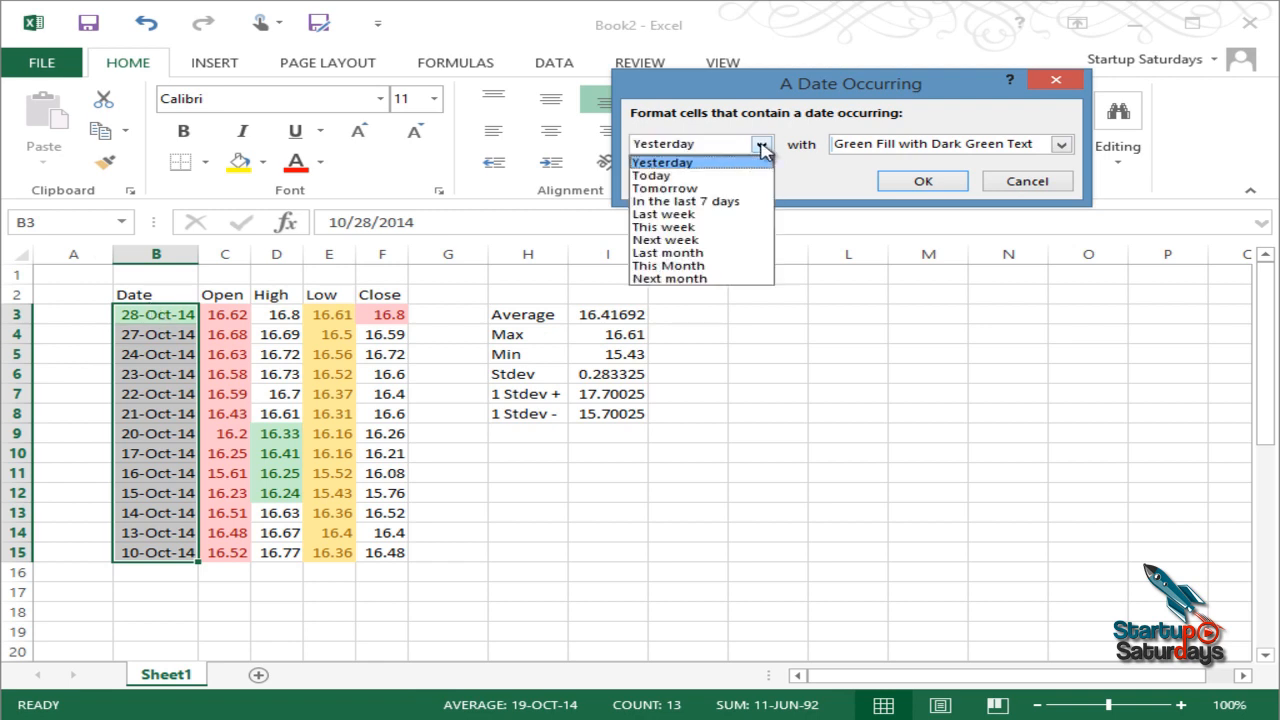
pyautogui.click(754, 203)
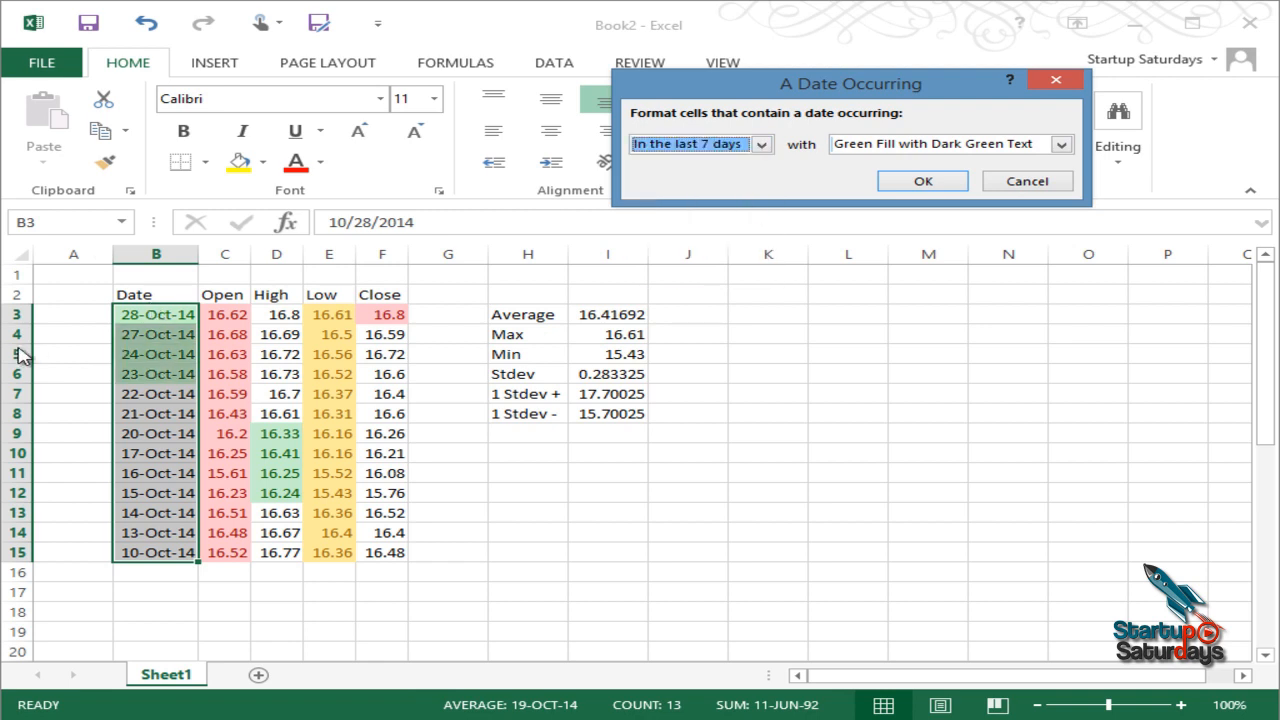
pyautogui.click(918, 183)
pyautogui.click(958, 370)
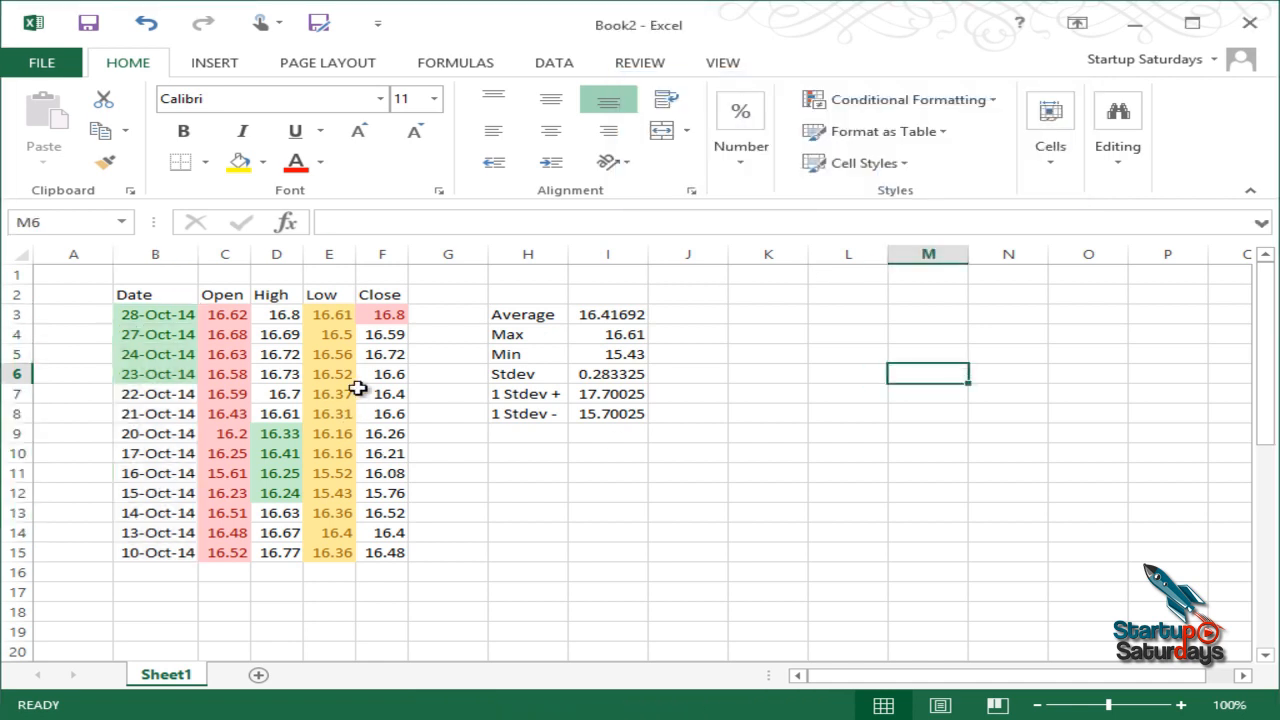
# Step: Select the Close prices F3:F15
pyautogui.moveTo(389, 320); pyautogui.dragTo(386, 550)
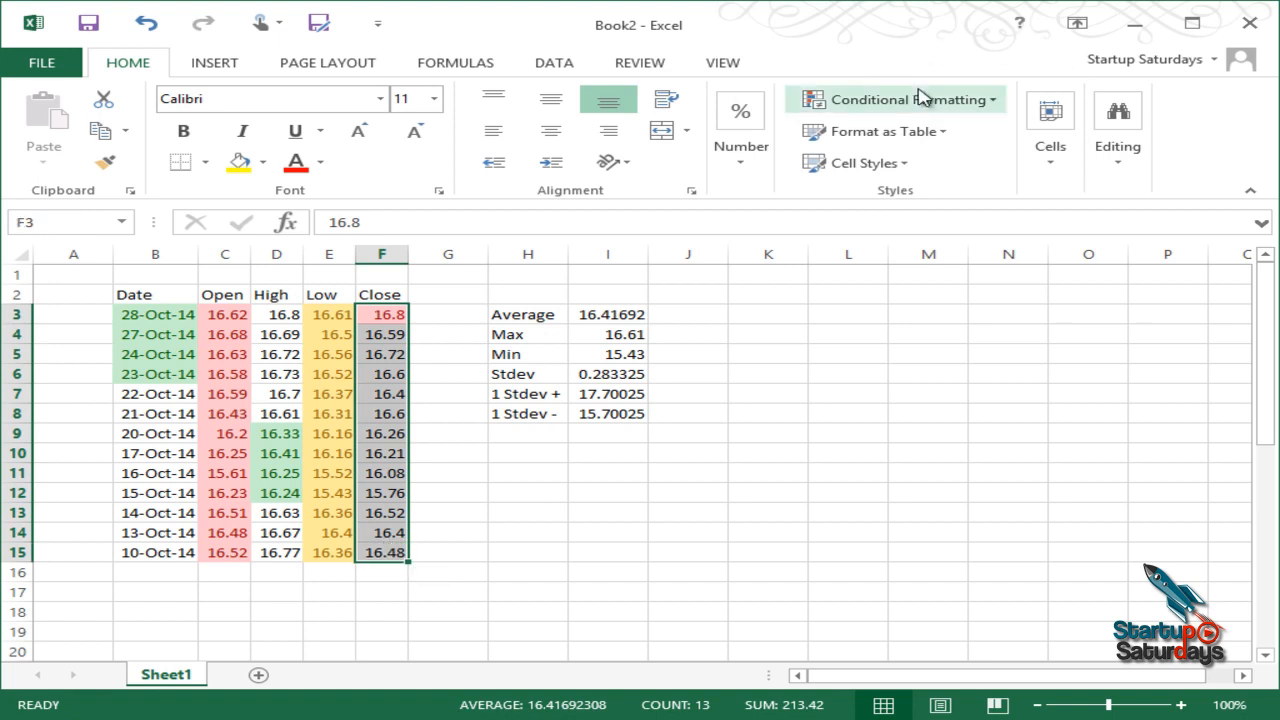
pyautogui.click(466, 407)
pyautogui.click(531, 462)
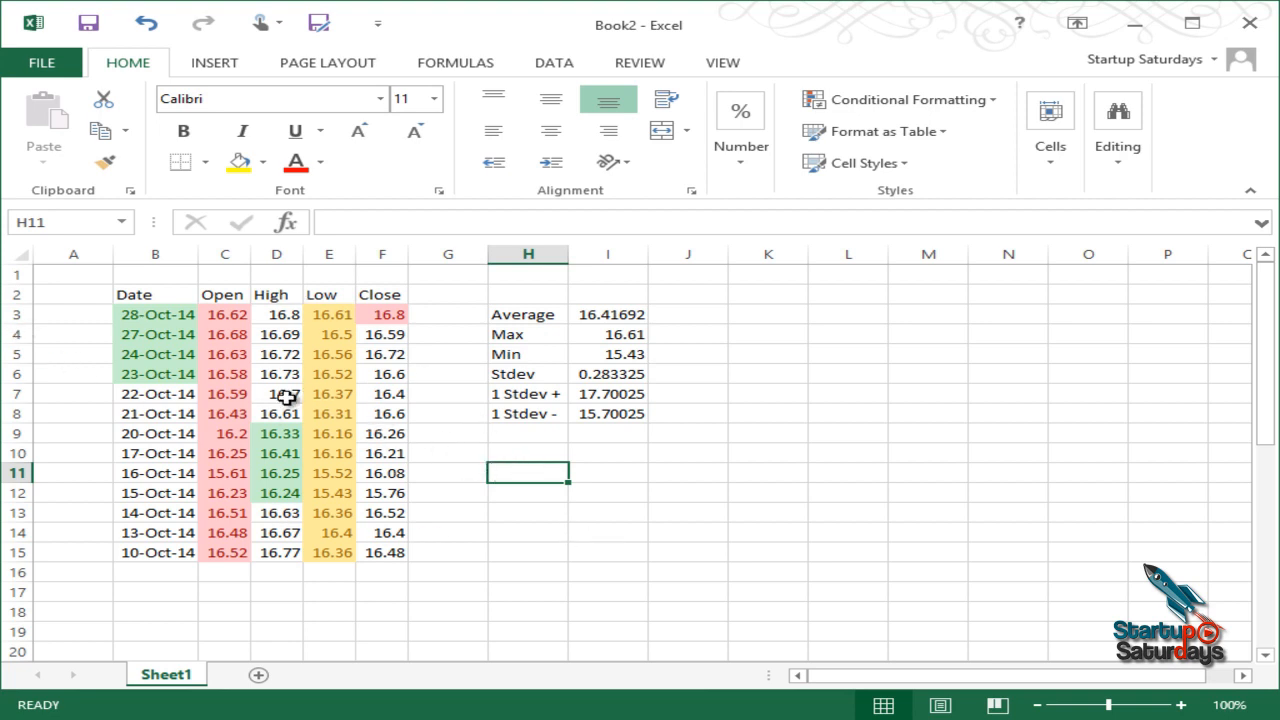
pyautogui.click(448, 394)
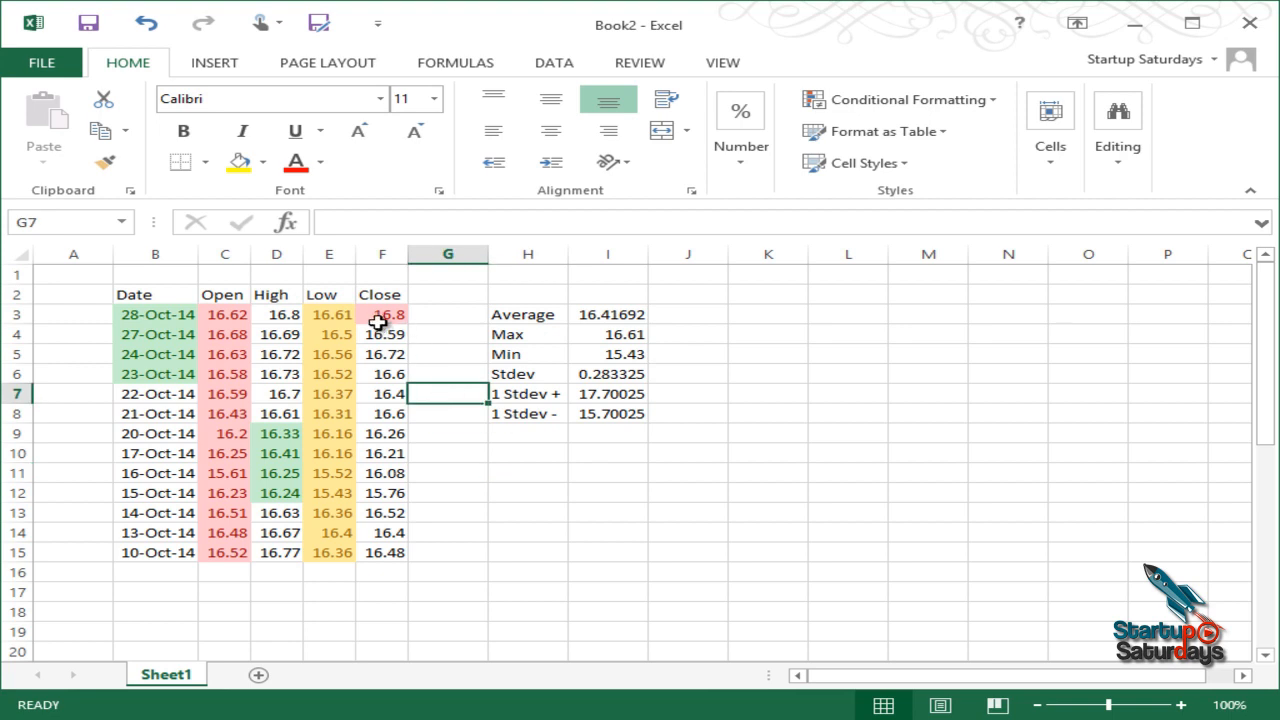
pyautogui.moveTo(375, 318); pyautogui.dragTo(378, 559)
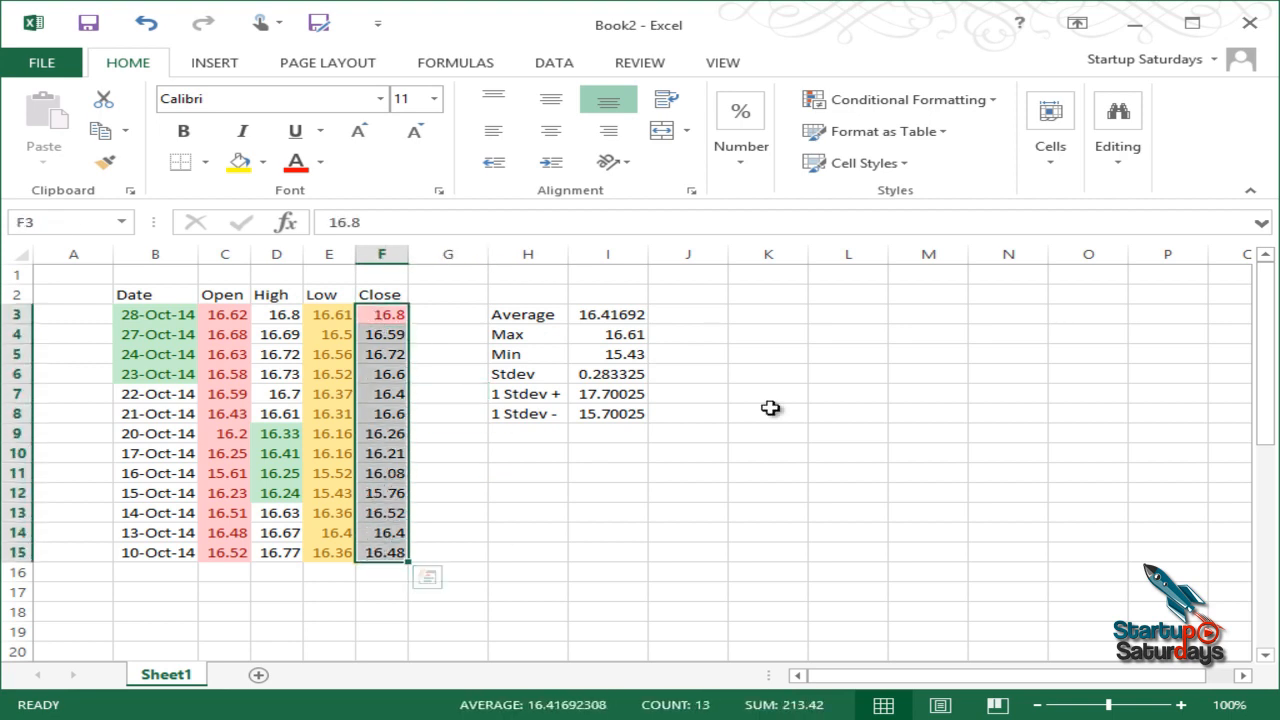
# Step: Add a Top Items rule reduced to 1 item, marking only the highest Close price light red
pyautogui.click(950, 100)
pyautogui.moveTo(920, 196)
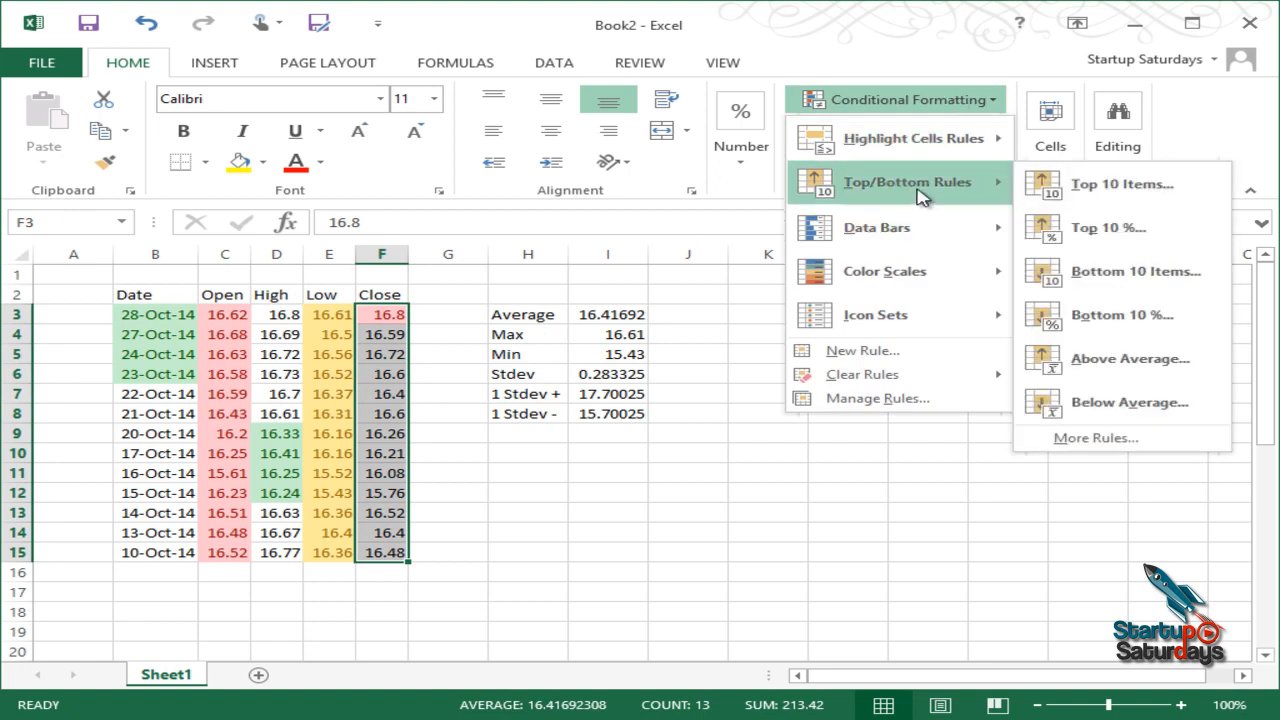
pyautogui.moveTo(978, 148)
pyautogui.moveTo(963, 190)
pyautogui.click(1122, 185)
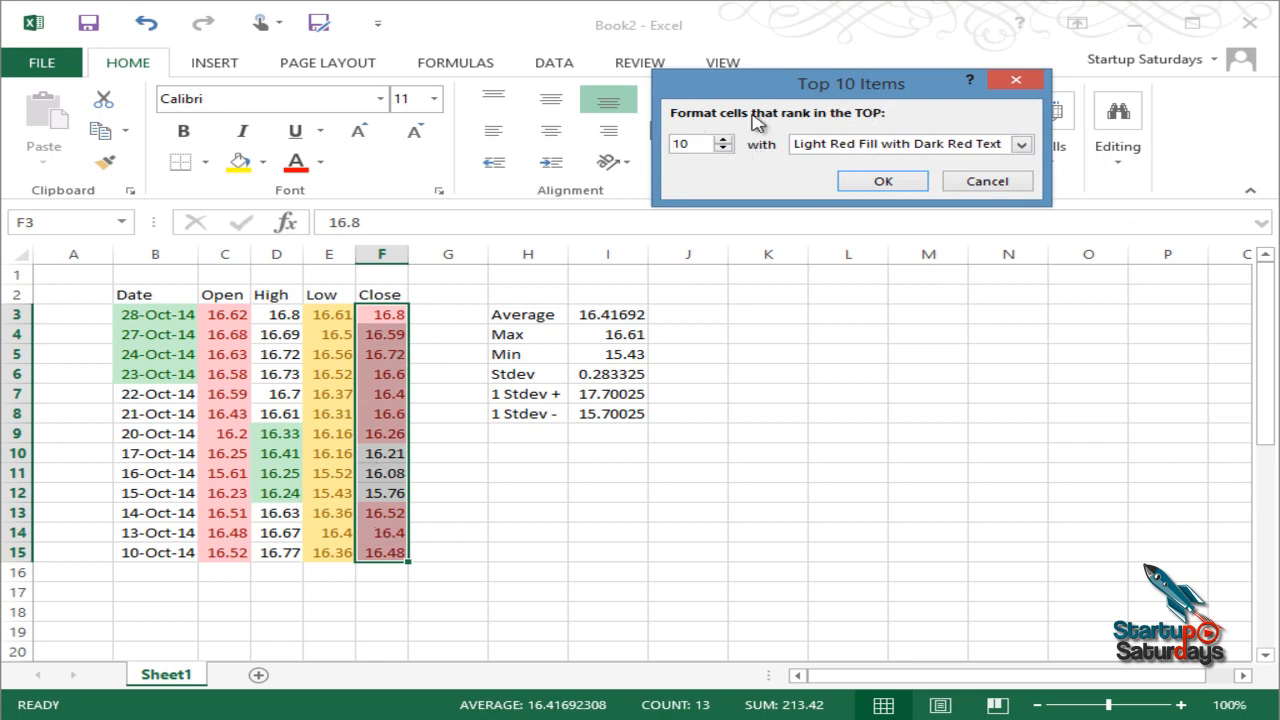
pyautogui.click(721, 148)
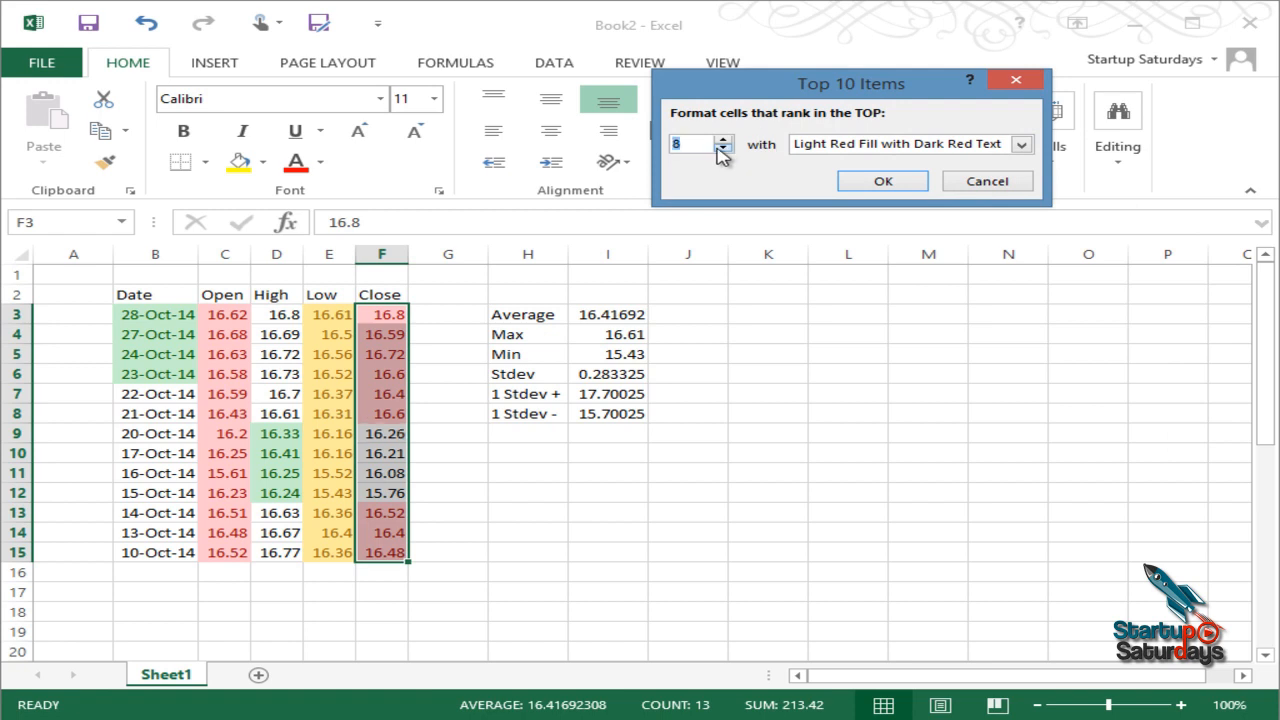
pyautogui.click(721, 148)
pyautogui.click(721, 148)
pyautogui.click(721, 148)
pyautogui.click(721, 148)
pyautogui.click(721, 148)
pyautogui.click(721, 148)
pyautogui.click(721, 148)
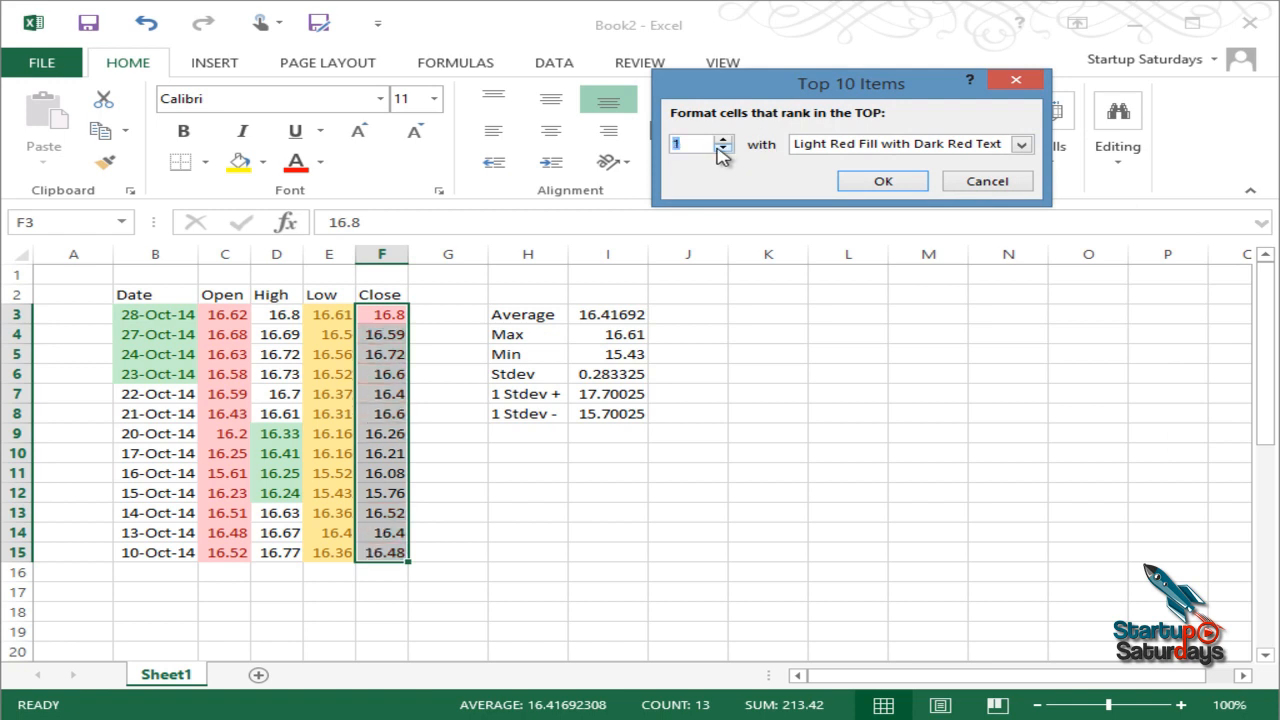
pyautogui.click(880, 180)
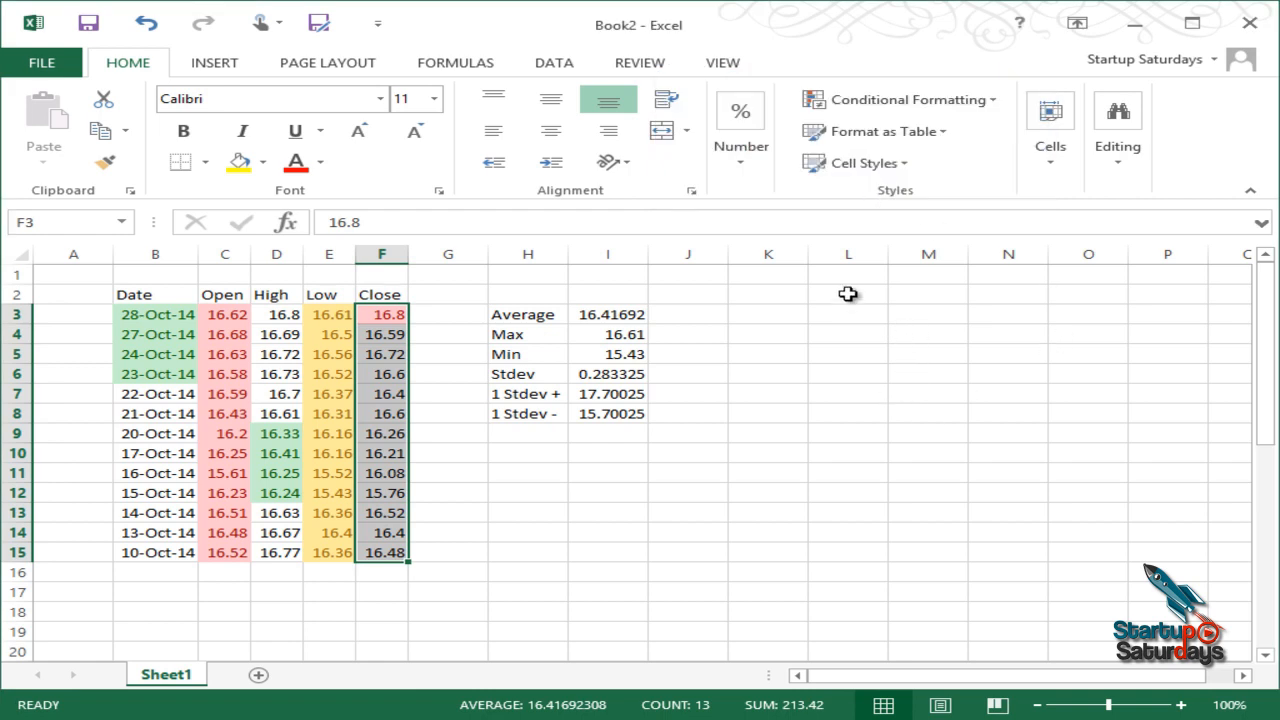
# Step: Apply a Top 10% rule to the Close prices
pyautogui.click(893, 100)
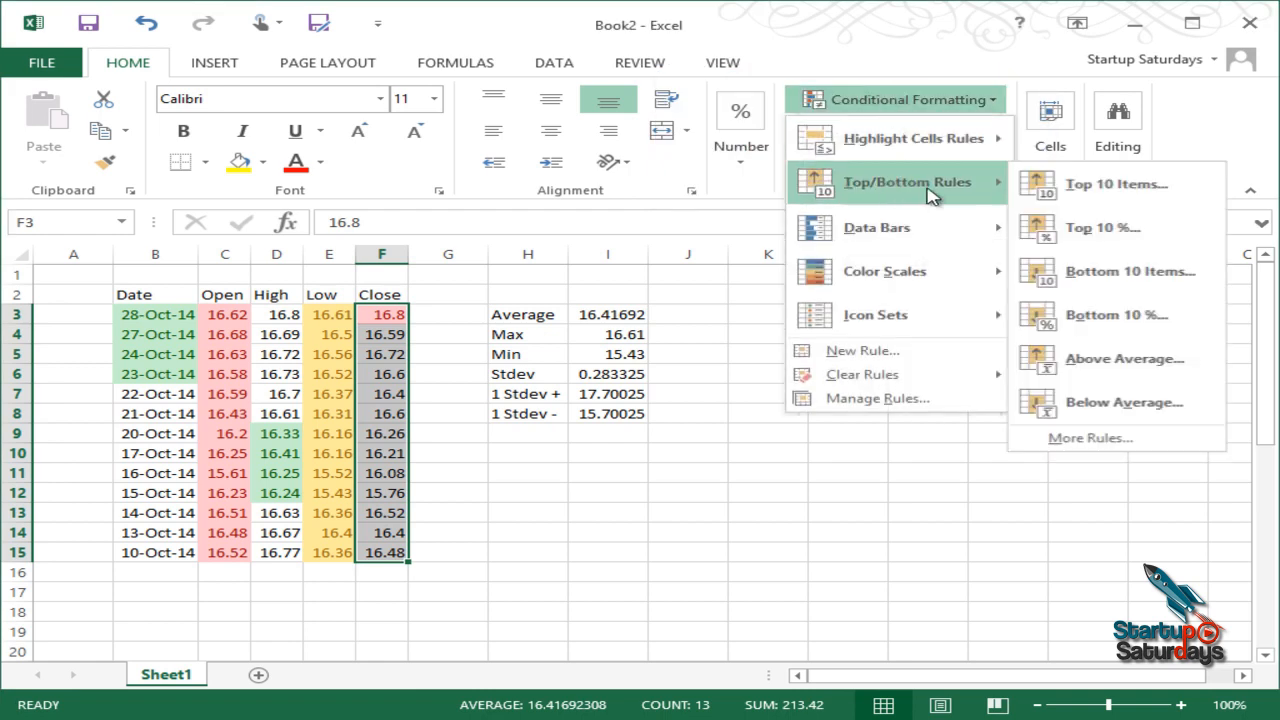
pyautogui.click(1124, 236)
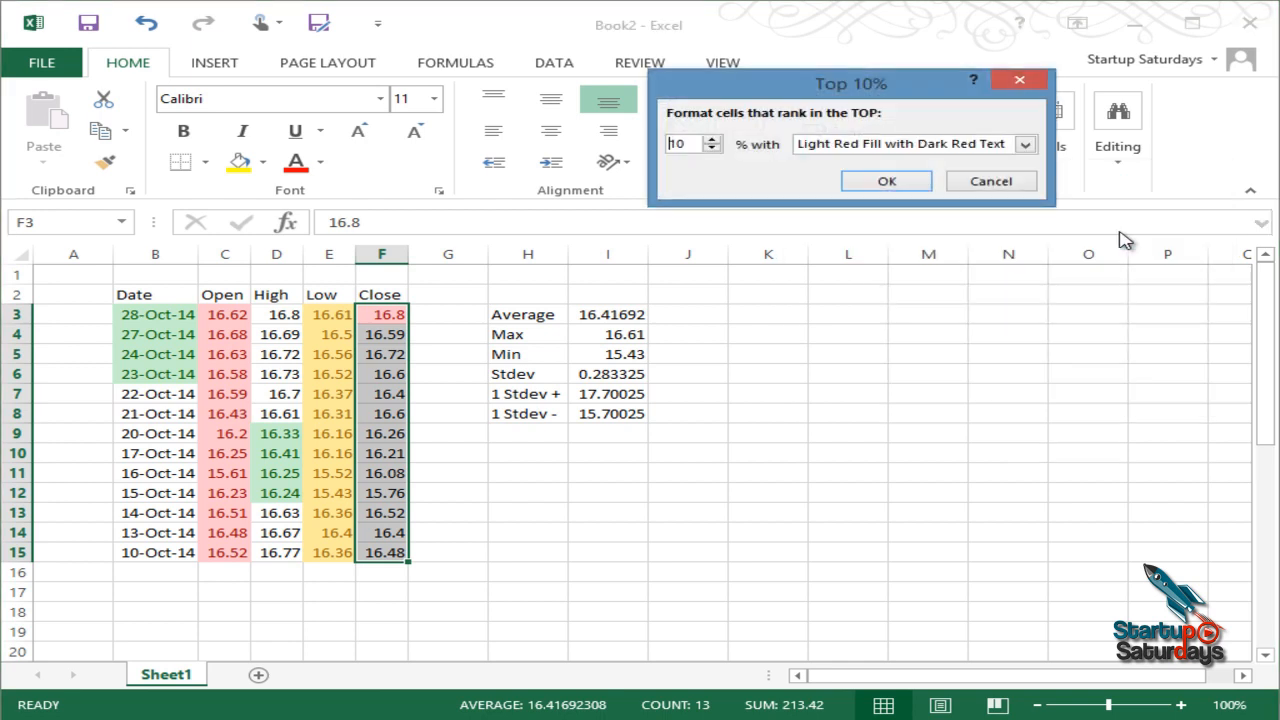
pyautogui.click(887, 181)
pyautogui.click(500, 437)
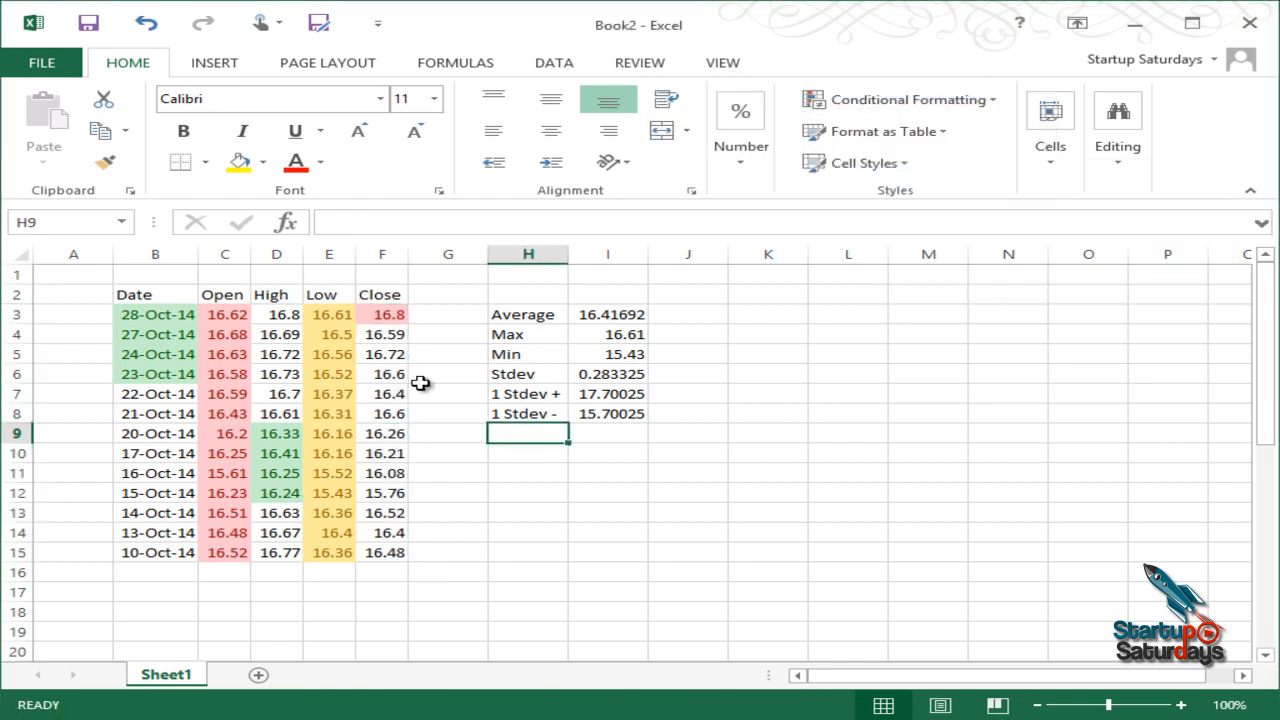
# Step: Reselect F3:F15 and add a Bottom 5 Items rule with light red fill
pyautogui.moveTo(390, 316); pyautogui.dragTo(389, 552)
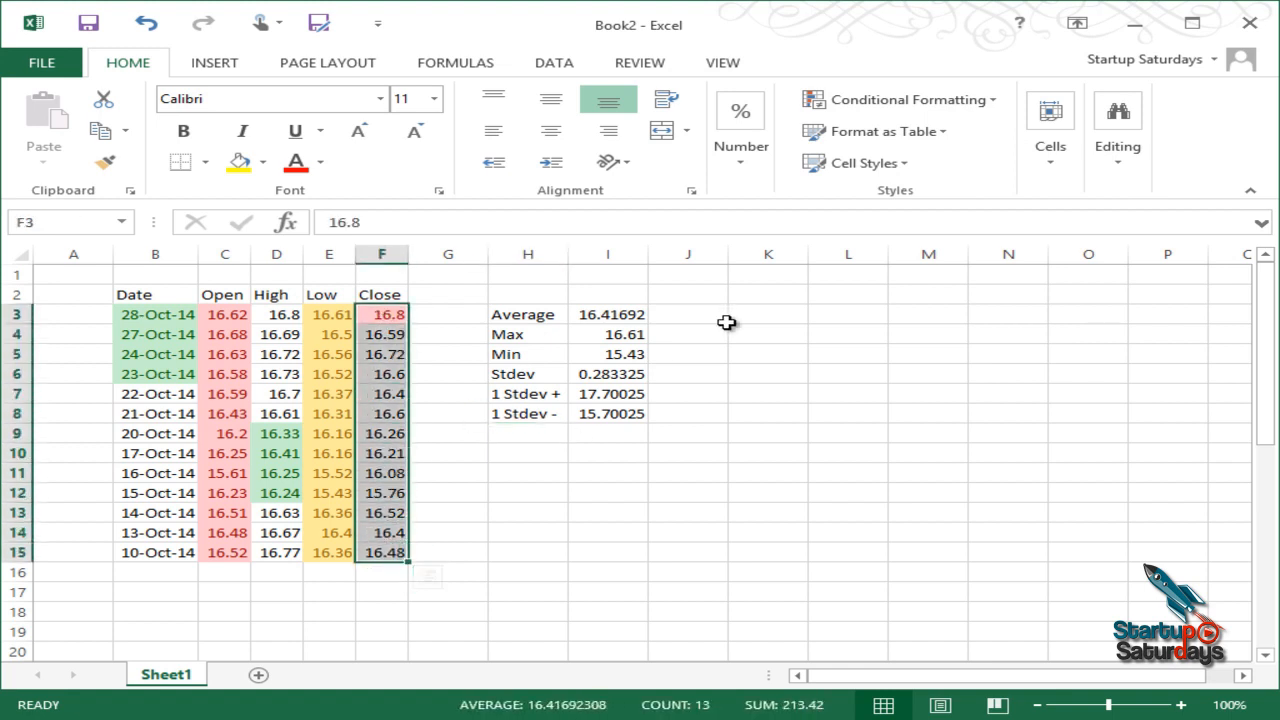
pyautogui.click(843, 105)
pyautogui.moveTo(929, 190)
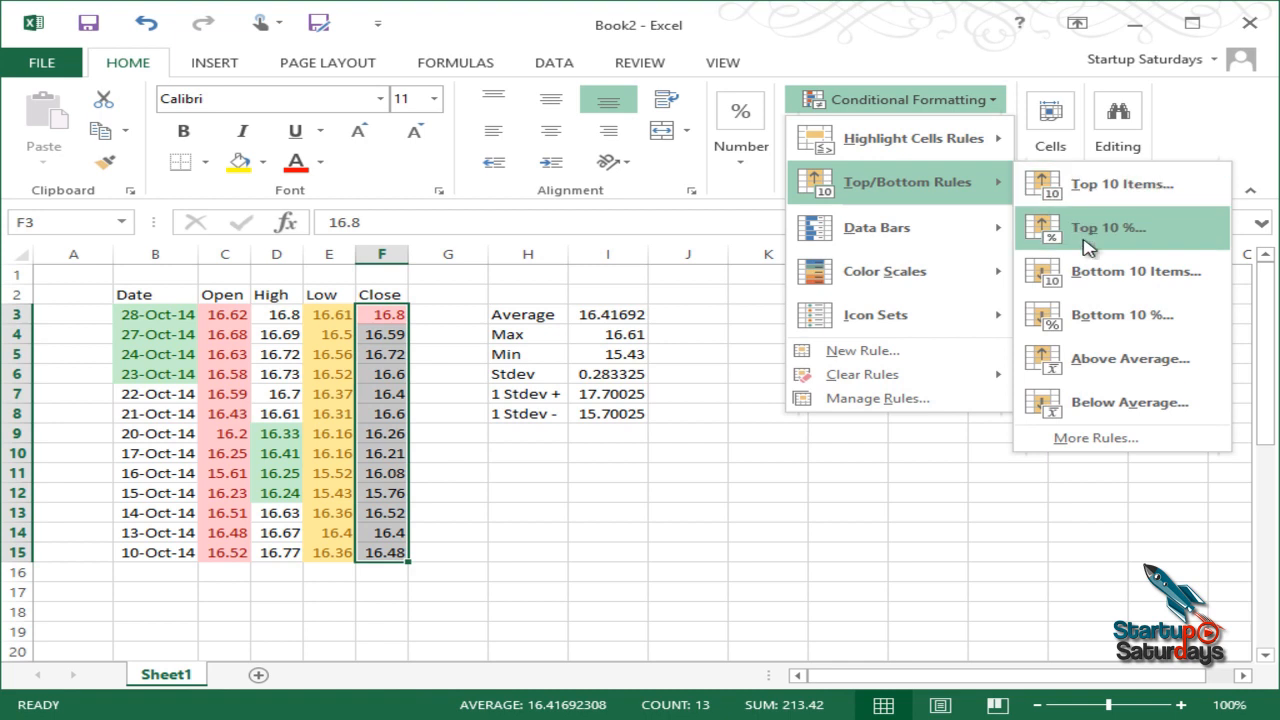
pyautogui.click(1097, 277)
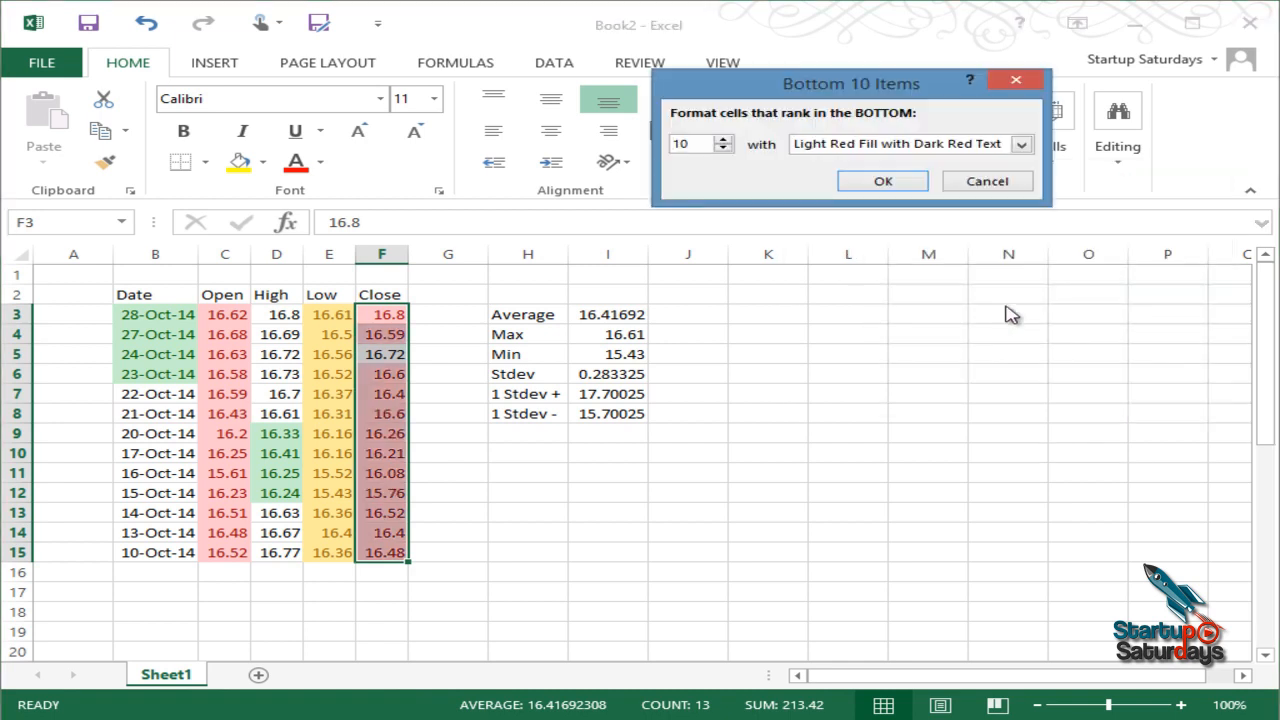
pyautogui.click(723, 150)
pyautogui.click(723, 150)
pyautogui.click(723, 150)
pyautogui.click(723, 150)
pyautogui.click(723, 150)
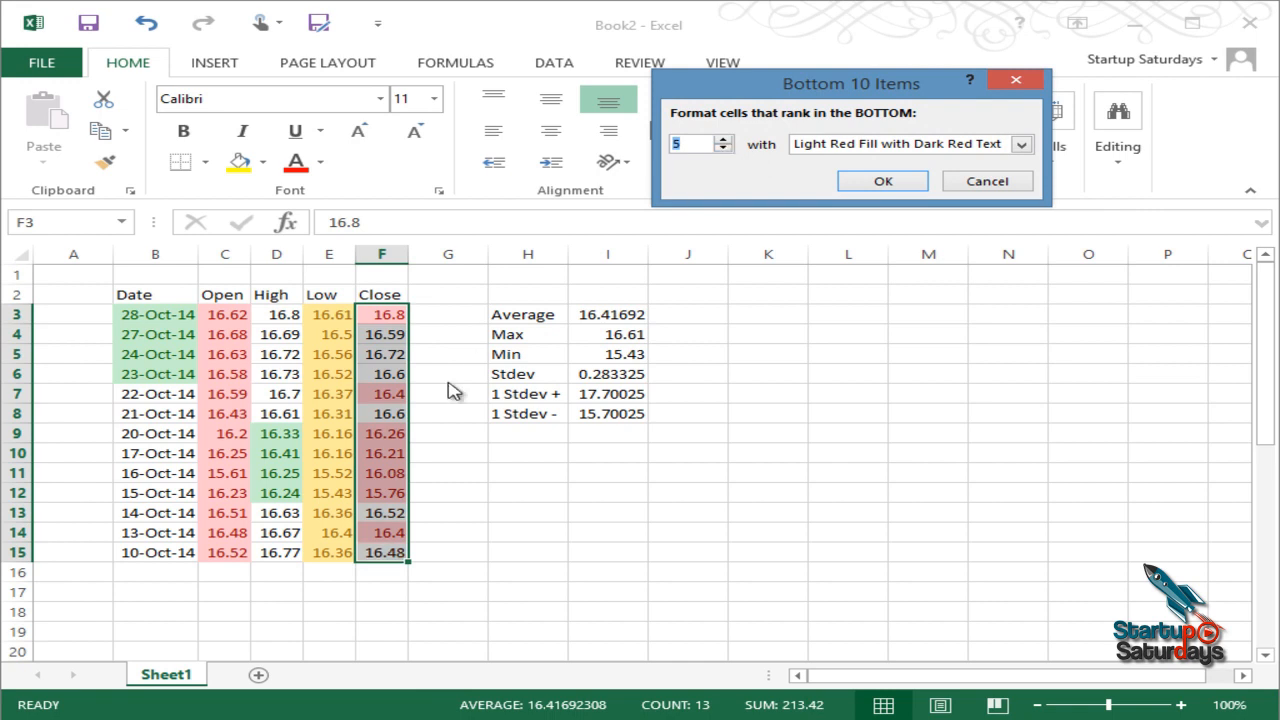
pyautogui.click(884, 181)
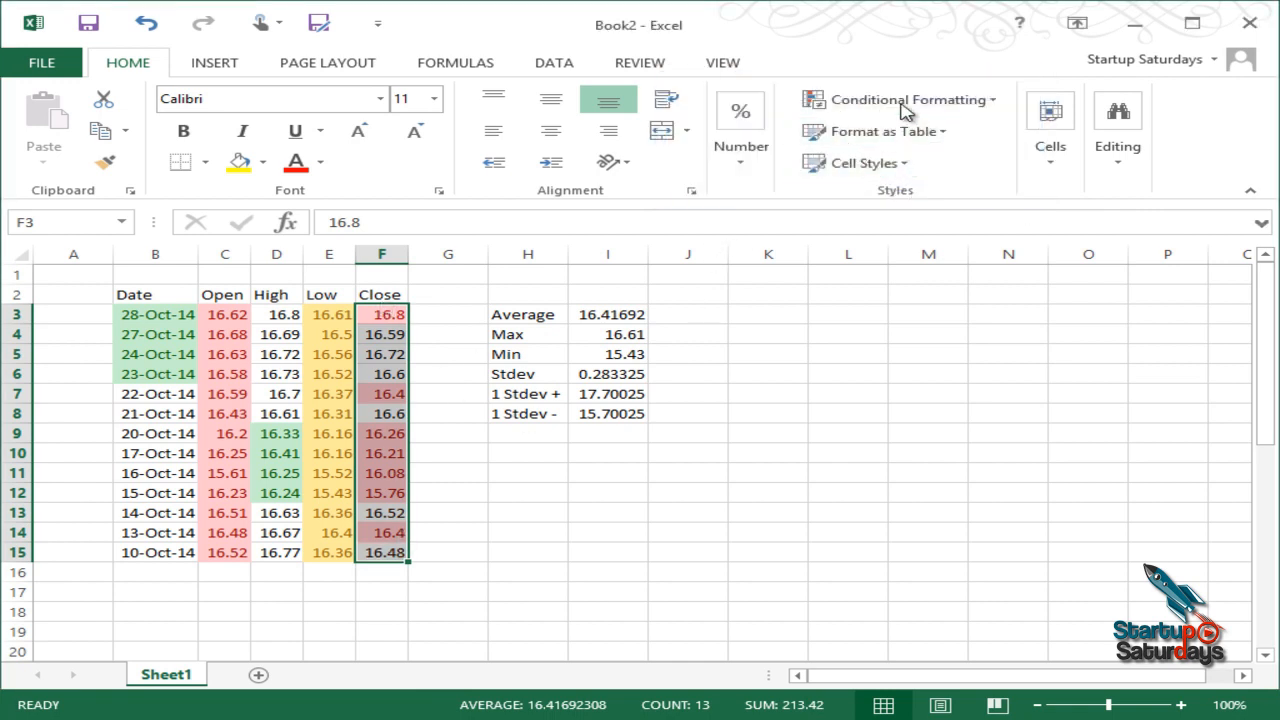
# Step: Add an Above Average rule to the Close prices with yellow fill and dark yellow text
pyautogui.click(905, 100)
pyautogui.moveTo(951, 188)
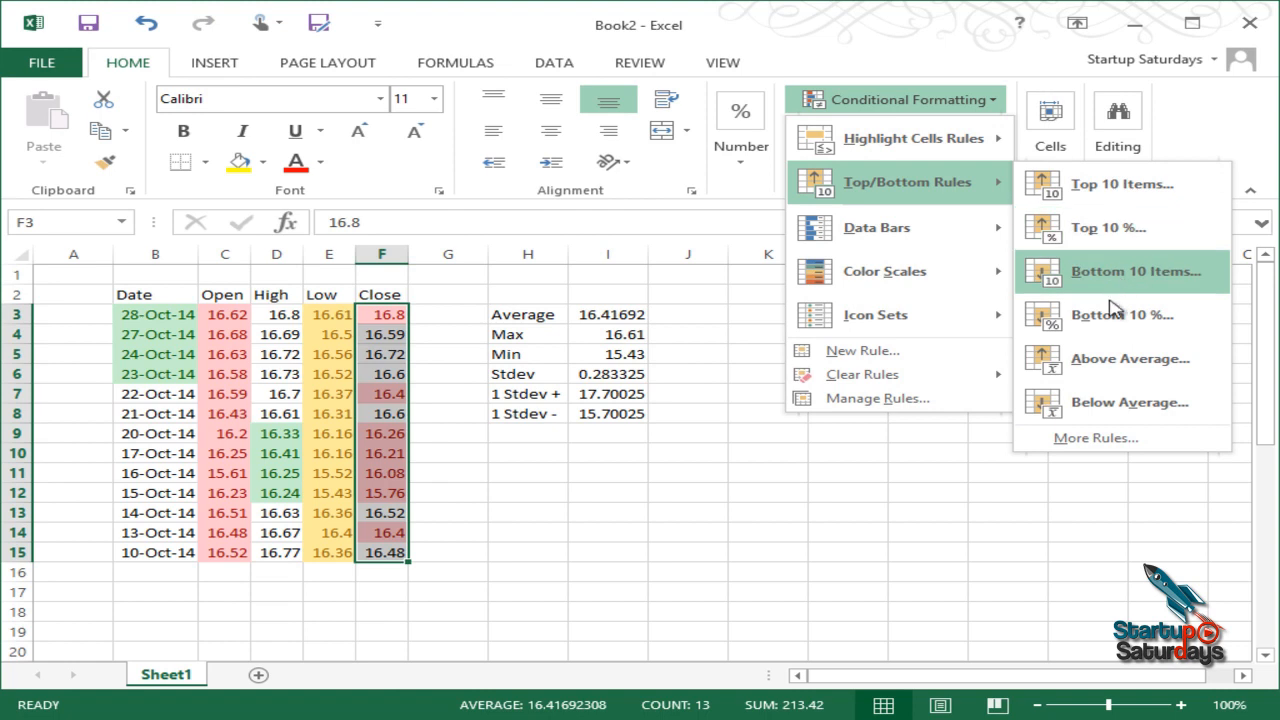
pyautogui.click(1113, 366)
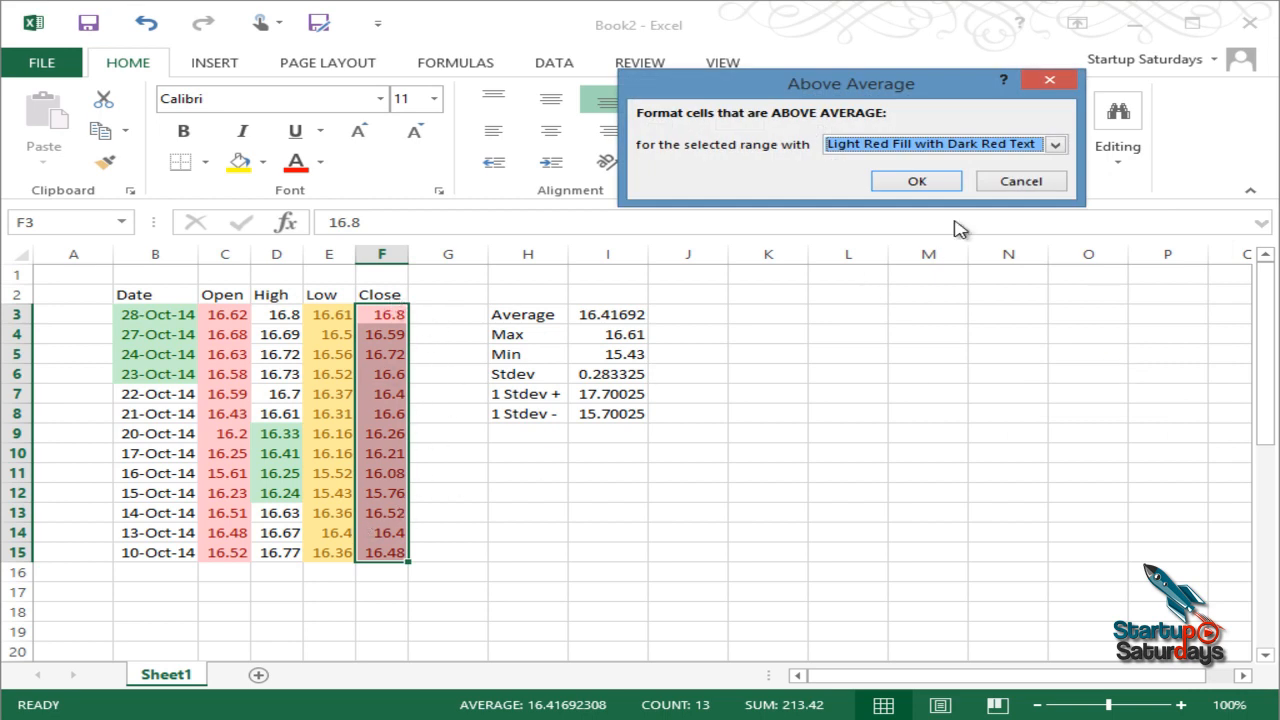
pyautogui.click(1057, 146)
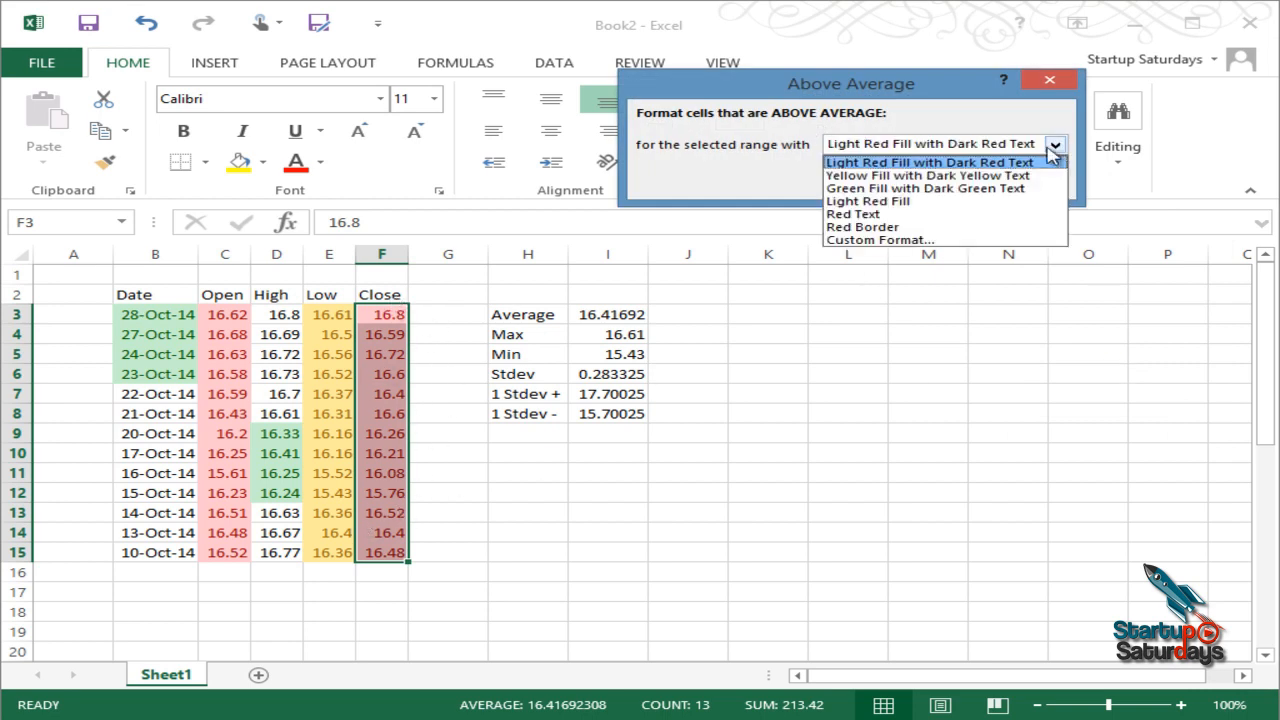
pyautogui.click(1010, 187)
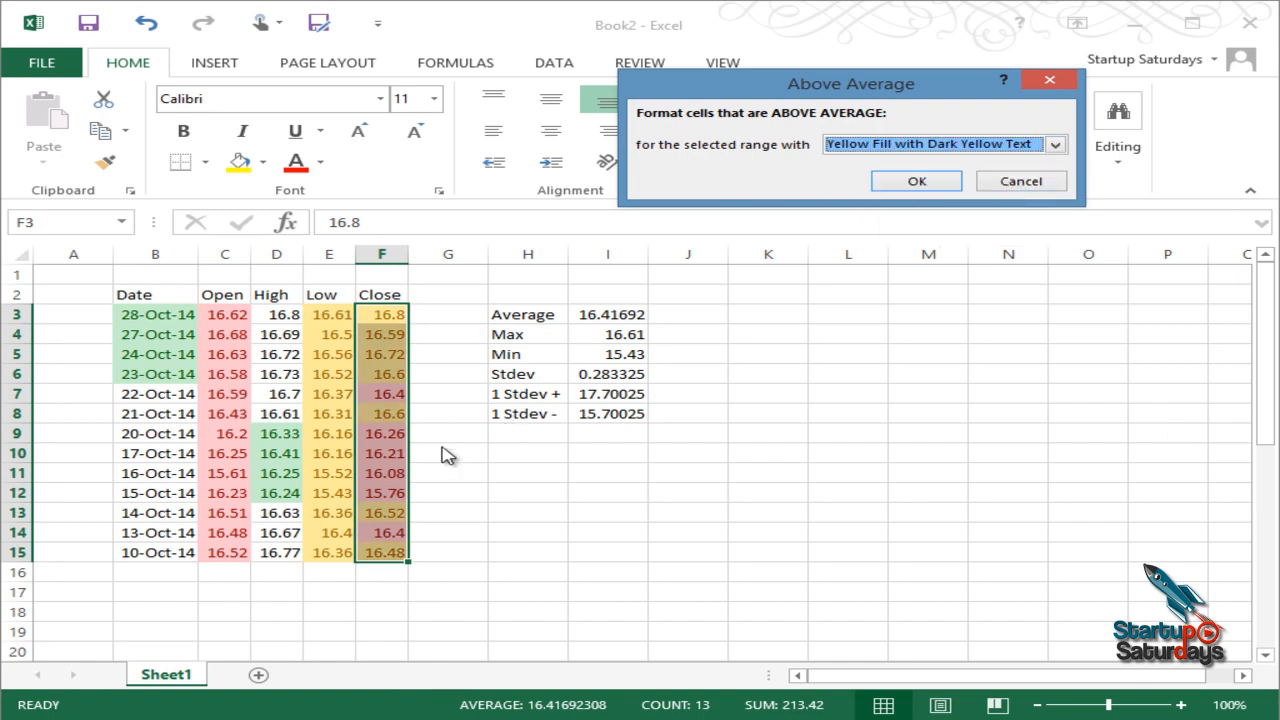
pyautogui.click(917, 182)
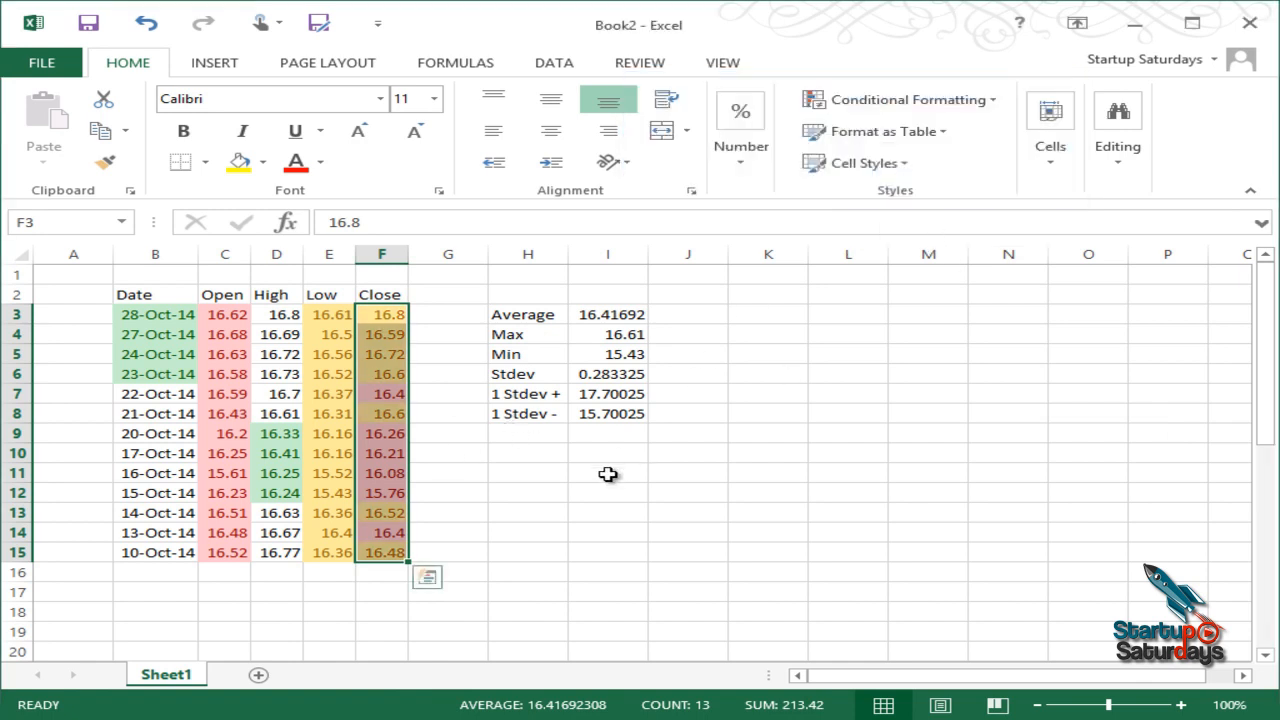
# Step: Inspect the coloured Close prices, then reselect F3:F15
pyautogui.click(532, 485)
pyautogui.moveTo(394, 317); pyautogui.dragTo(381, 395)
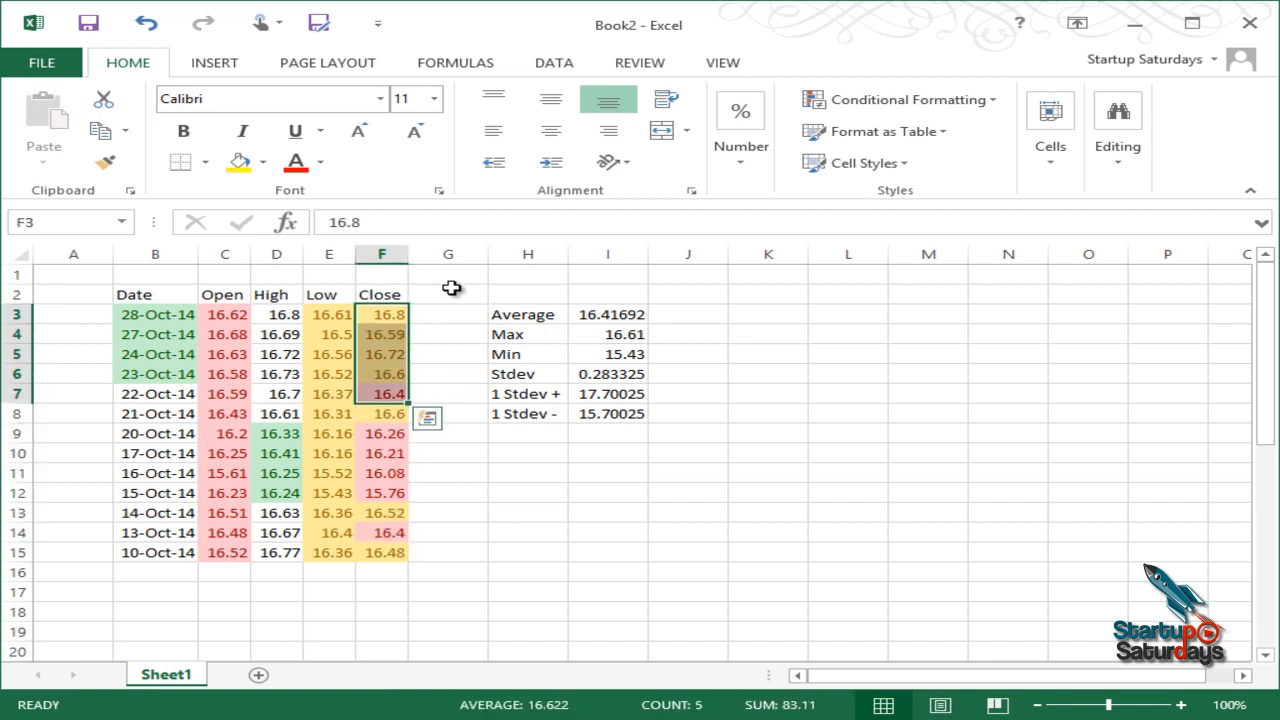
pyautogui.click(419, 299)
pyautogui.click(400, 316)
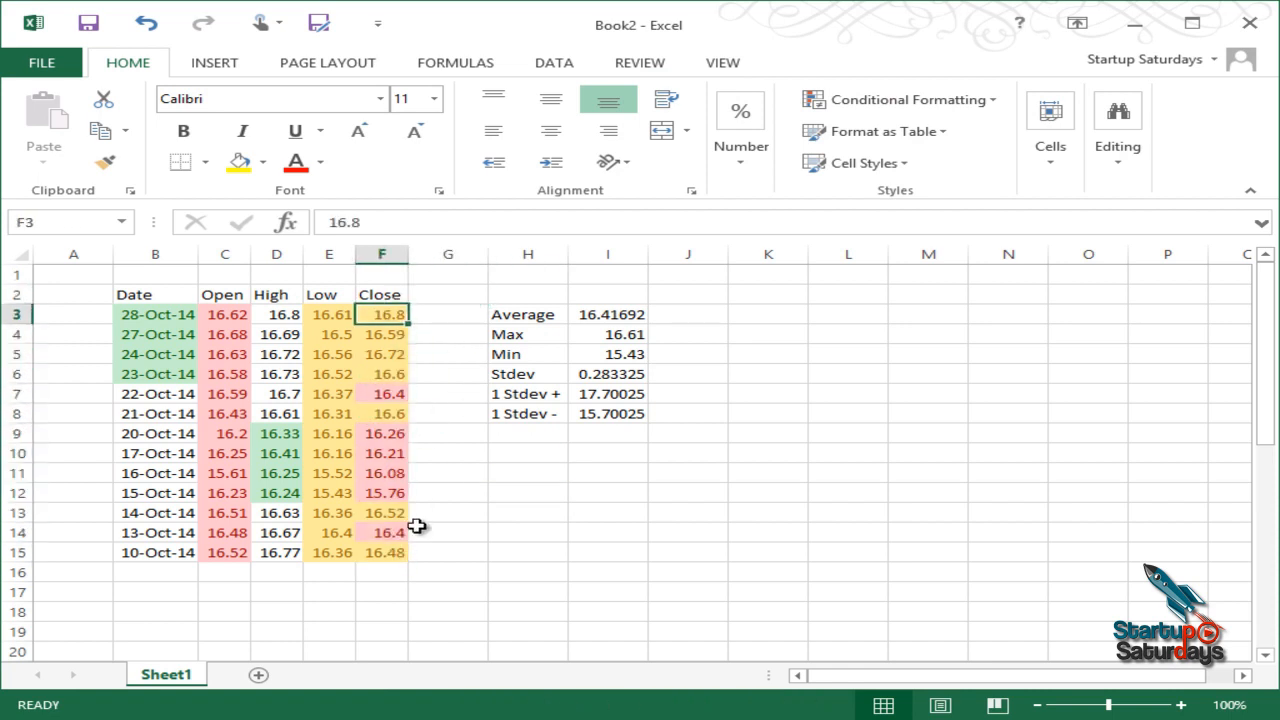
pyautogui.click(386, 607)
pyautogui.click(540, 494)
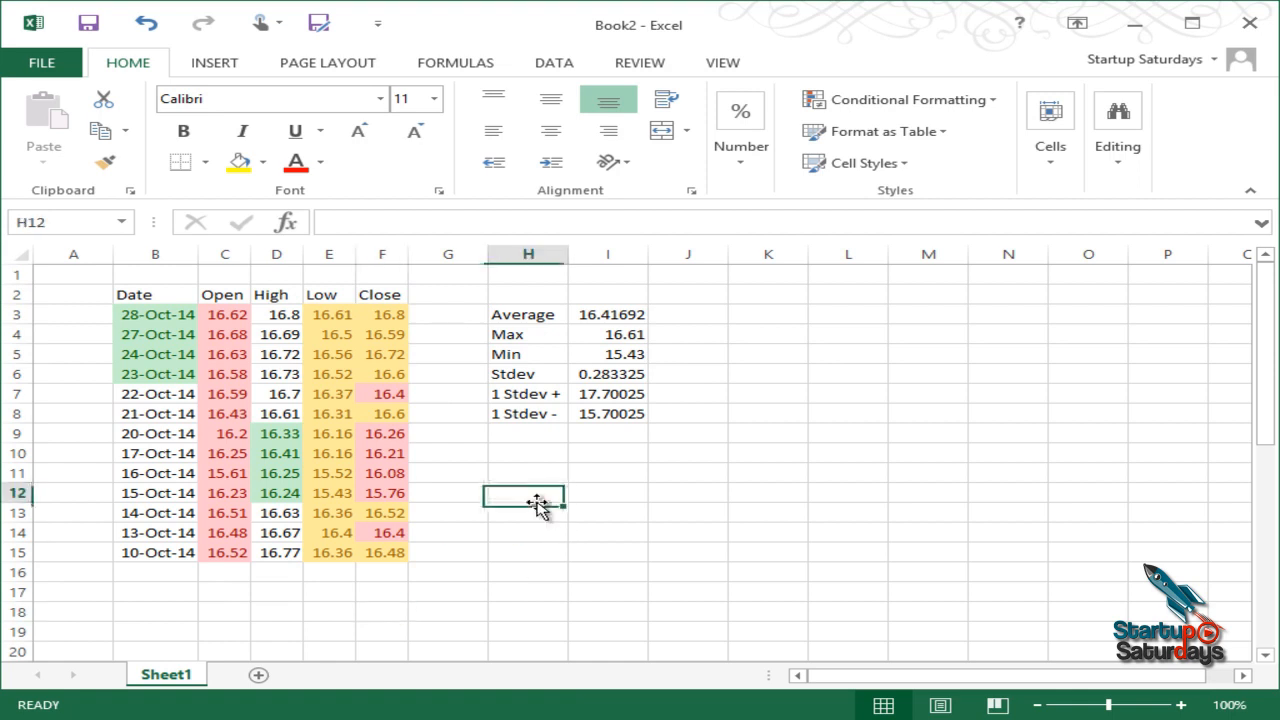
pyautogui.moveTo(384, 313); pyautogui.dragTo(381, 553)
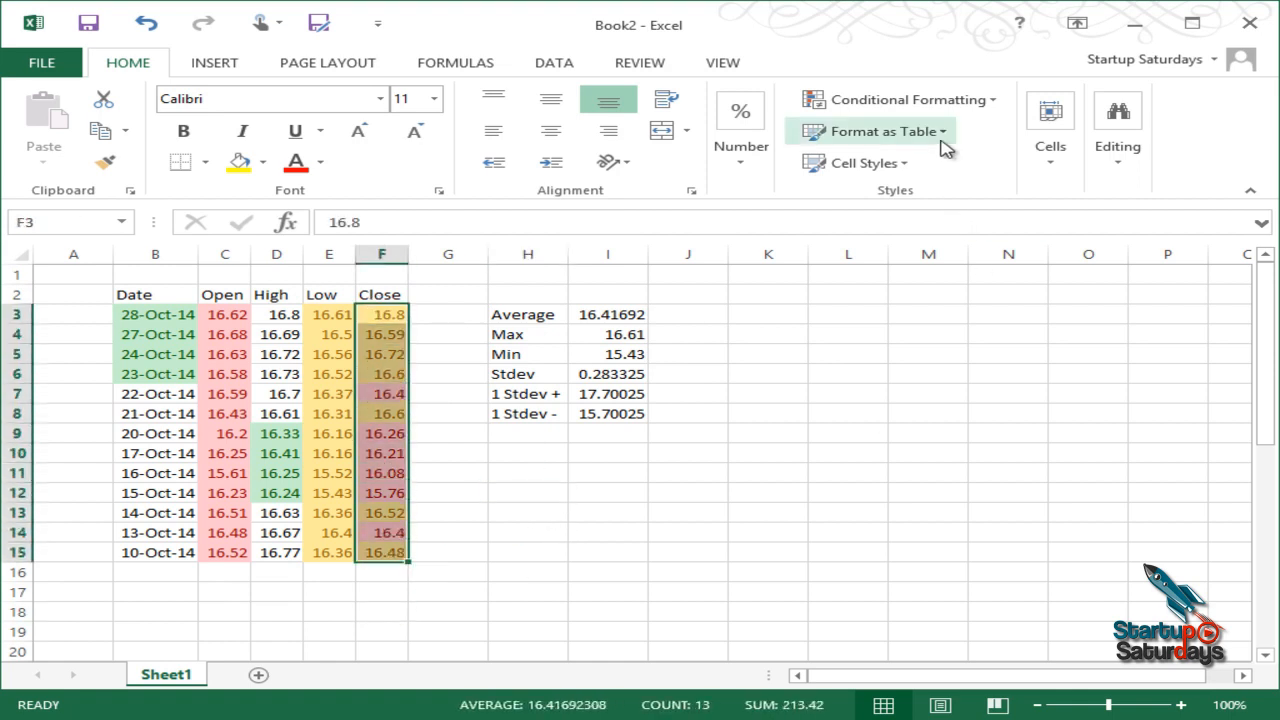
# Step: Clear the conditional rules from the Close prices, then undo the clearing
pyautogui.click(946, 103)
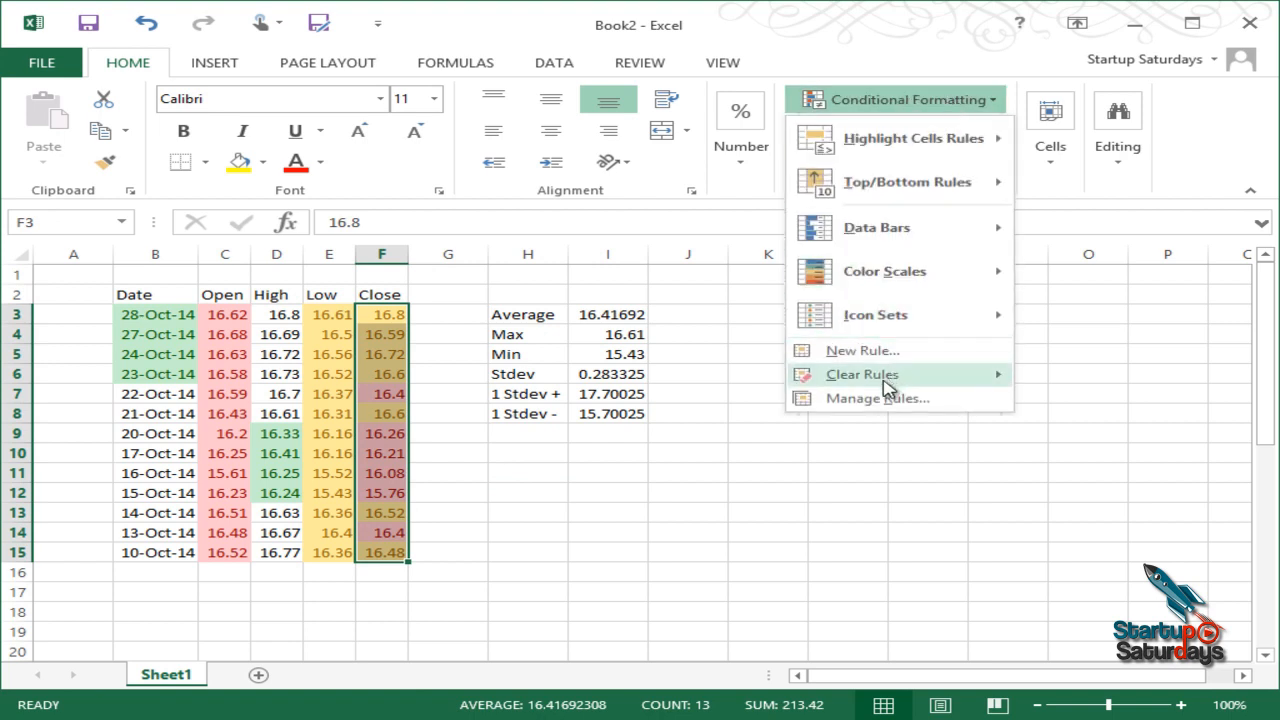
pyautogui.moveTo(889, 373)
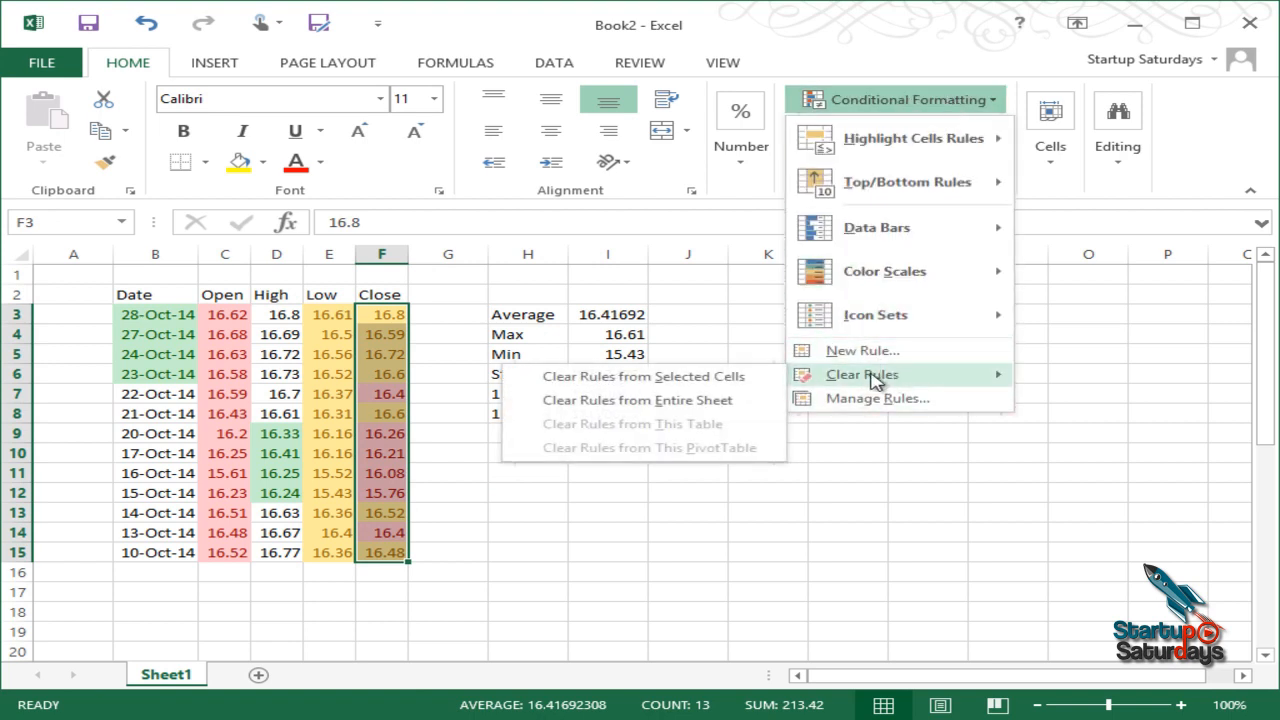
pyautogui.click(698, 382)
pyautogui.click(620, 478)
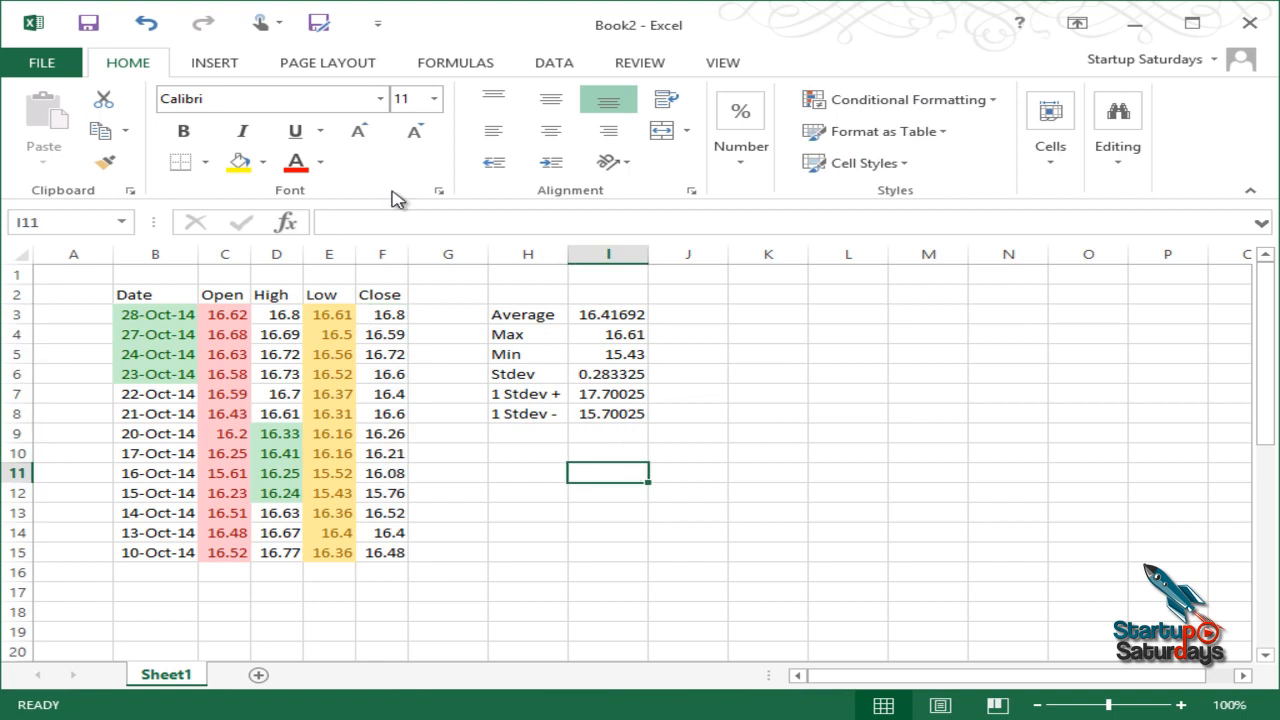
pyautogui.click(145, 21)
# Step: Copy blank H13's formatting onto F3:F15 with Format Painter to strip the shading
pyautogui.moveTo(382, 319); pyautogui.dragTo(391, 554)
pyautogui.click(528, 507)
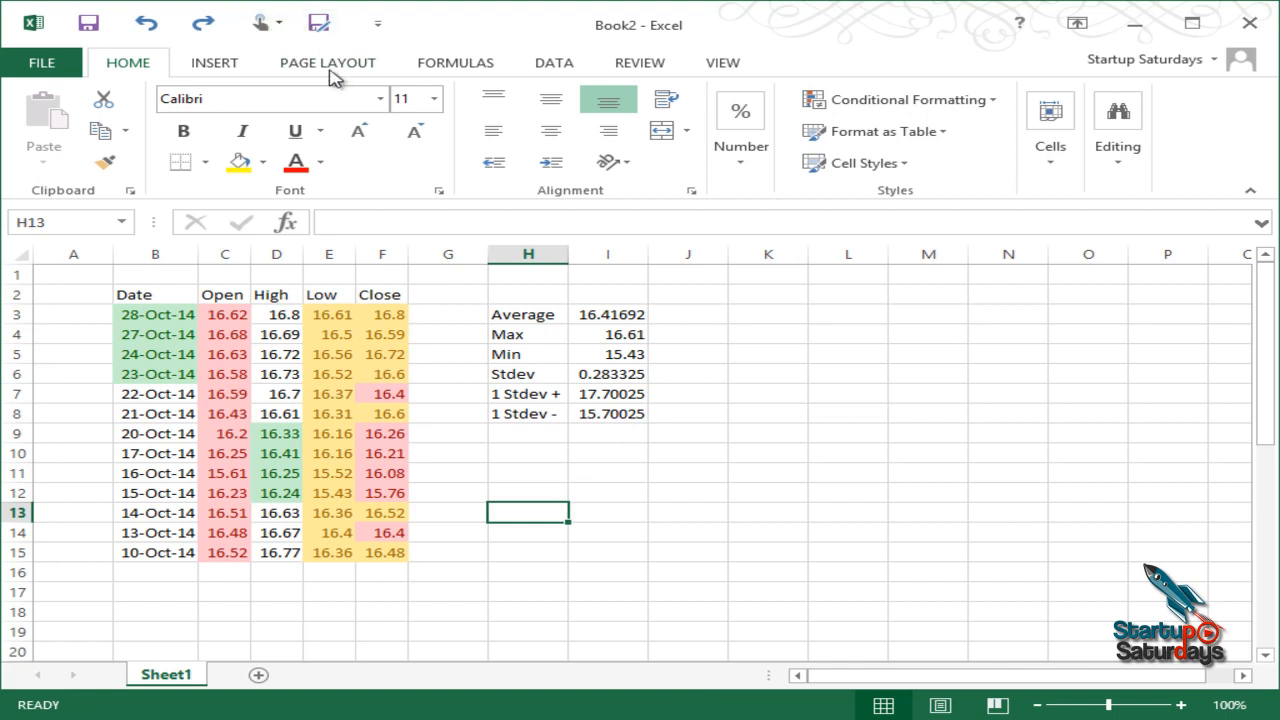
pyautogui.click(104, 161)
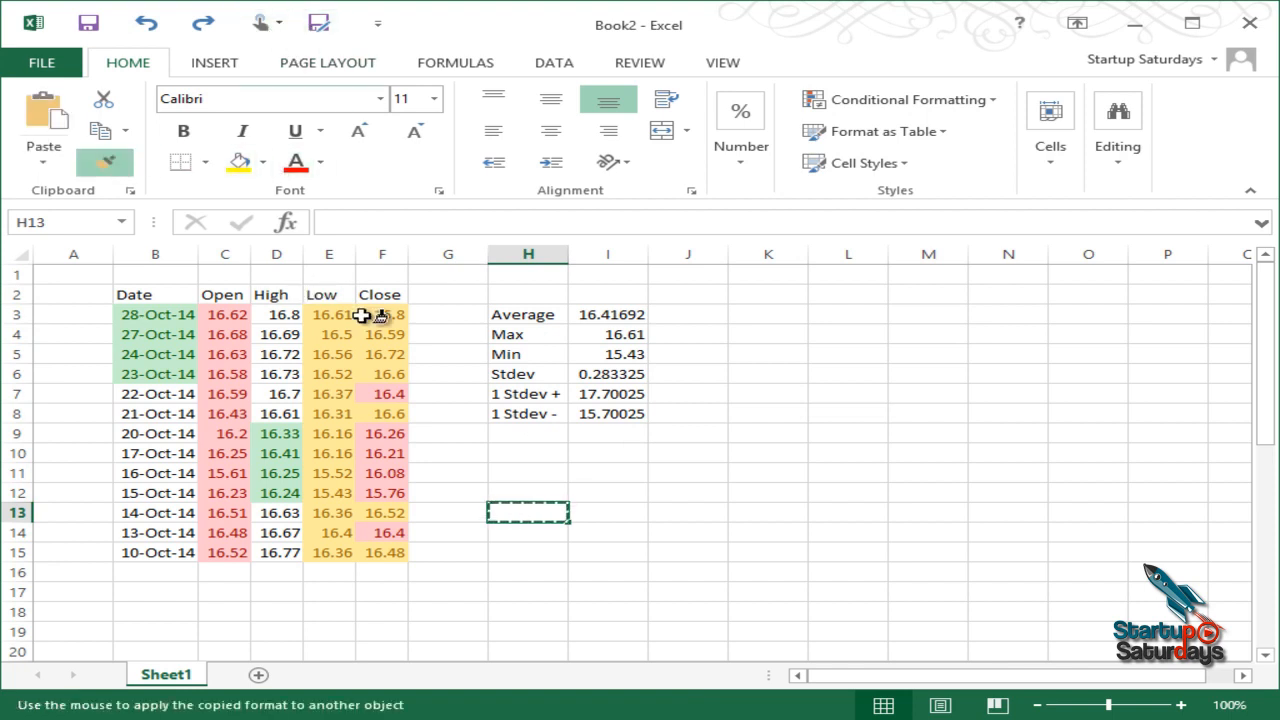
pyautogui.moveTo(397, 317)
pyautogui.mouseDown()
pyautogui.moveTo(417, 369)
pyautogui.moveTo(420, 500)
pyautogui.moveTo(400, 551)
pyautogui.mouseUp()
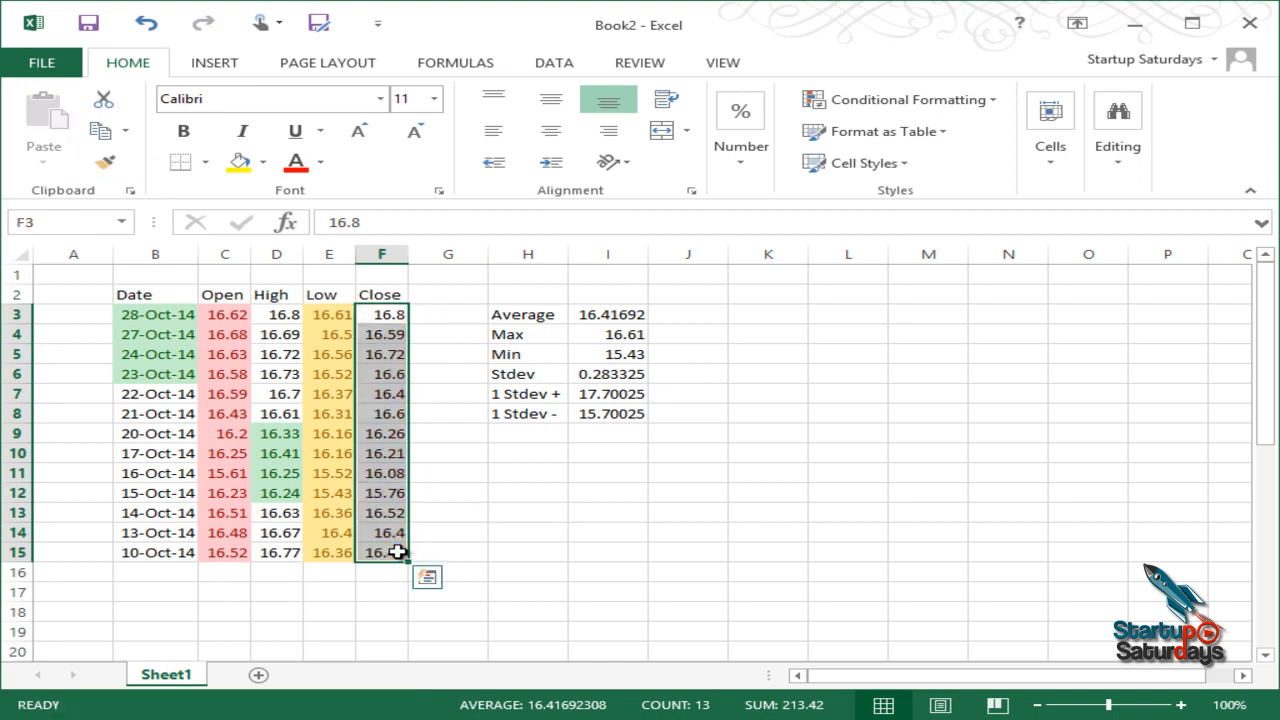
pyautogui.click(391, 333)
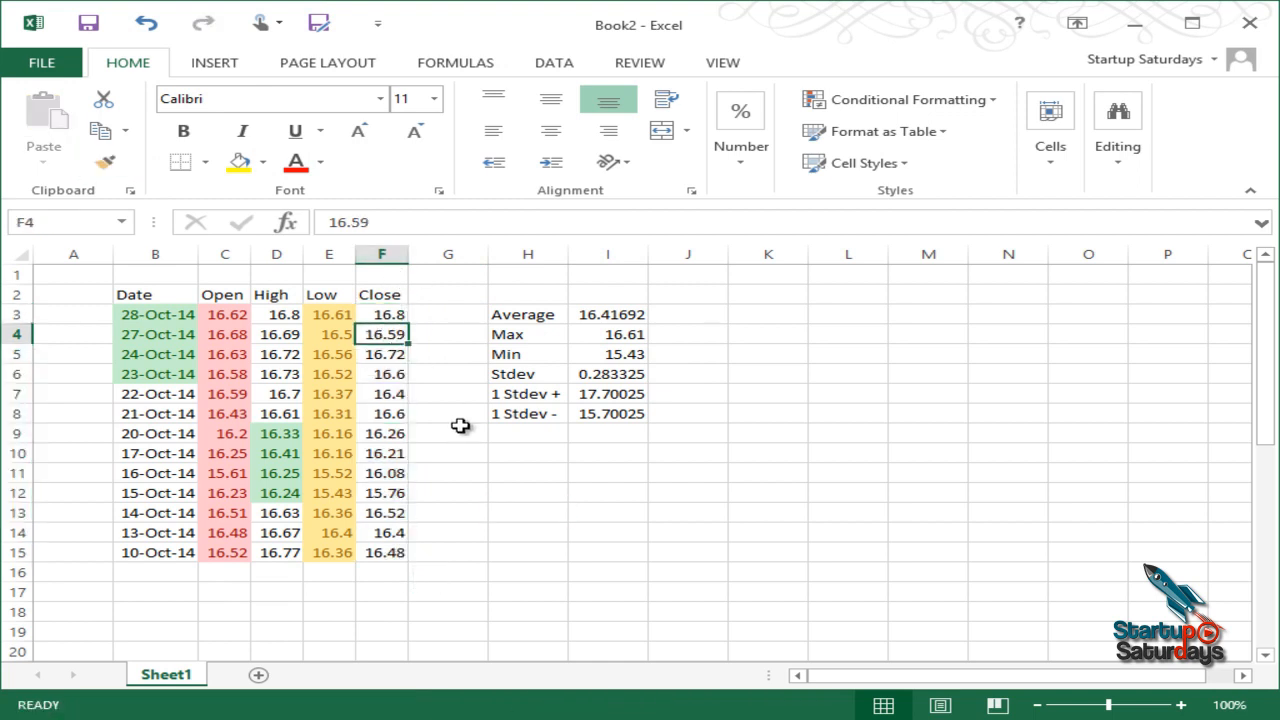
pyautogui.click(640, 588)
pyautogui.moveTo(385, 314); pyautogui.dragTo(388, 554)
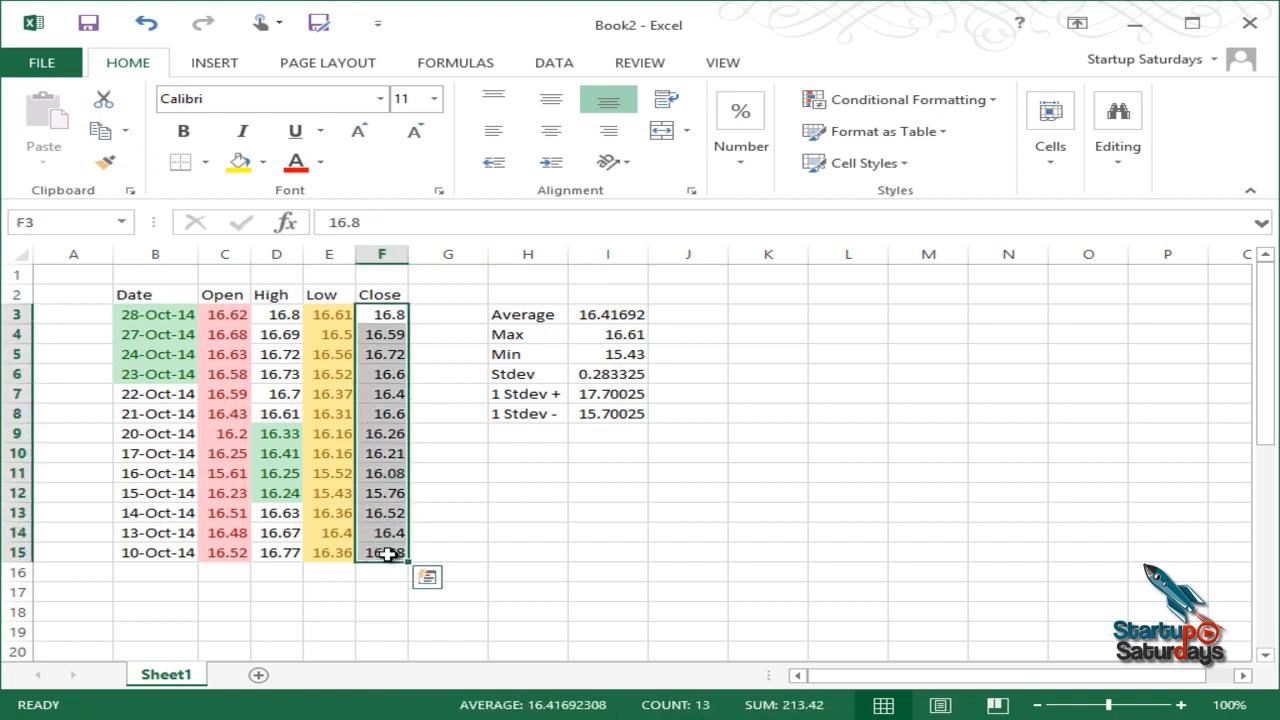
# Step: Add an Above Average rule that gives Close prices red text
pyautogui.click(913, 101)
pyautogui.moveTo(914, 184)
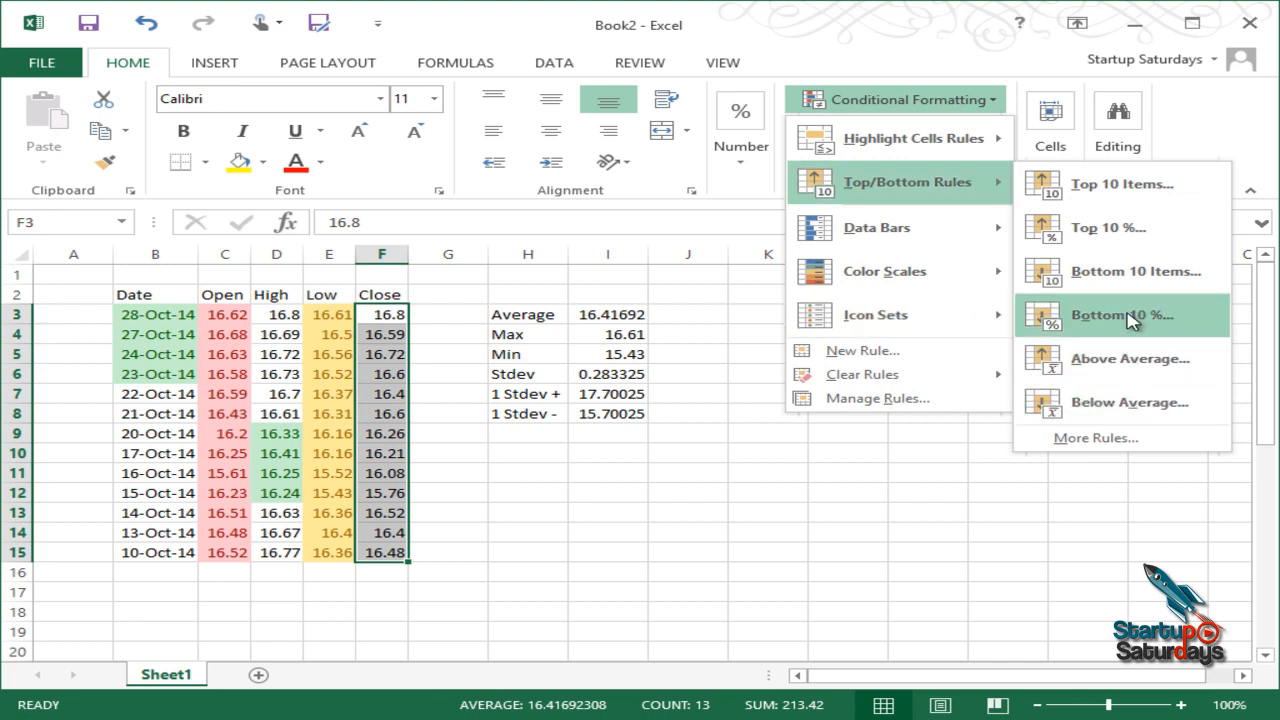
pyautogui.click(1146, 362)
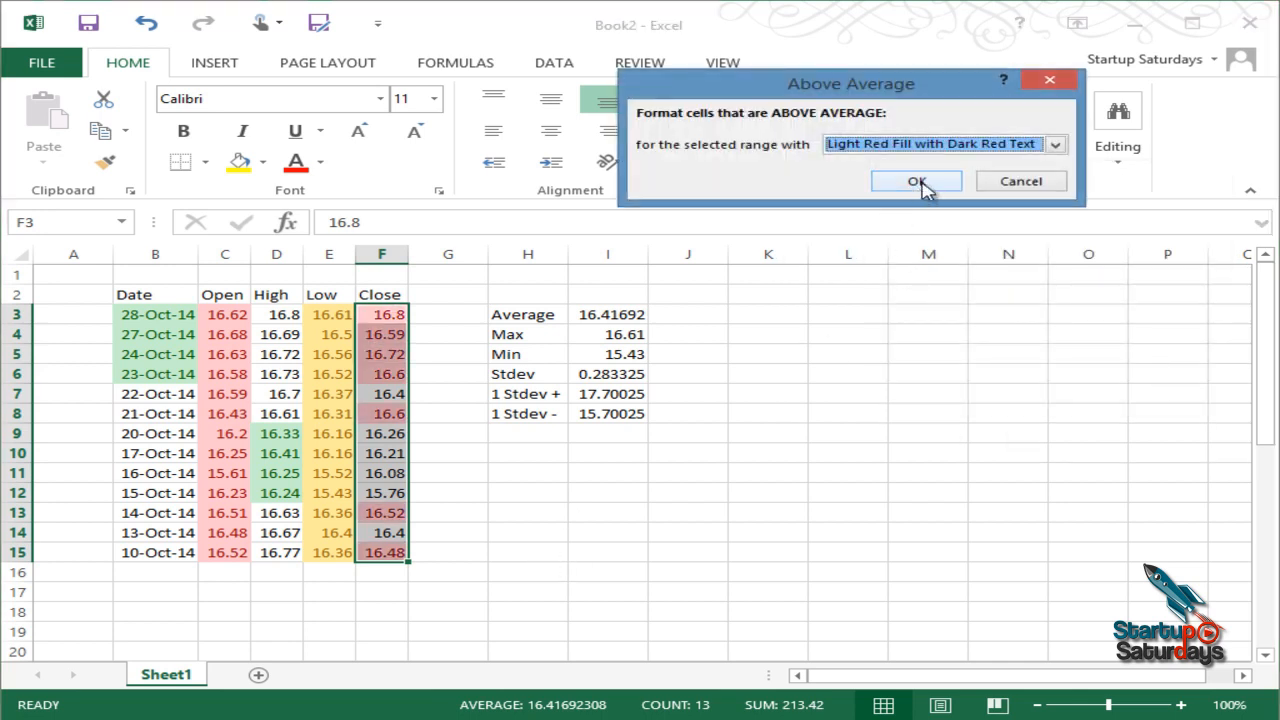
pyautogui.click(1055, 144)
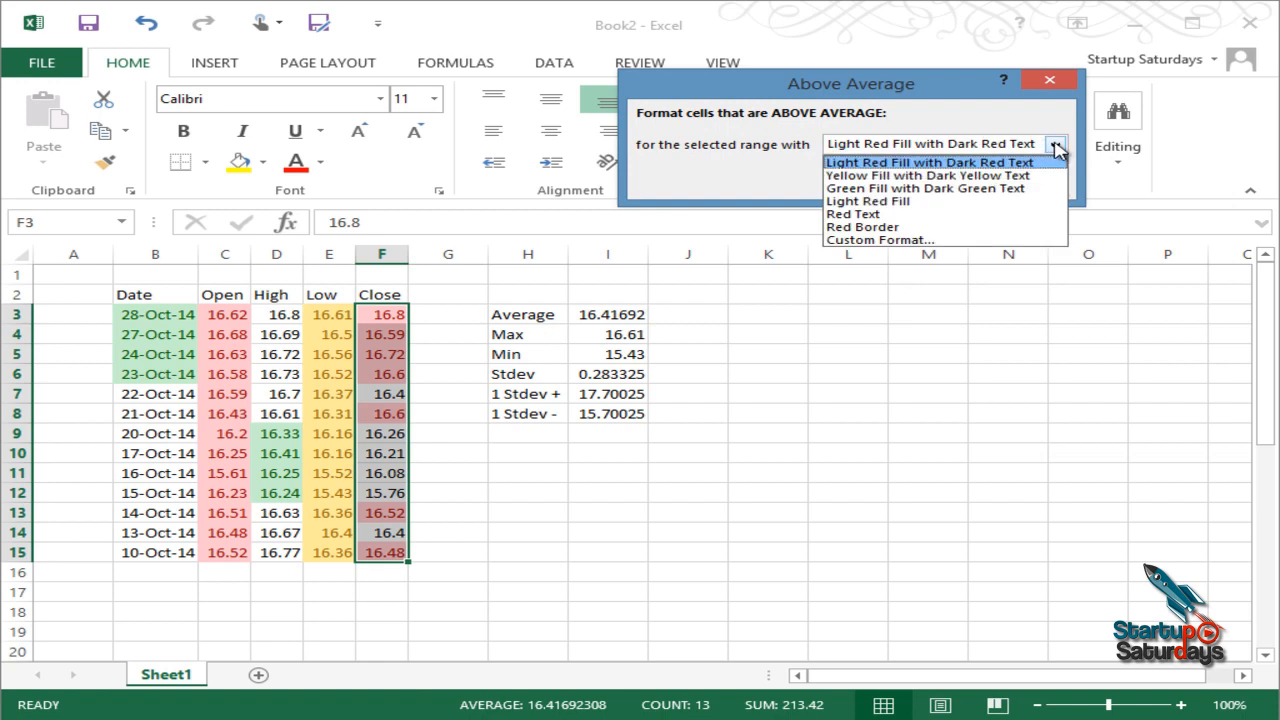
pyautogui.click(1010, 214)
pyautogui.click(916, 181)
# Step: Check the red-text Close prices, then select the empty cell G2
pyautogui.click(529, 514)
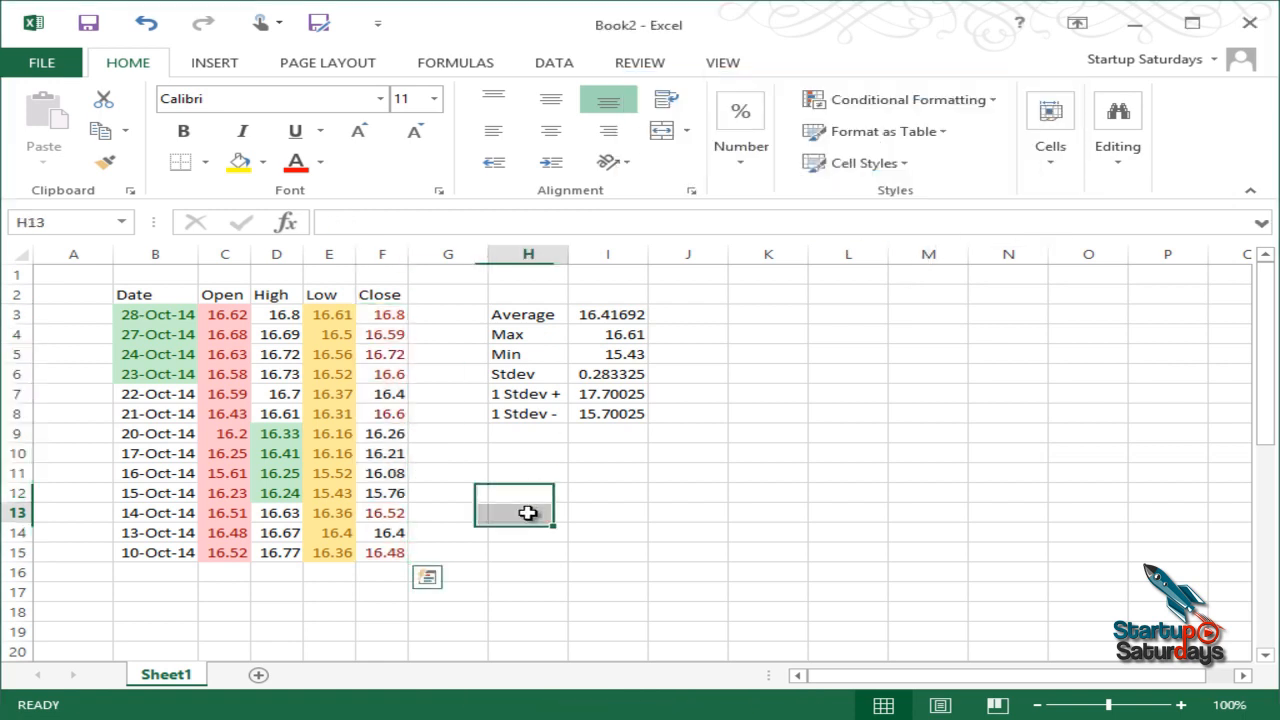
pyautogui.moveTo(391, 314); pyautogui.dragTo(405, 515)
pyautogui.click(492, 532)
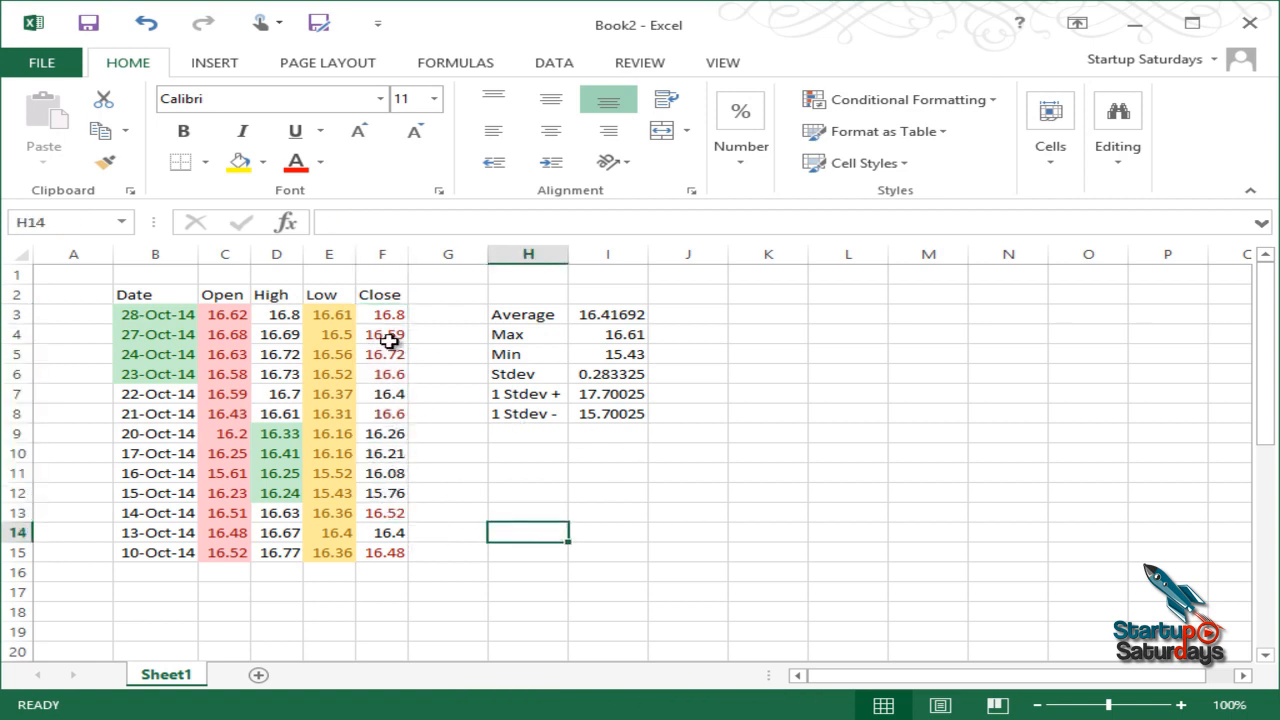
pyautogui.click(449, 293)
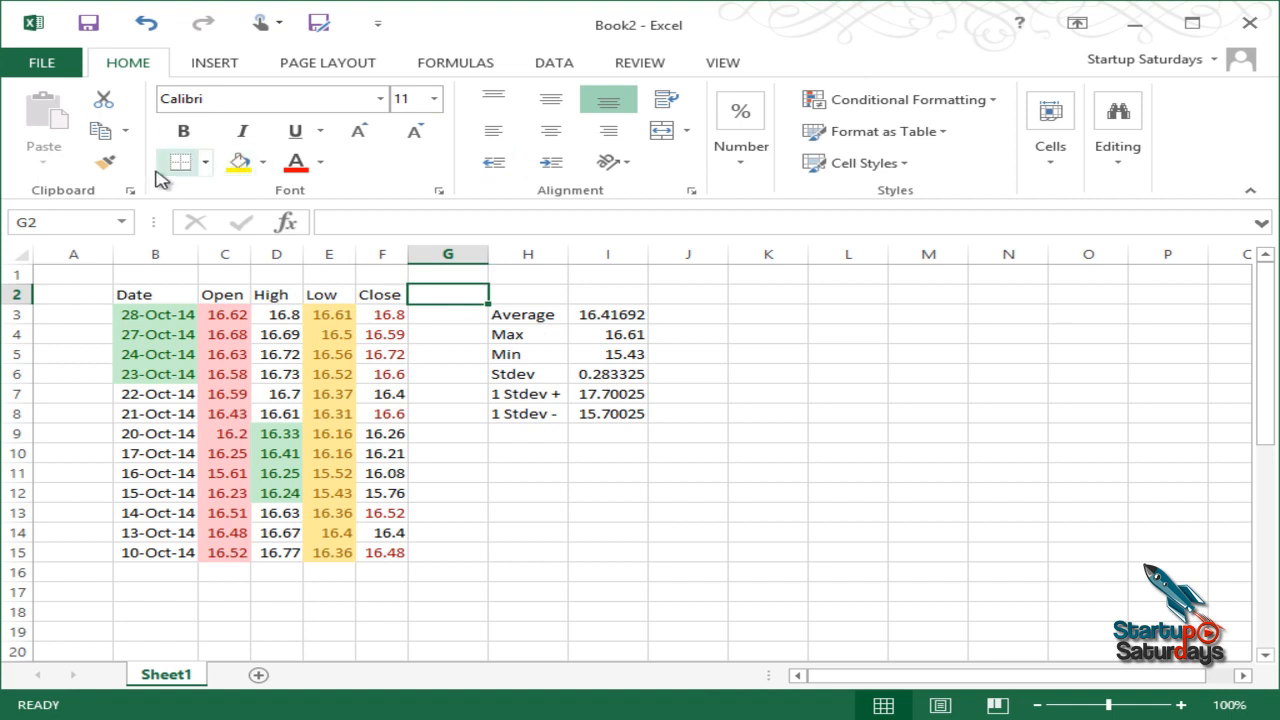
pyautogui.moveTo(395, 314); pyautogui.dragTo(402, 561)
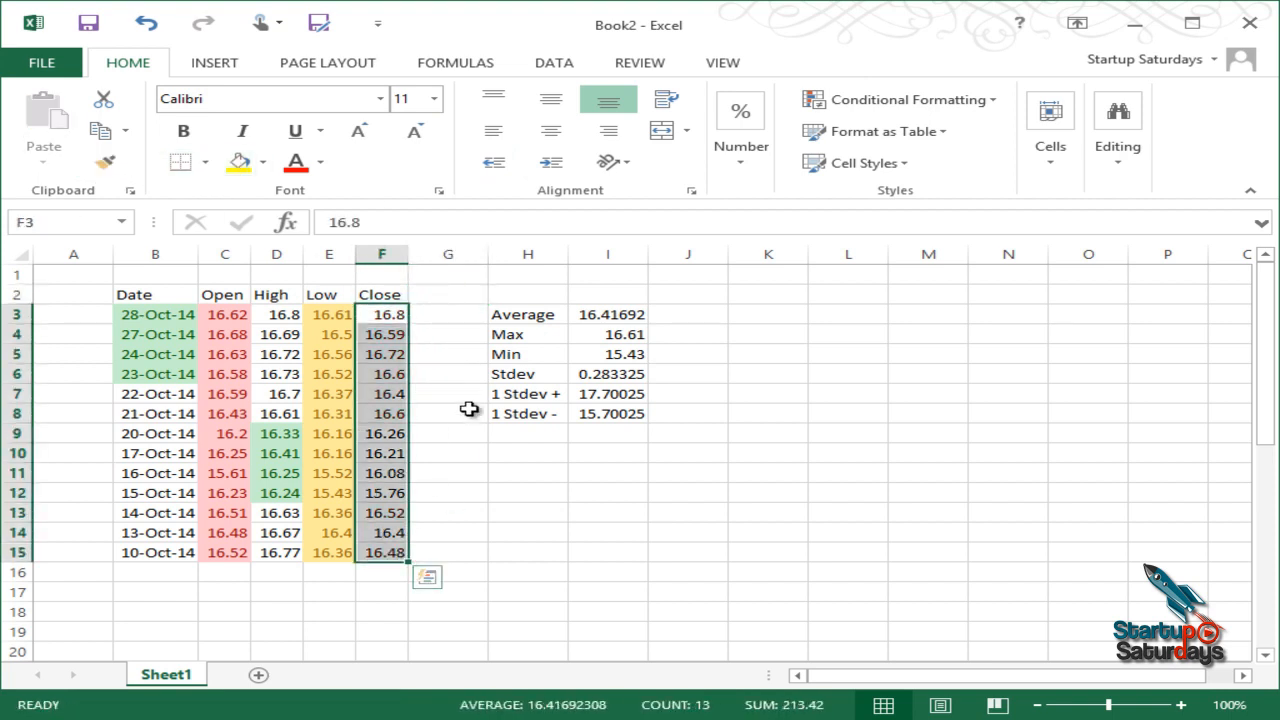
pyautogui.click(458, 277)
pyautogui.click(969, 109)
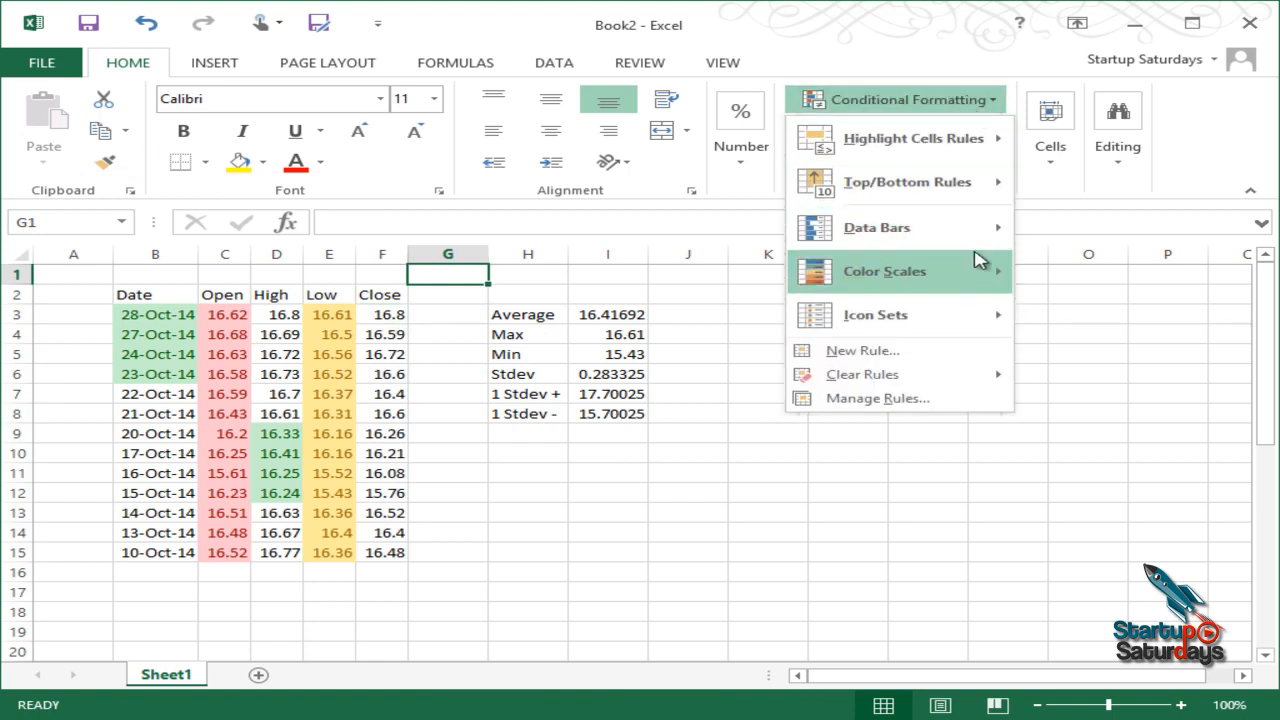
pyautogui.click(558, 396)
pyautogui.moveTo(385, 314); pyautogui.dragTo(385, 560)
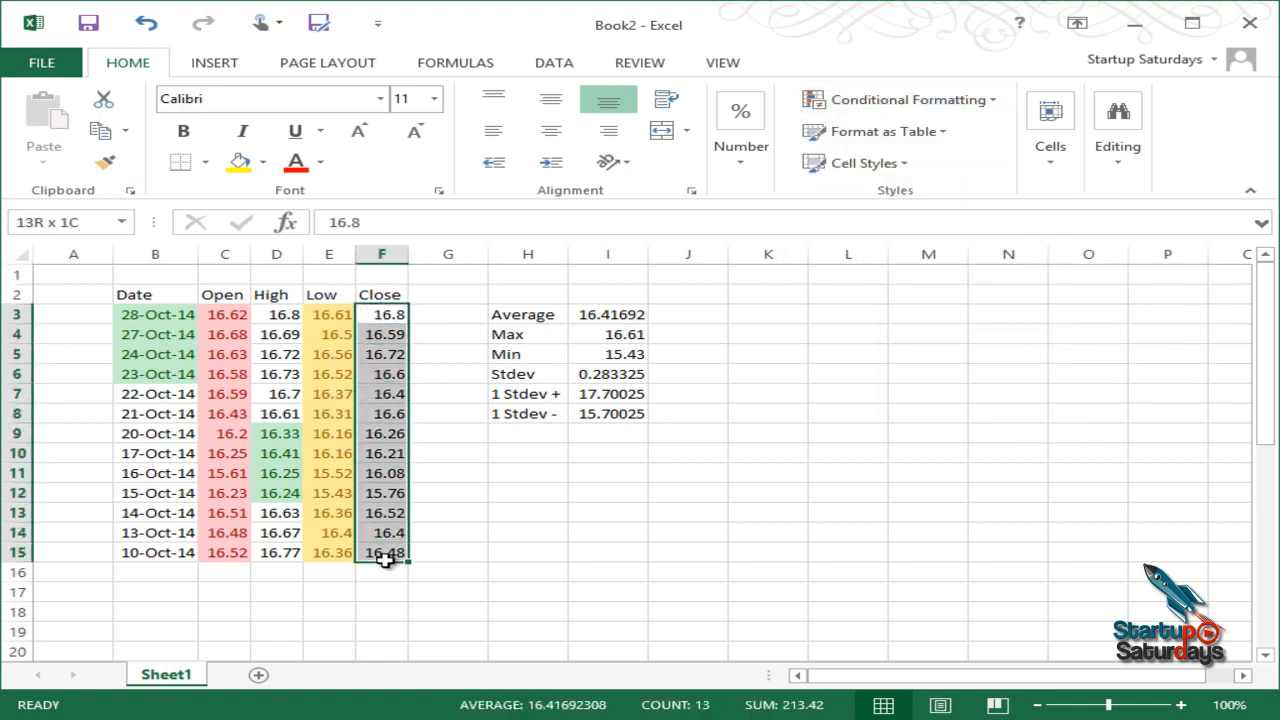
pyautogui.click(966, 104)
pyautogui.moveTo(983, 234)
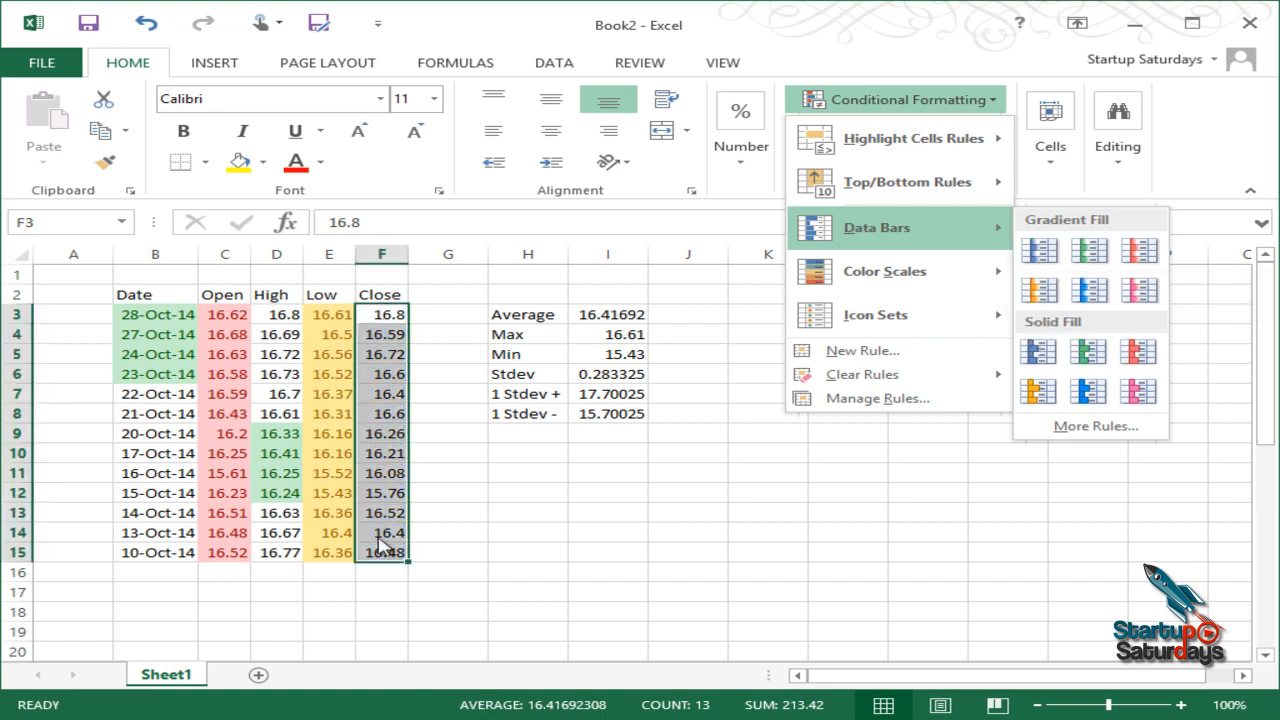
pyautogui.click(452, 310)
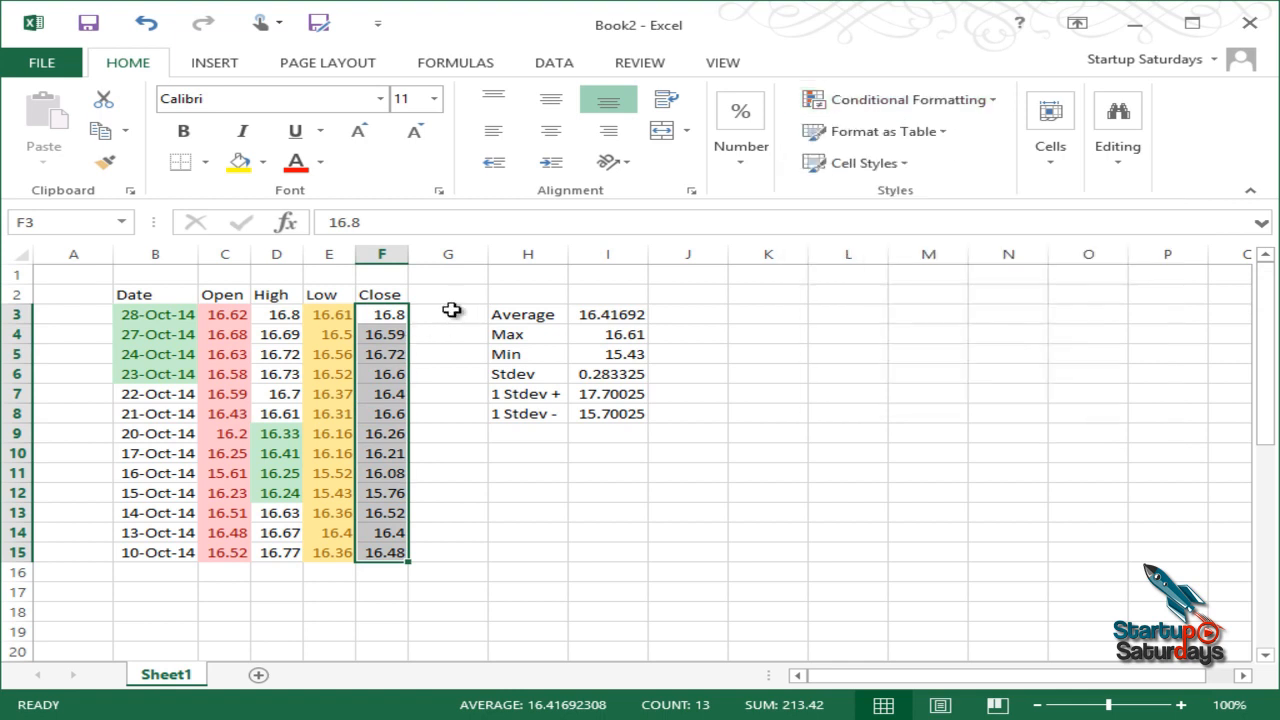
pyautogui.click(450, 311)
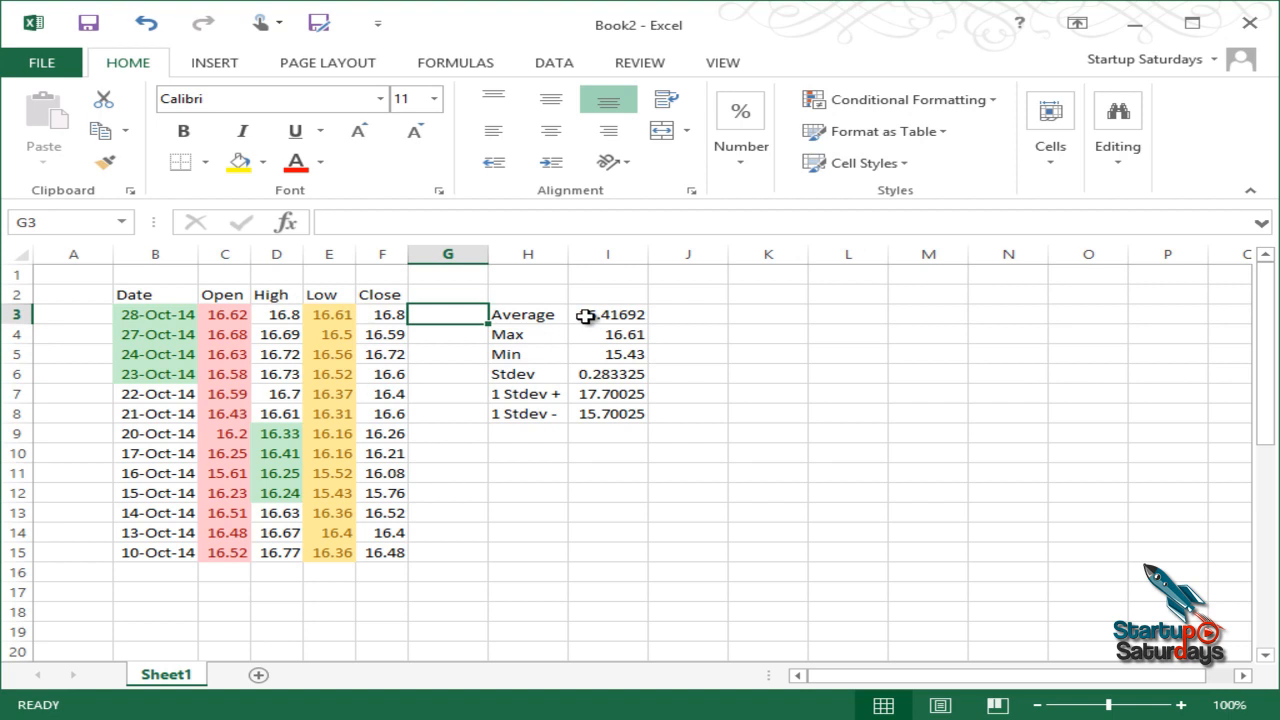
# Step: Enter a RANDBETWEEN formula in G3 via autocomplete, producing a #NAME? error
pyautogui.write('=random')
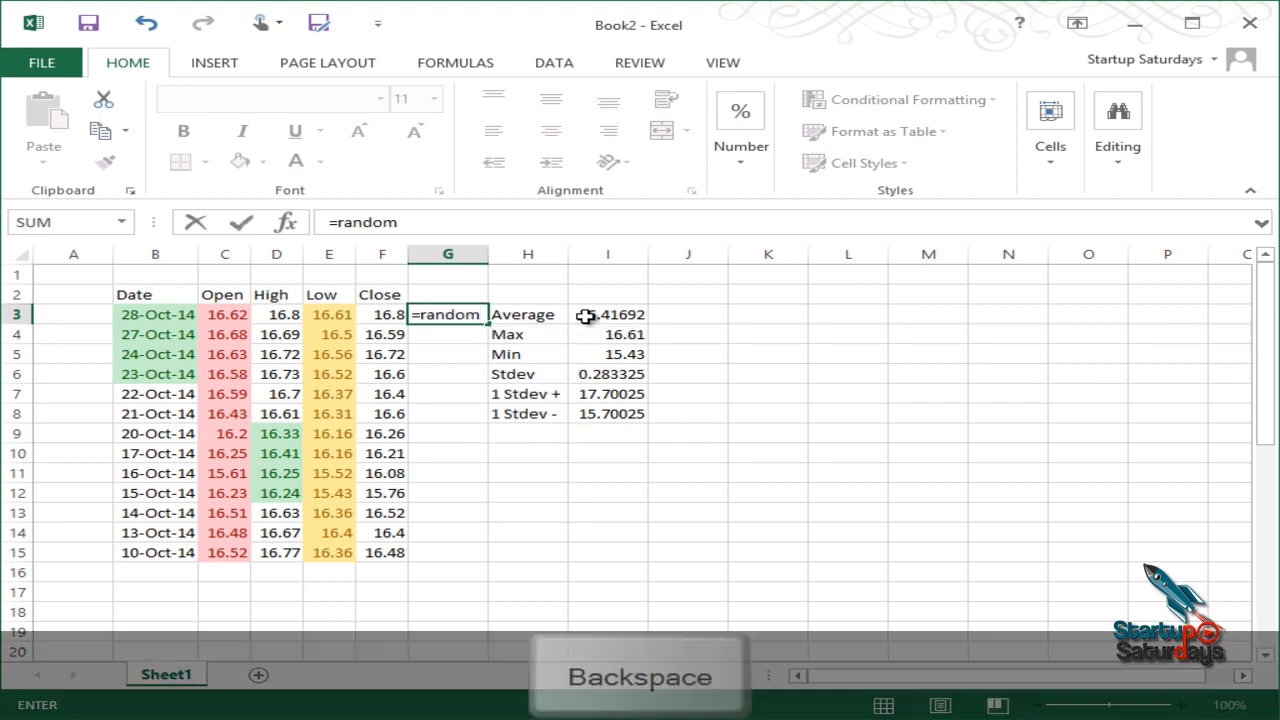
pyautogui.press('BackSpace')
pyautogui.press('BackSpace')
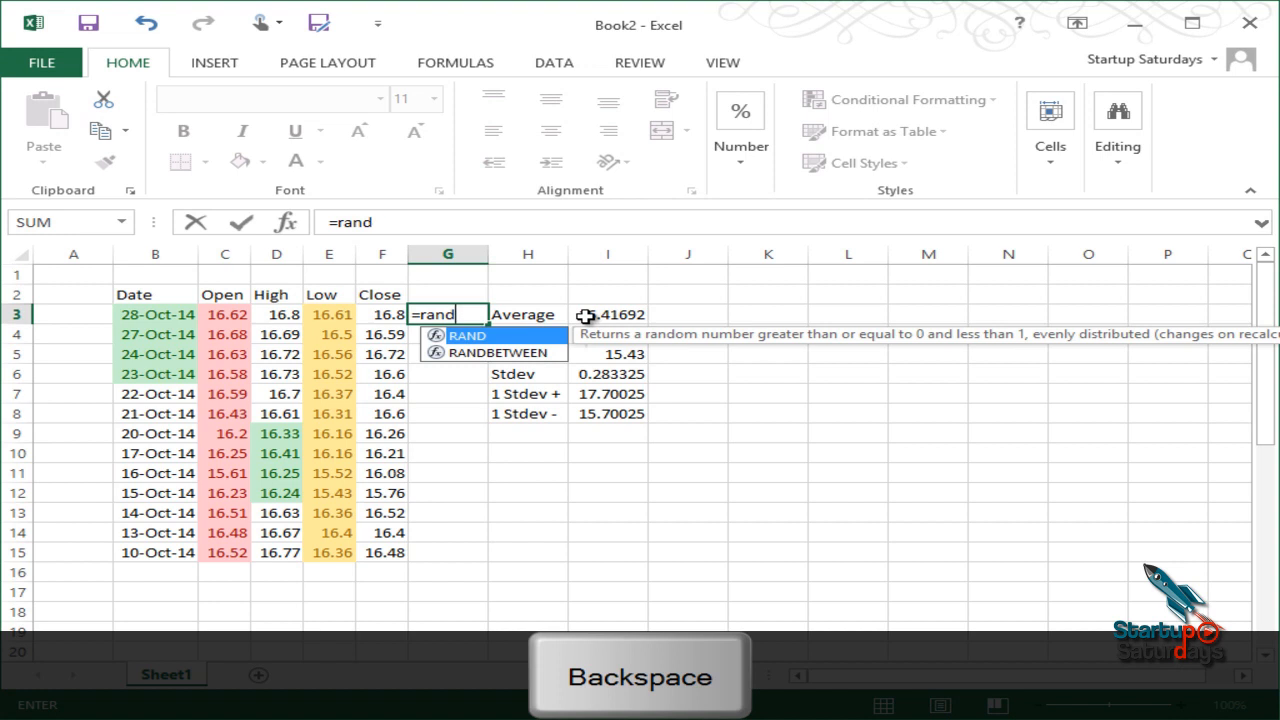
pyautogui.press('Down')
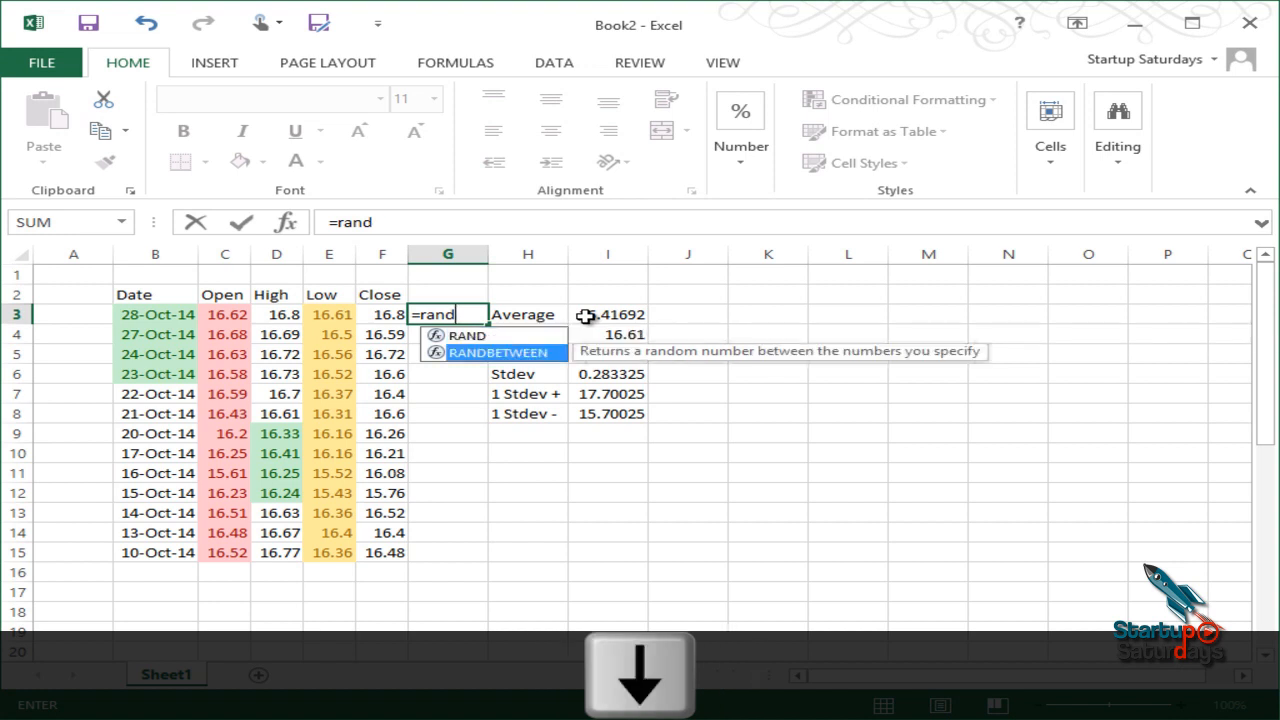
pyautogui.press('Return')
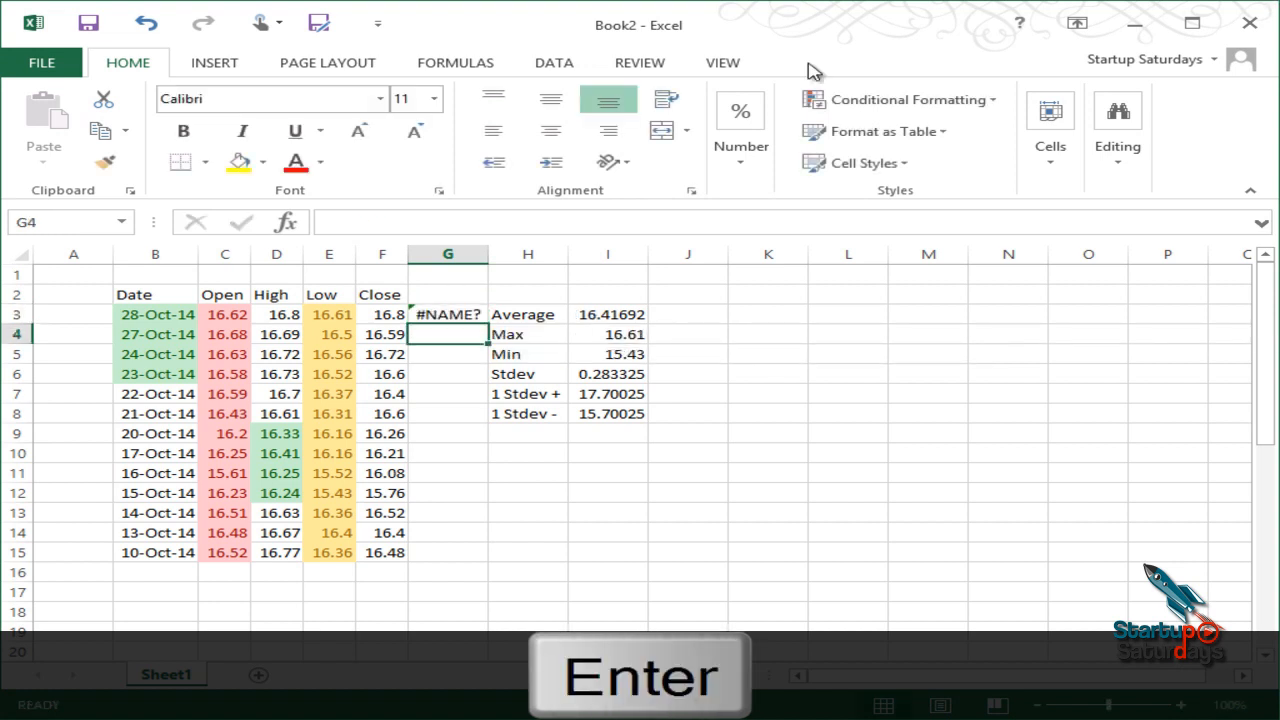
# Step: Correct the G3 formula in the formula bar to =RANDBETWEEN(1,100)
pyautogui.click(428, 318)
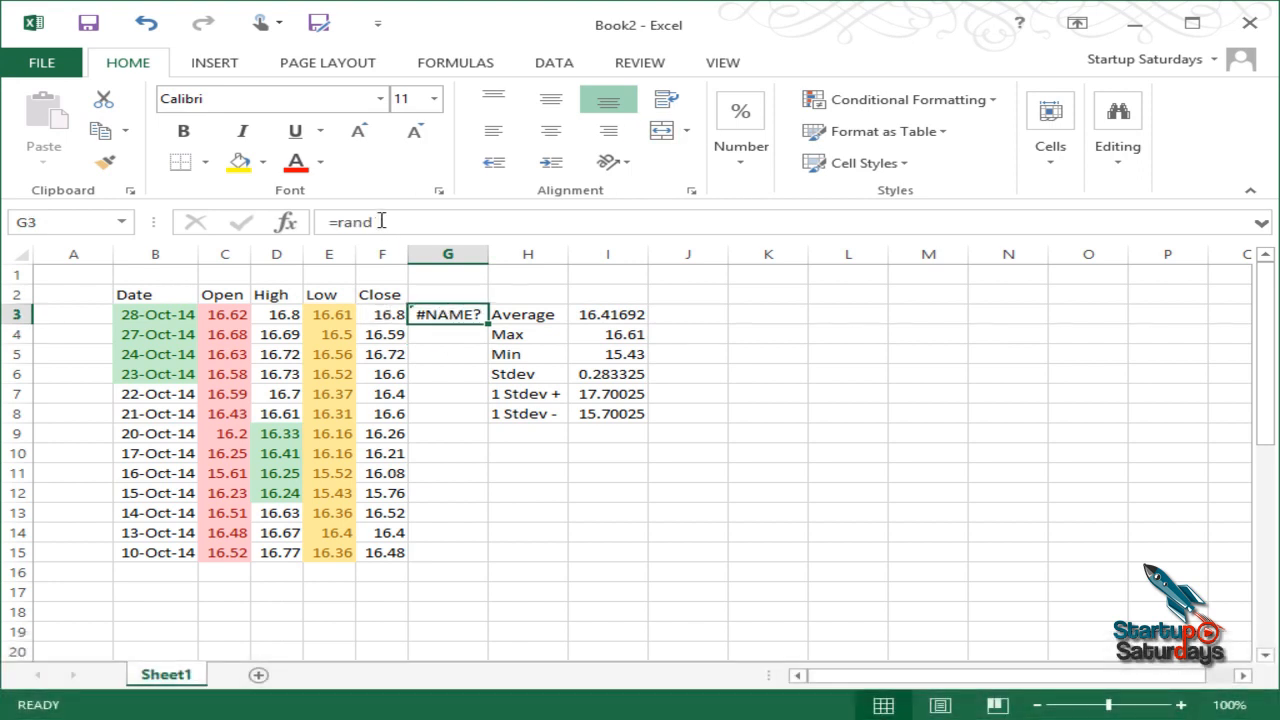
pyautogui.click(481, 221)
pyautogui.write('b')
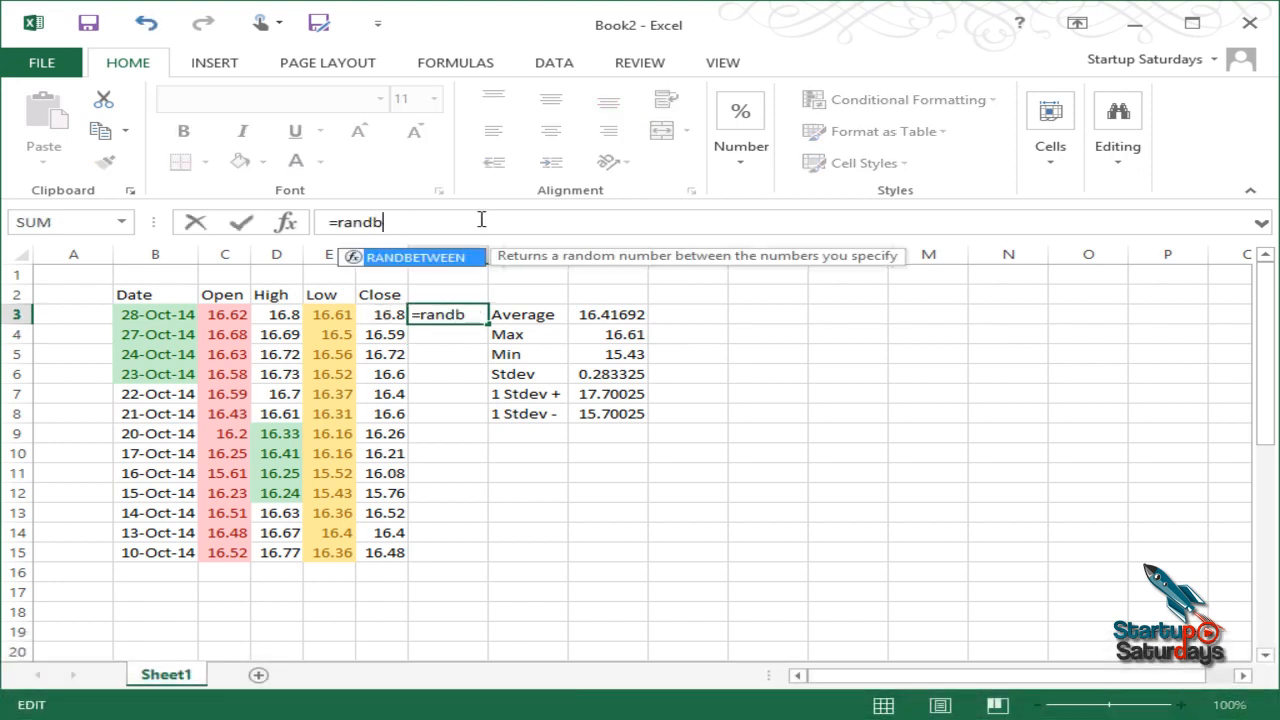
pyautogui.press('Right')
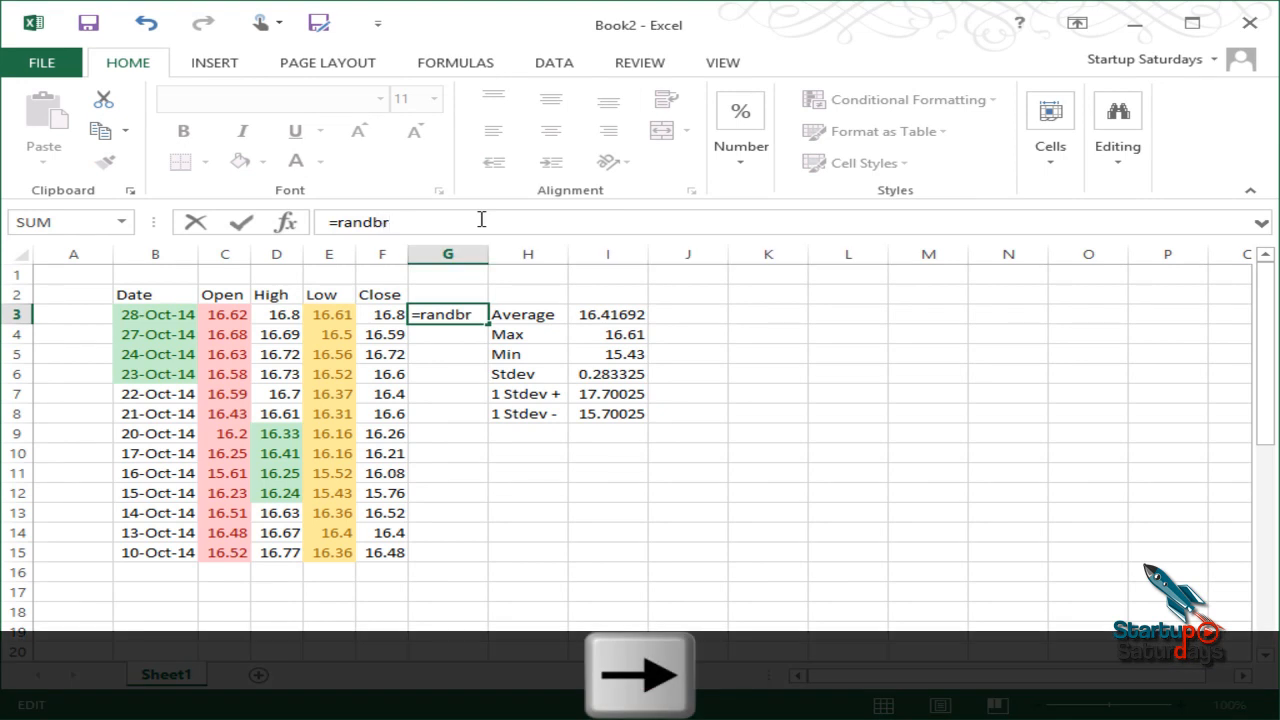
pyautogui.press('BackSpace')
pyautogui.press('BackSpace')
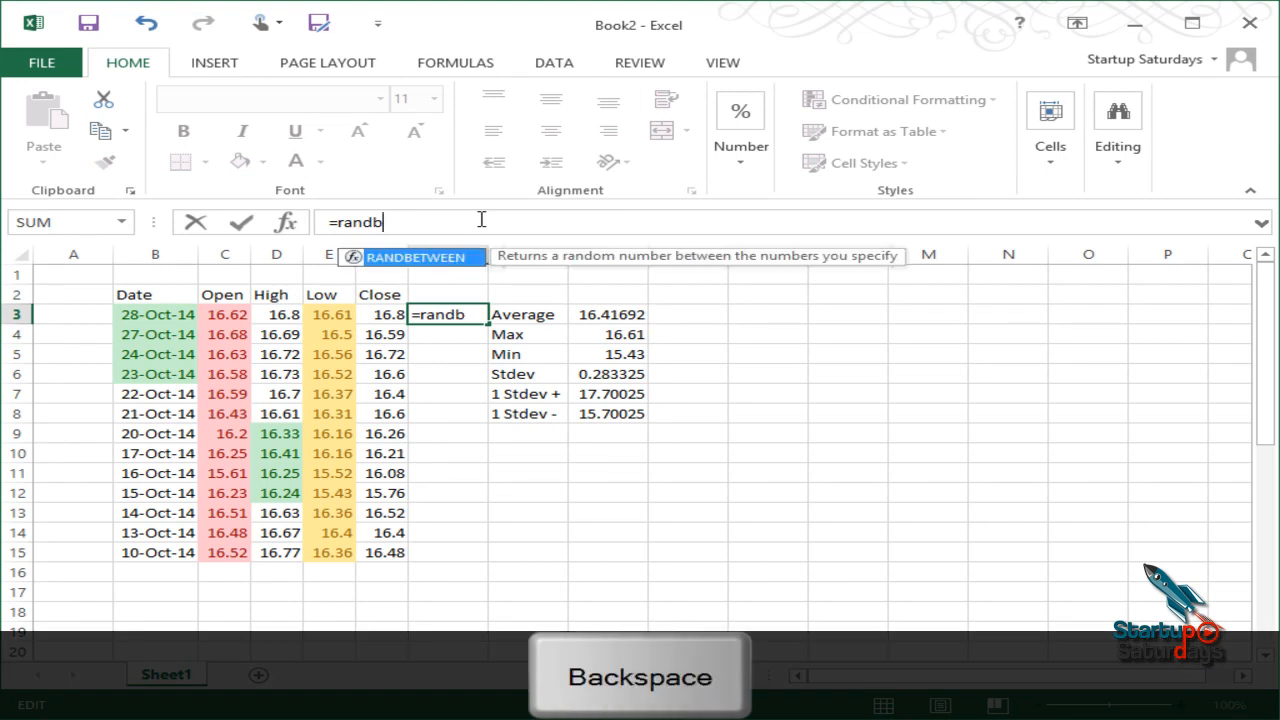
pyautogui.press('Down')
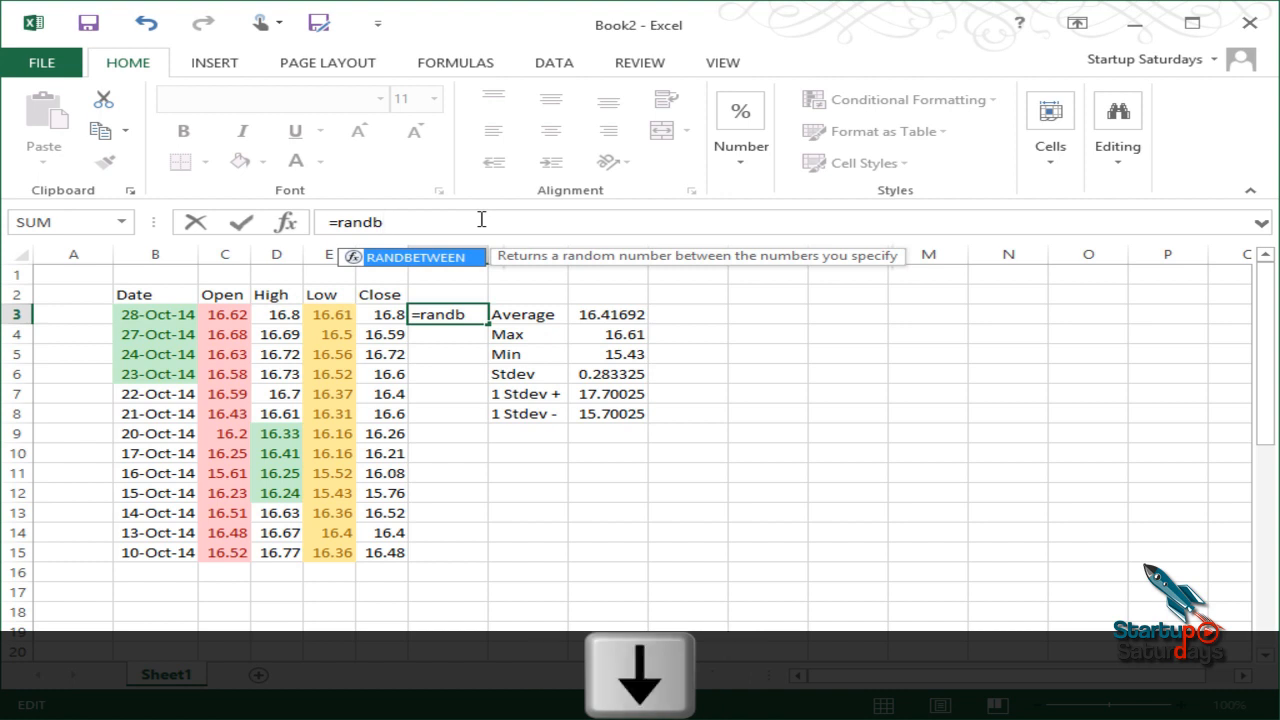
pyautogui.write('et')
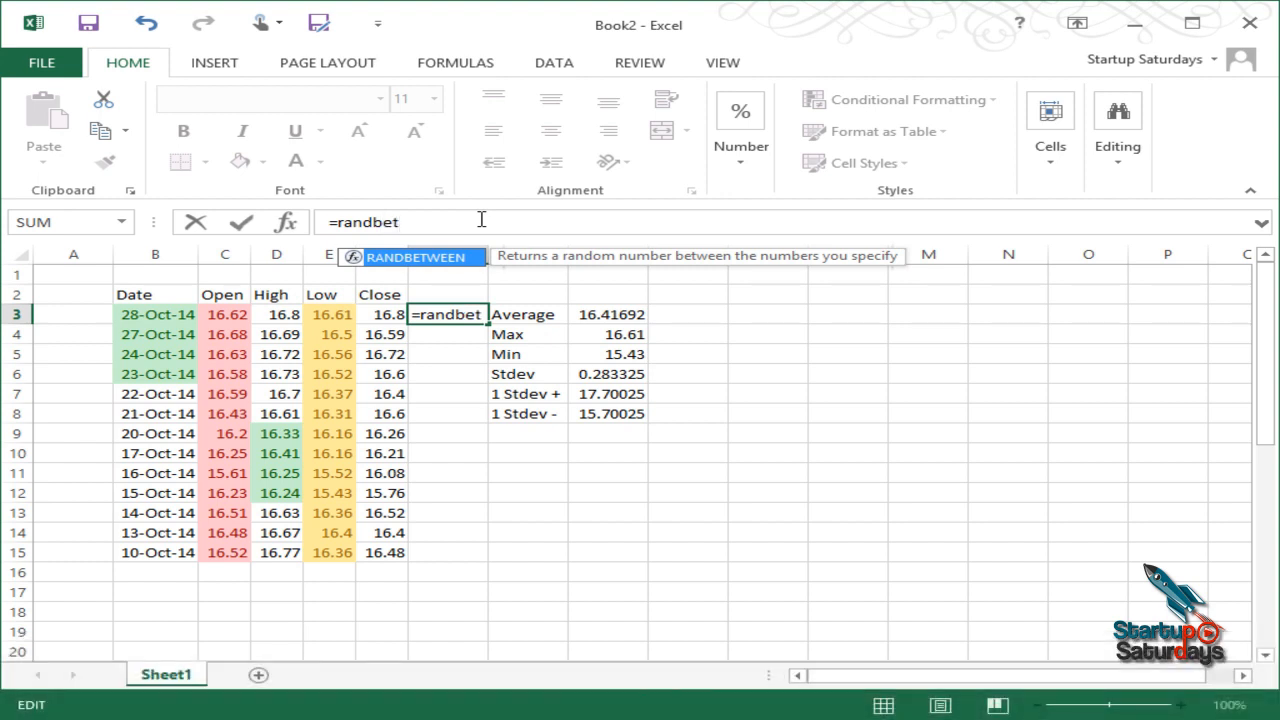
pyautogui.write('ween(')
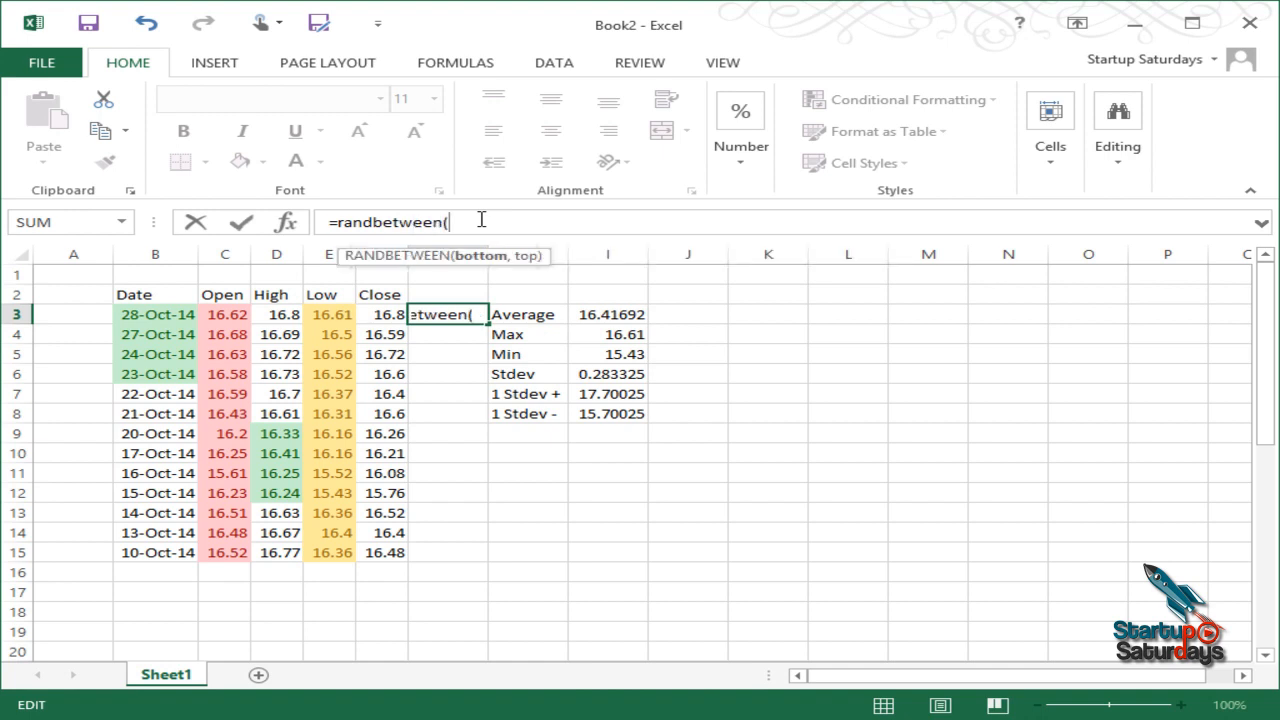
pyautogui.write('1,100')
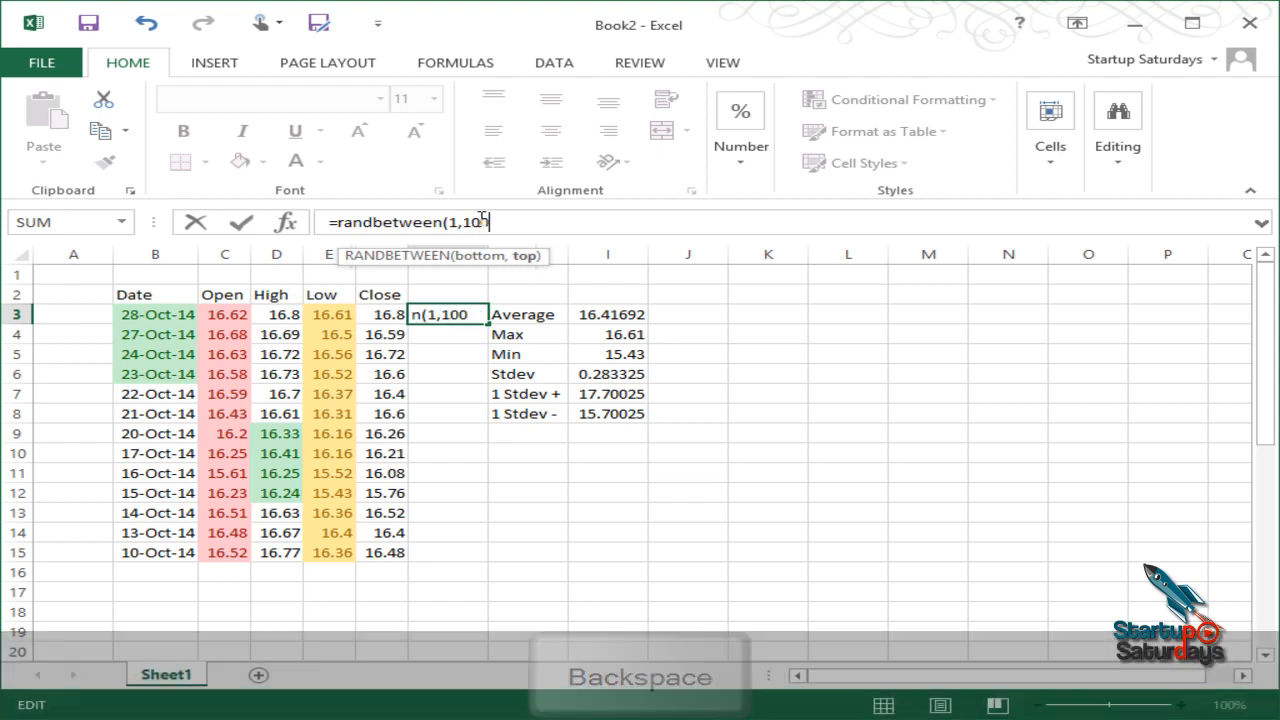
pyautogui.write(')')
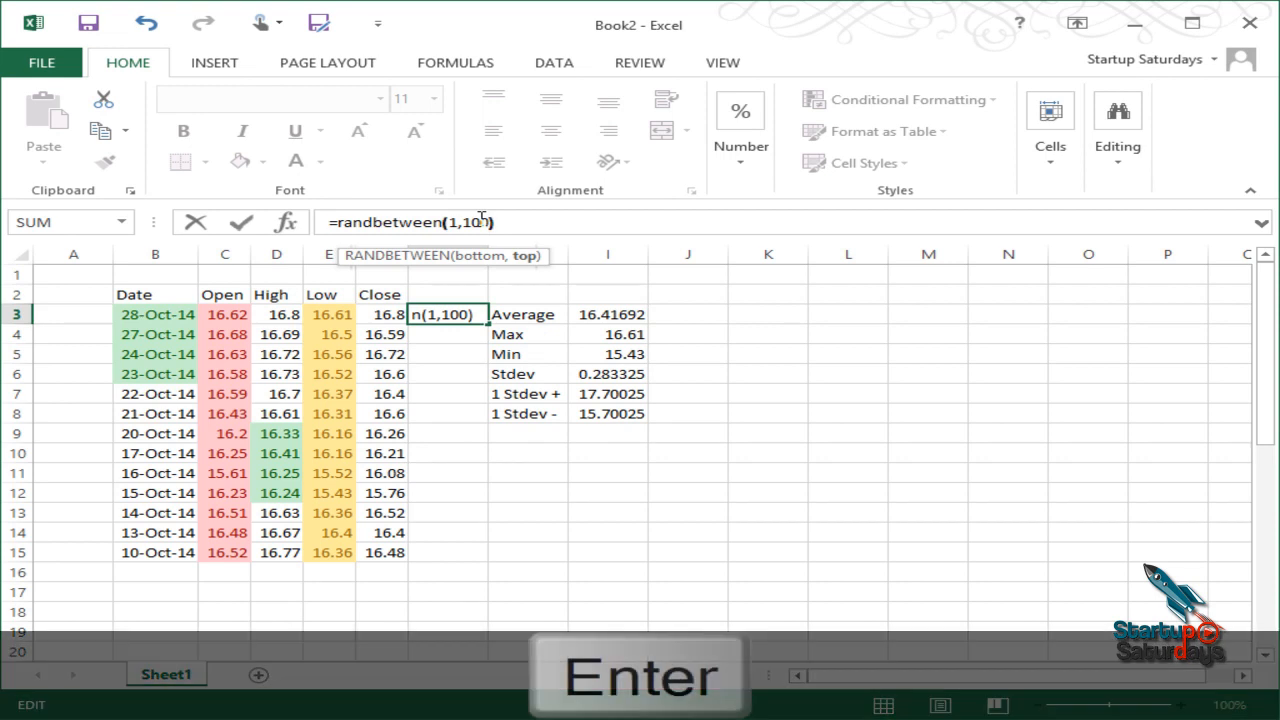
pyautogui.press('Return')
pyautogui.press('Up')
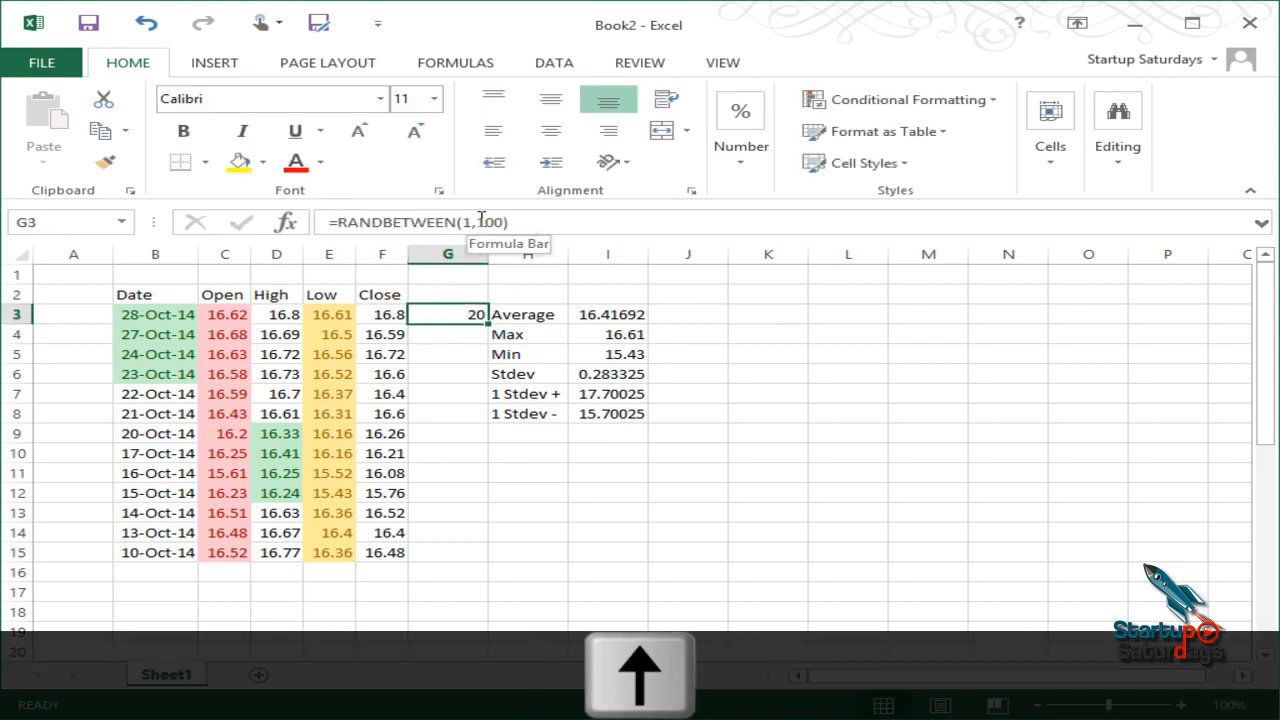
# Step: Copy G3's RANDBETWEEN formula down through G3:G15 and select the results
pyautogui.hotkey('ctrl', 'c')
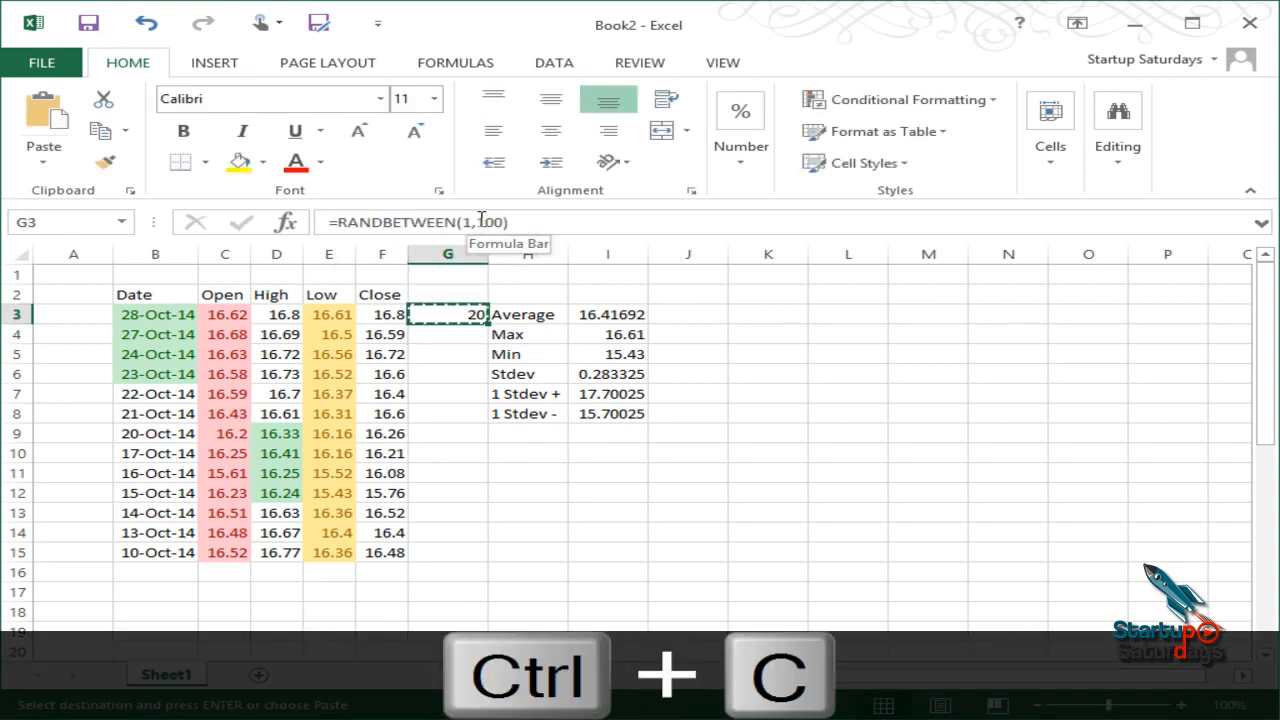
pyautogui.press('Left')
pyautogui.hotkey('shift', 'Down')
pyautogui.press('Down')
pyautogui.press('Down')
pyautogui.press('Down')
pyautogui.press('Down')
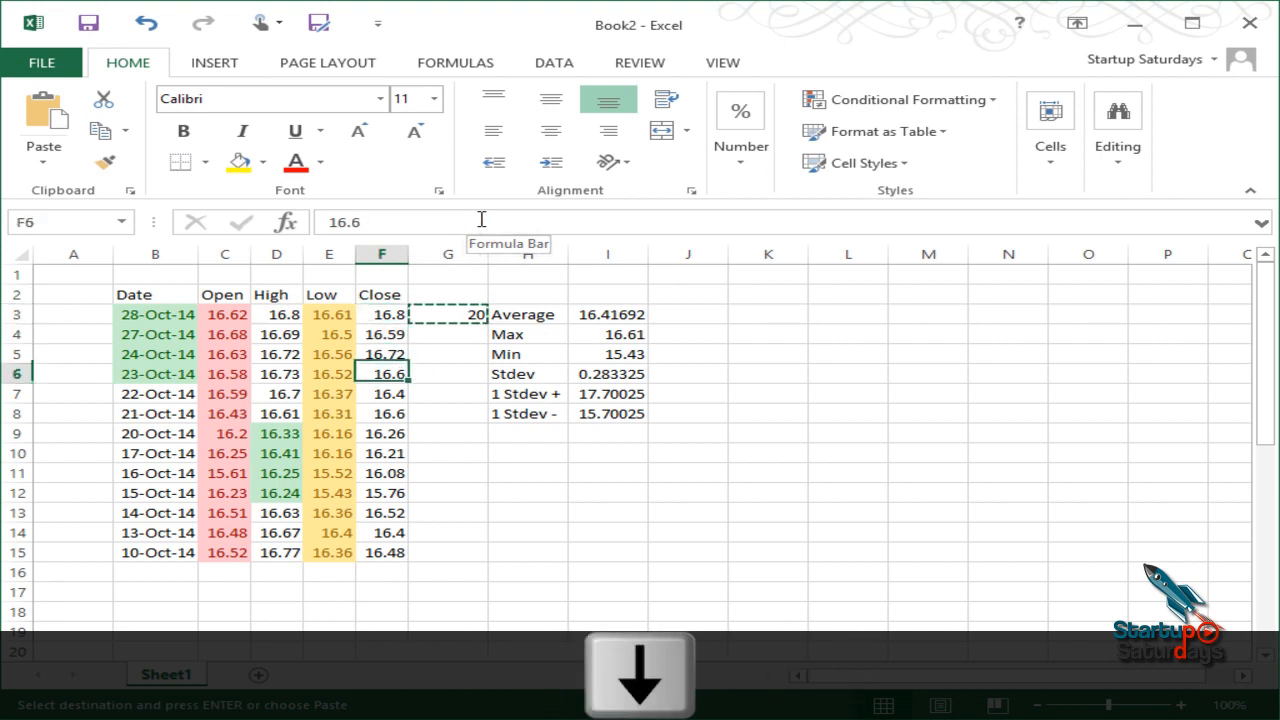
pyautogui.hotkey('ctrl', 'Down')
pyautogui.press('Right')
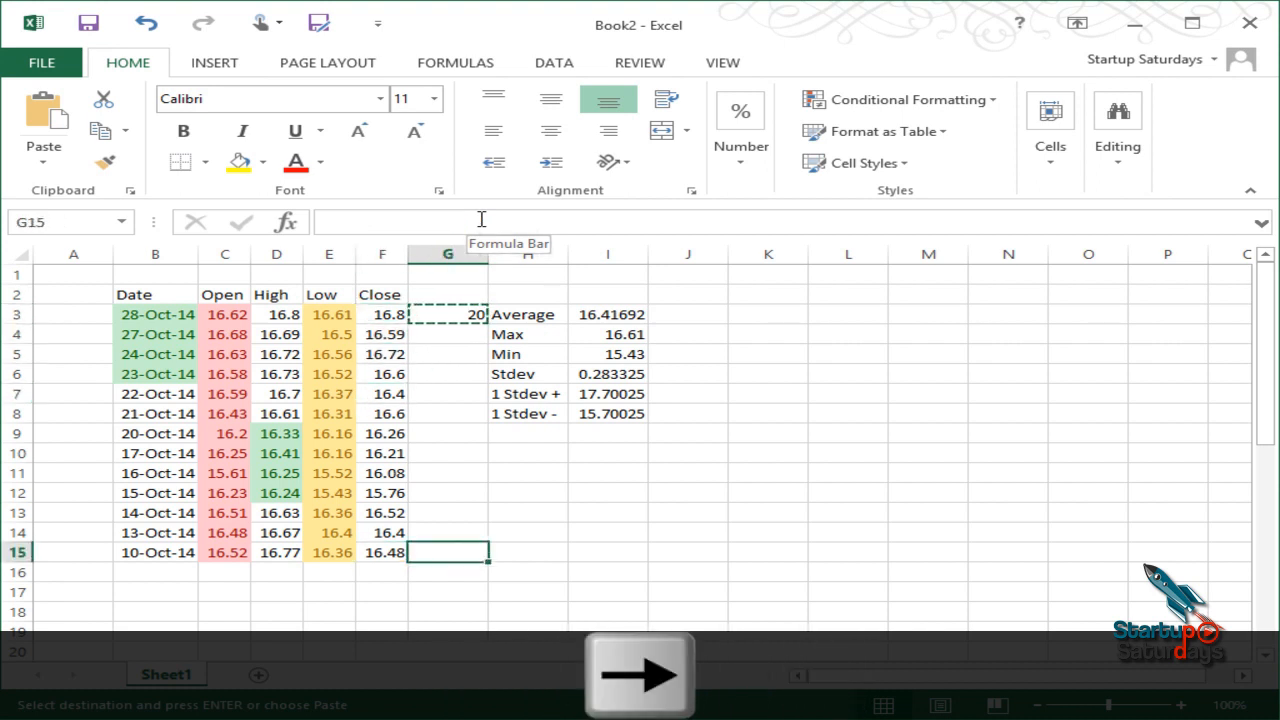
pyautogui.hotkey('ctrl', 'shift', 'Up')
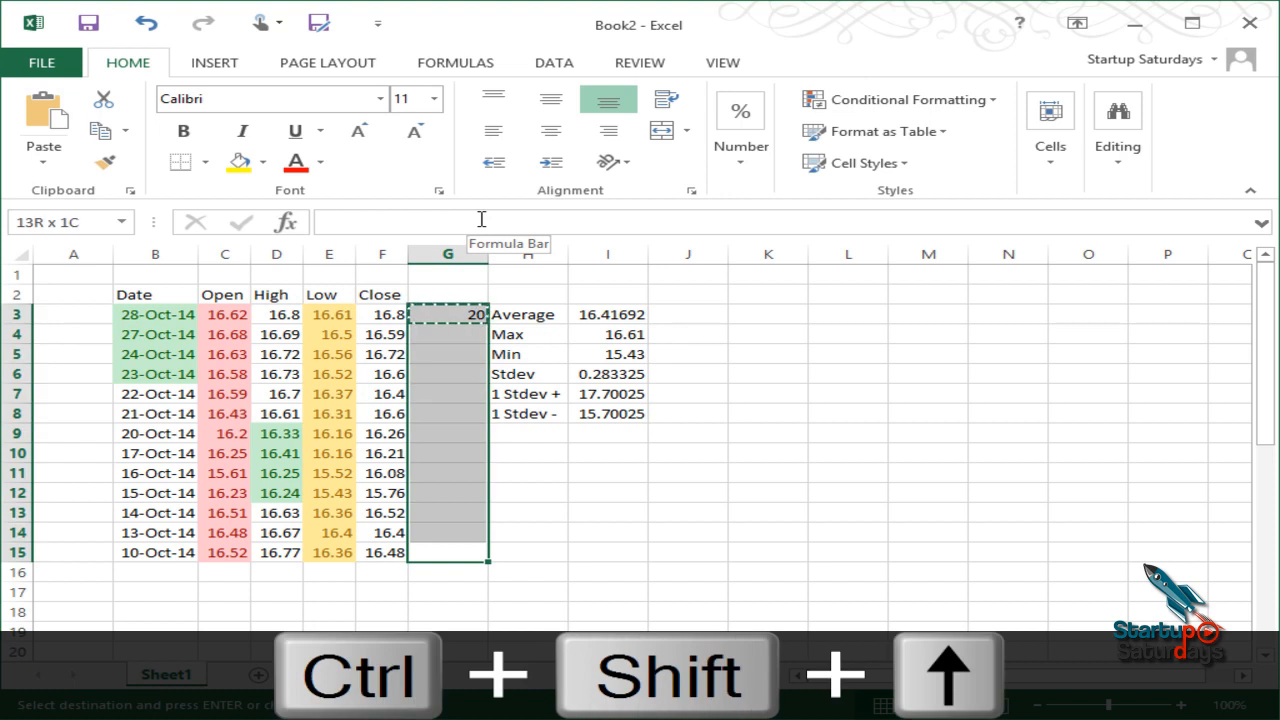
pyautogui.hotkey('ctrl', 'v')
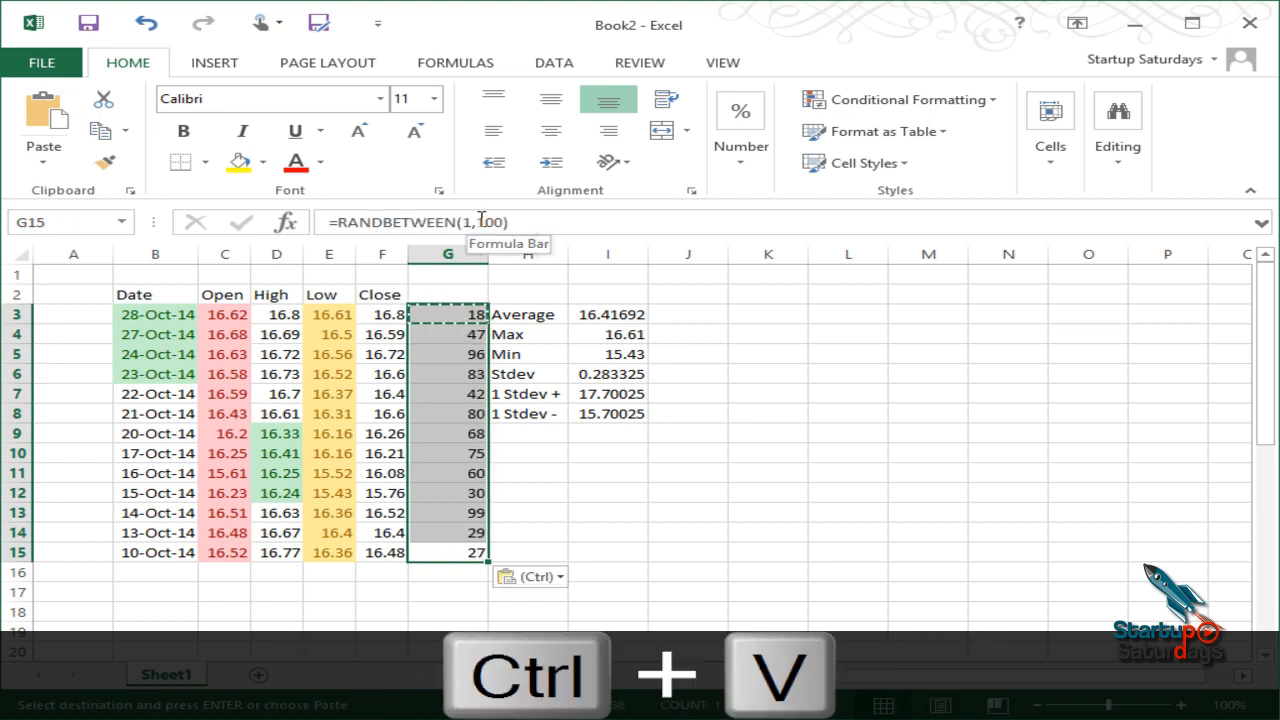
pyautogui.click(850, 394)
pyautogui.moveTo(432, 316); pyautogui.dragTo(447, 572)
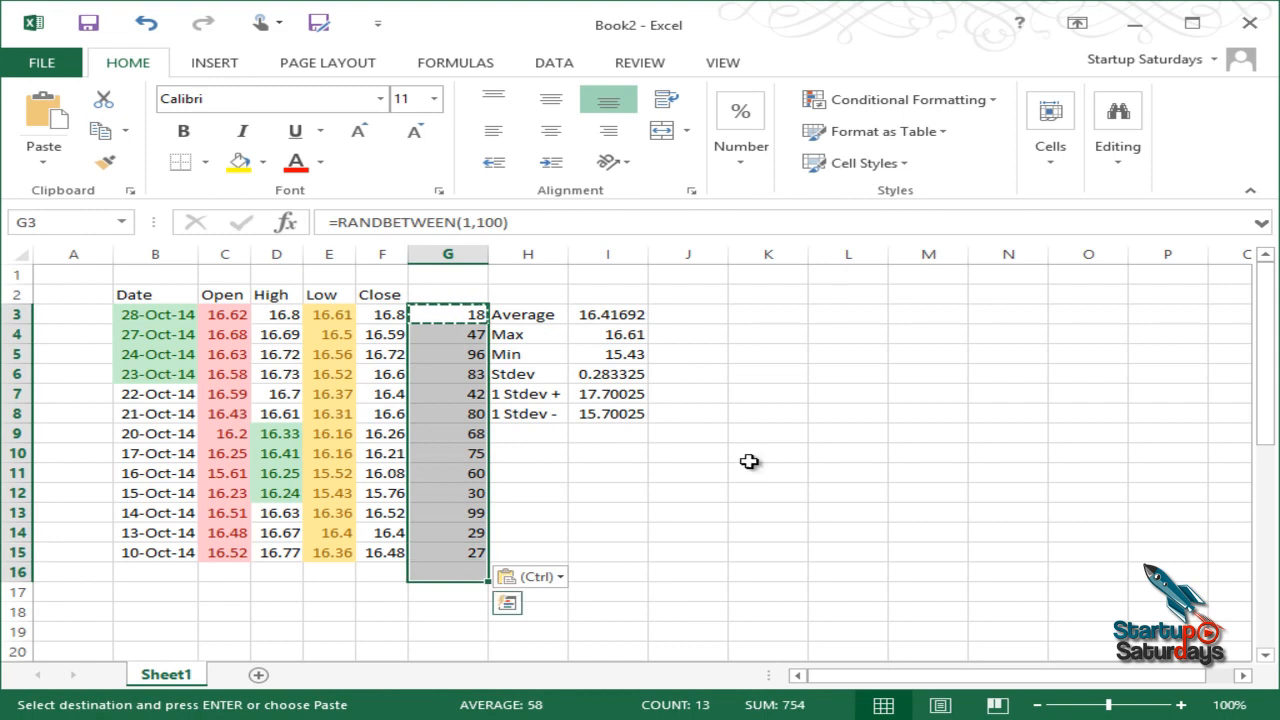
# Step: Apply orange Solid Fill data bars to the random numbers in G3:G15
pyautogui.click(895, 104)
pyautogui.moveTo(948, 262)
pyautogui.moveTo(949, 237)
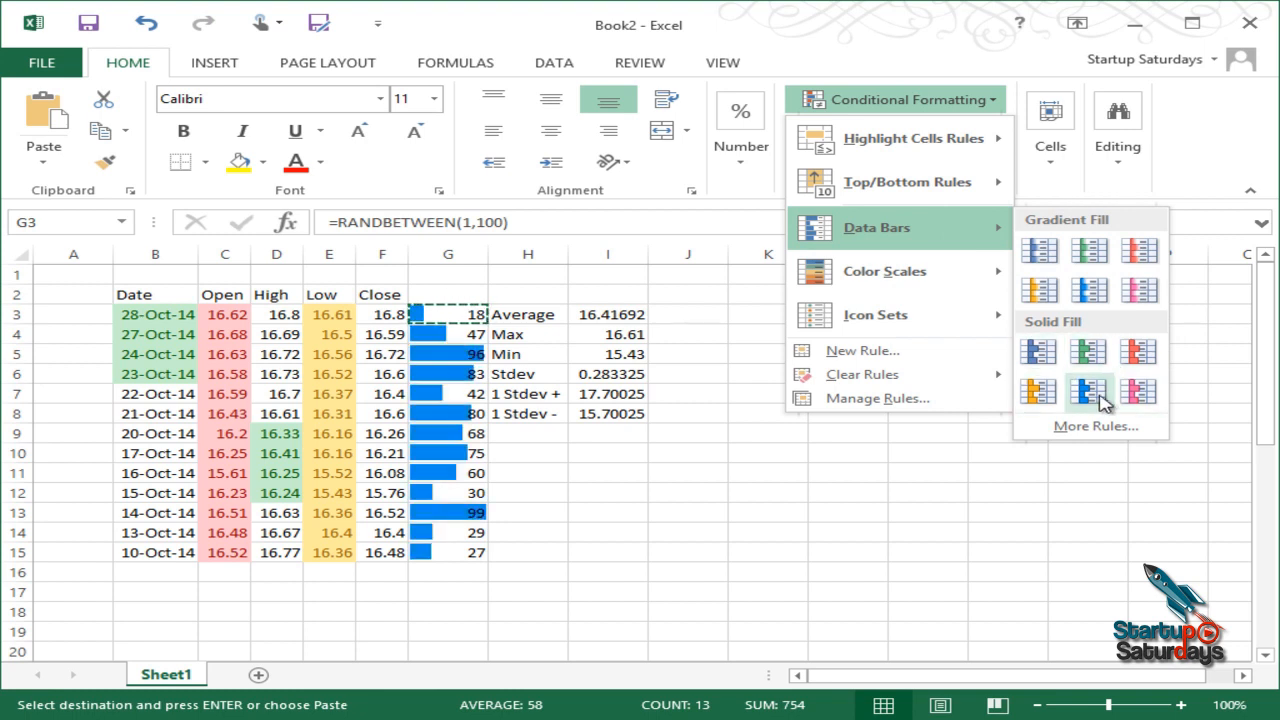
pyautogui.click(1026, 393)
pyautogui.click(560, 513)
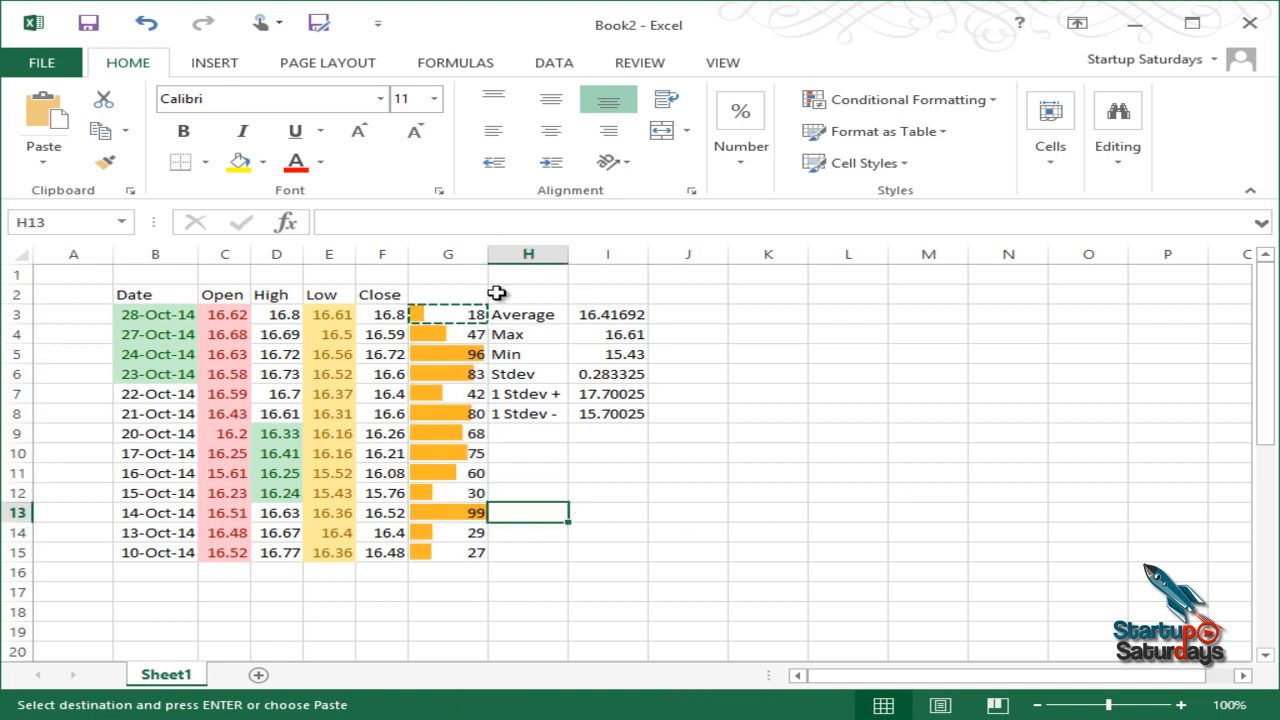